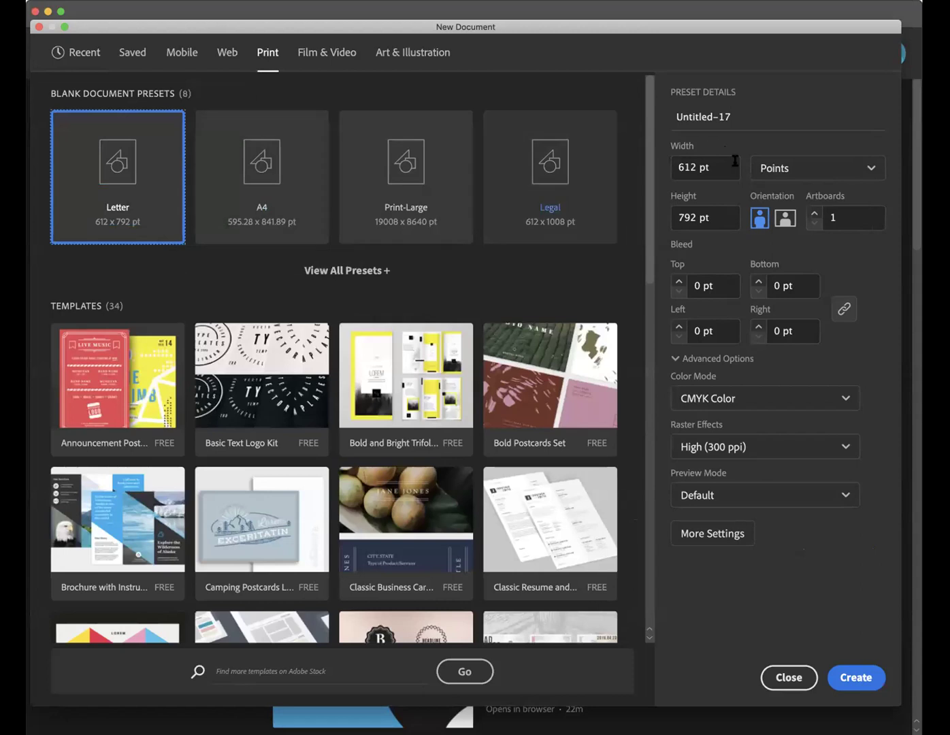
Step: Create a print document measured in inches, 8 in wide and 8 in high, and close the floating Artboards panel
click(782, 169)
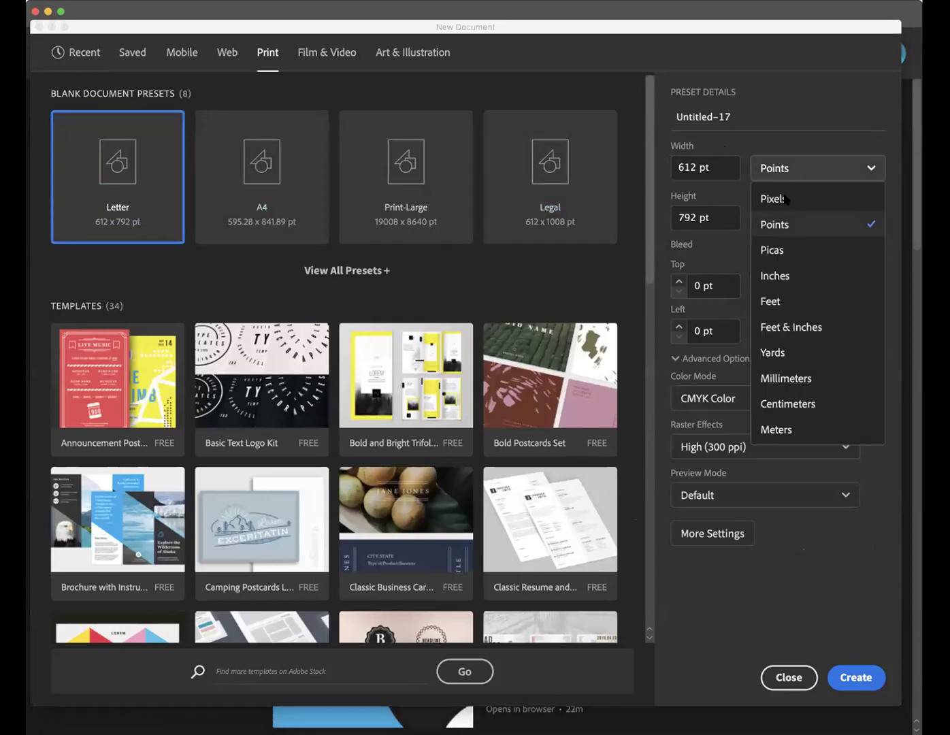
click(780, 276)
click(714, 172)
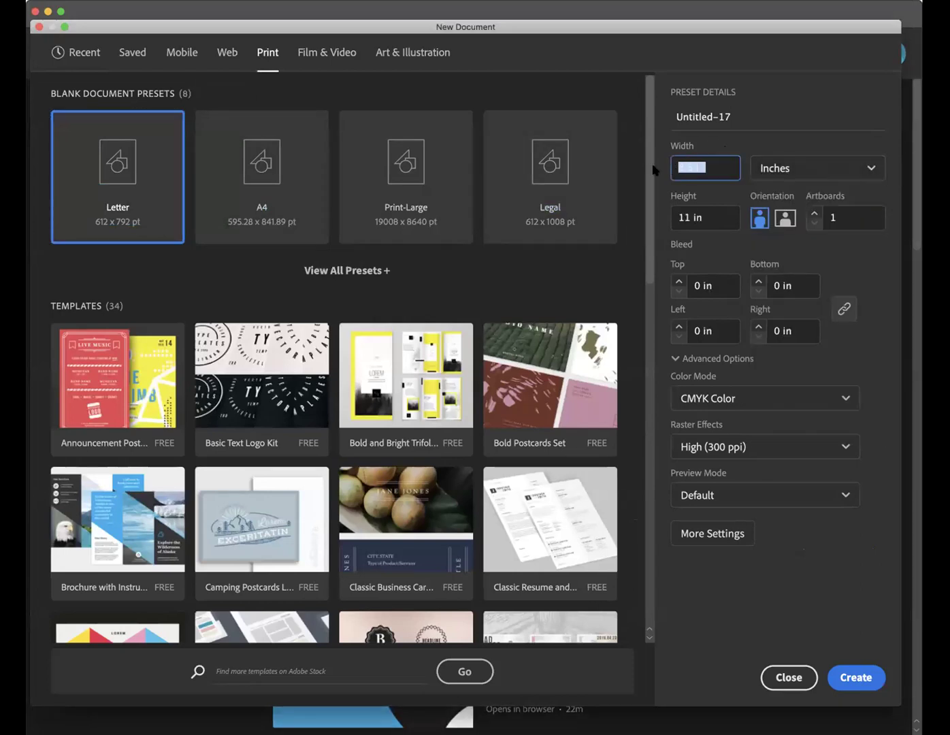
text(8)
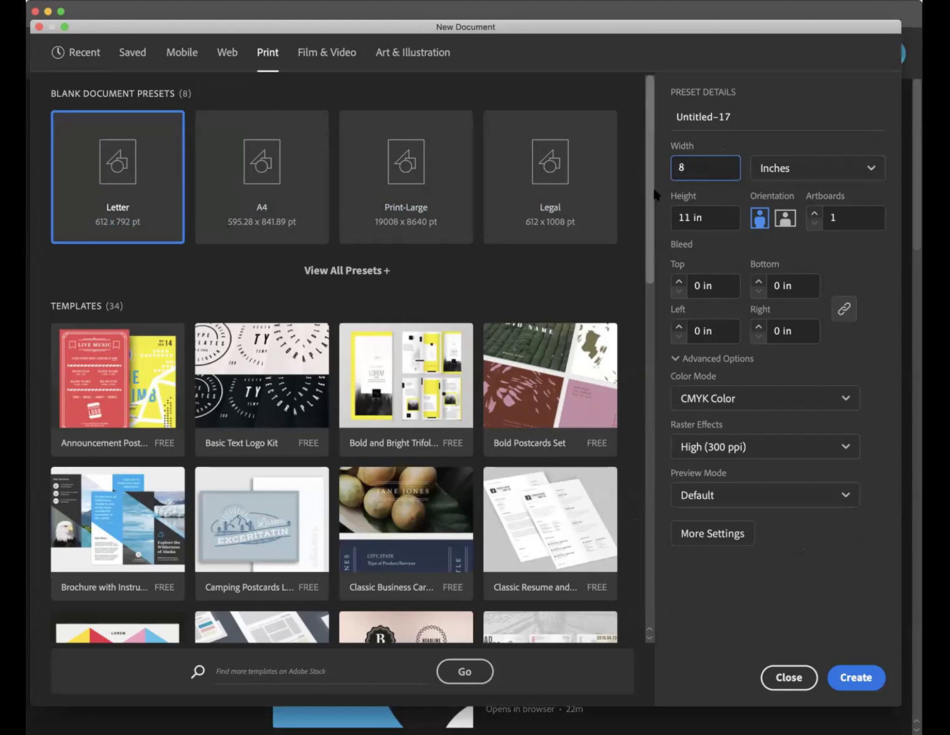
click(713, 223)
text(8)
click(725, 240)
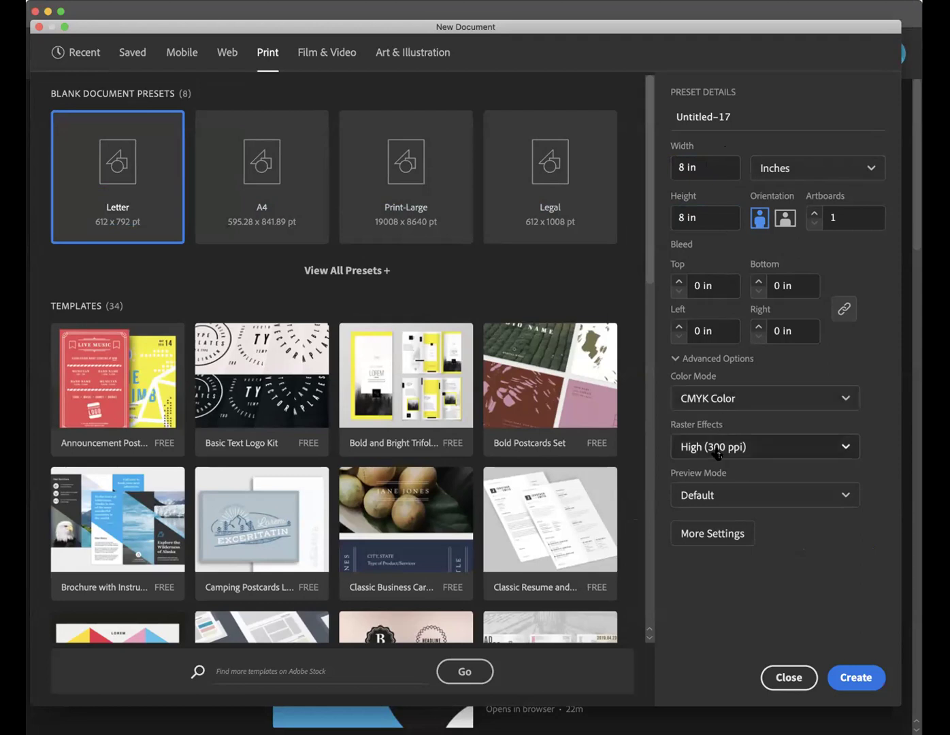
click(854, 678)
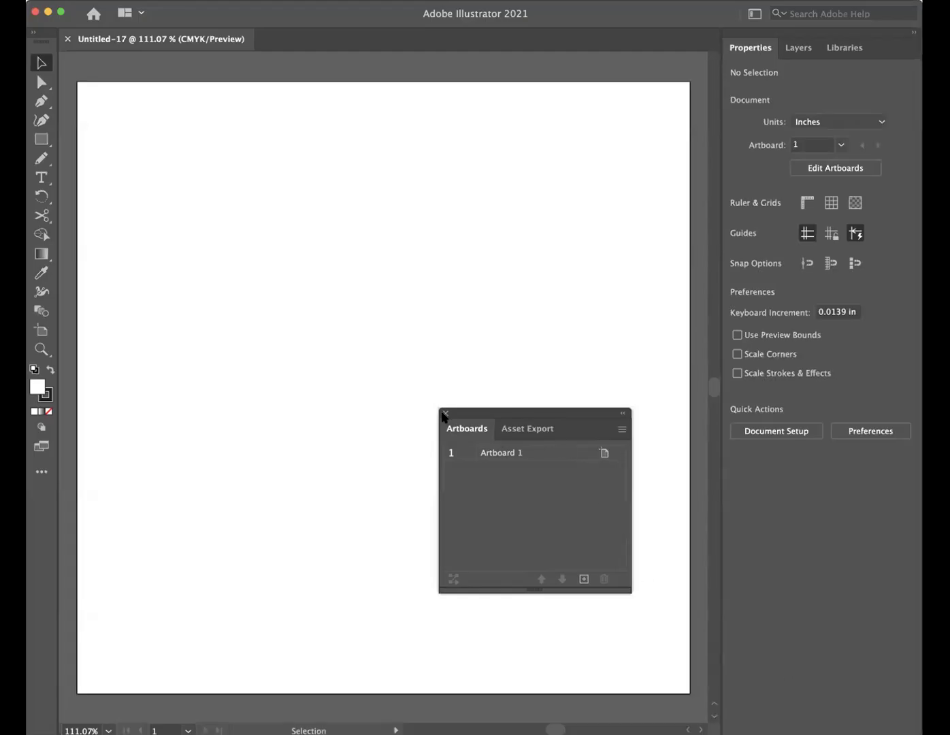
click(445, 413)
drag(922, 733, 949, 734)
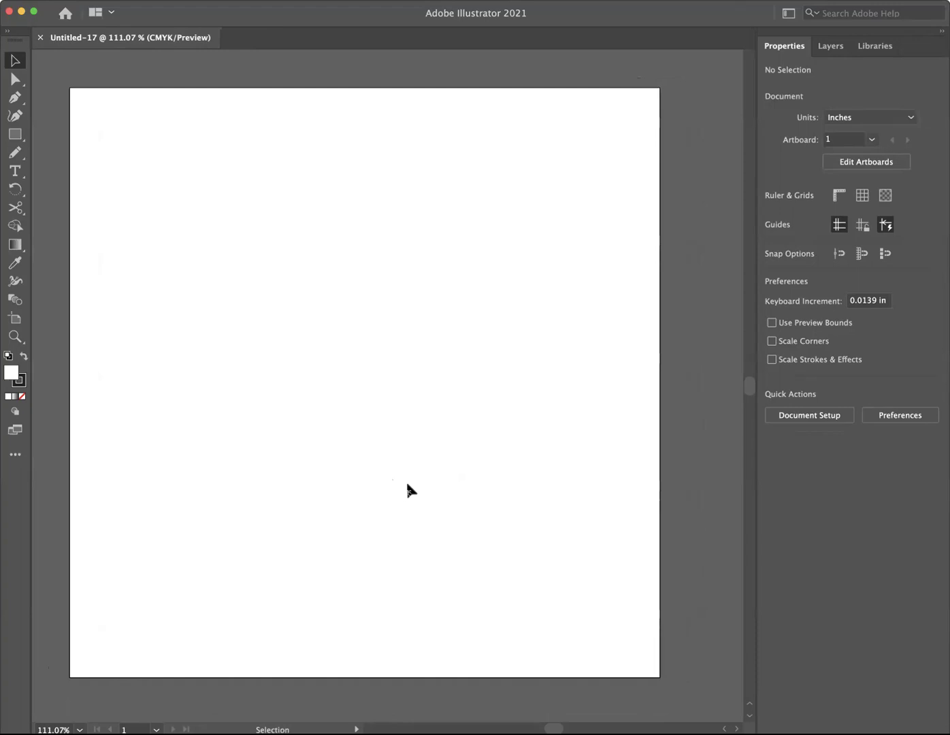
Step: Draw a rectangle about 8.42 by 3.48 in across the lower part of the artboard, extending slightly past its edges
key(super+minus)
key(super+minus)
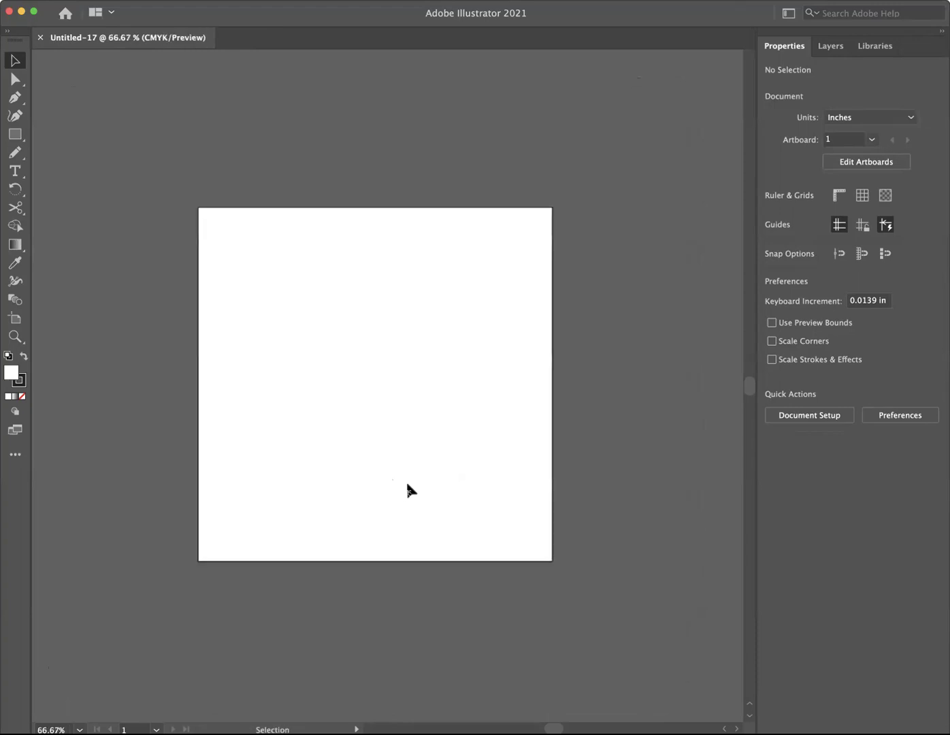
key(super+plus)
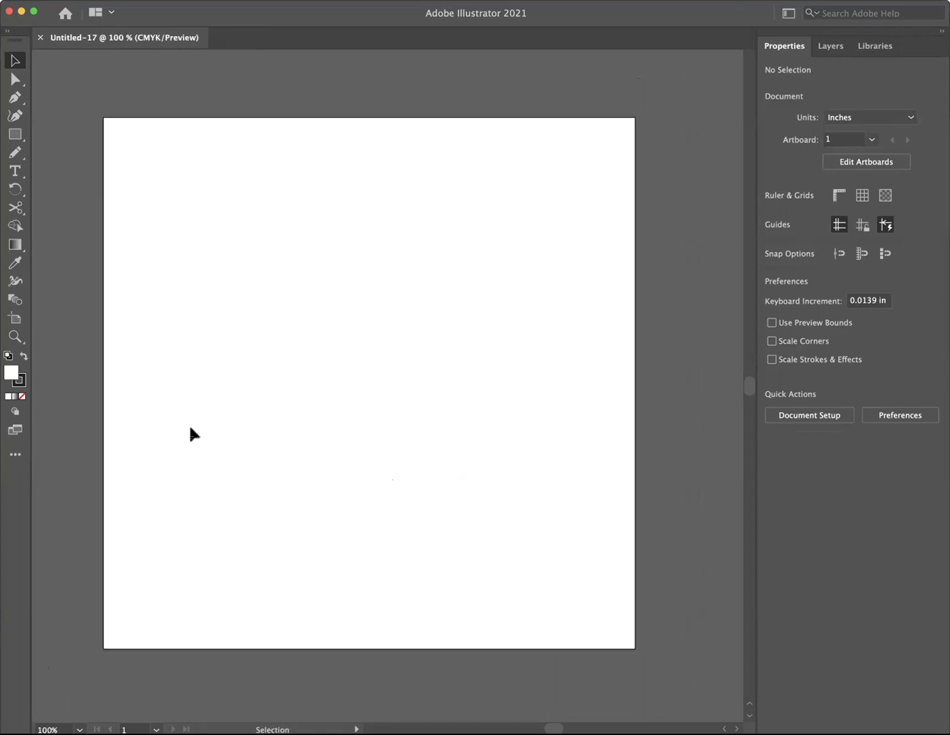
click(14, 135)
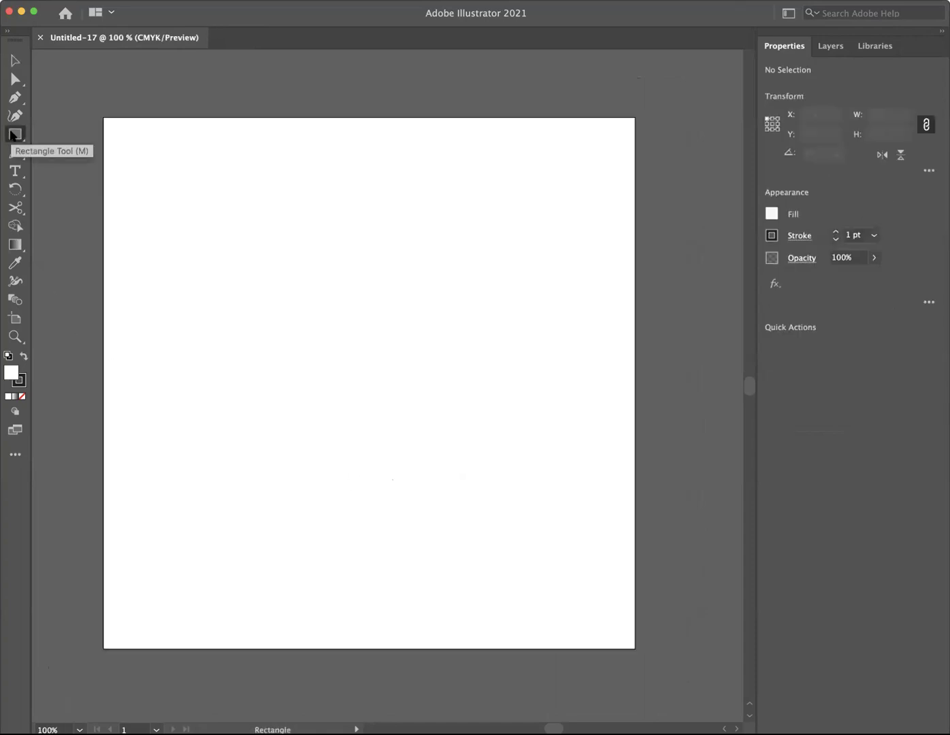
drag(91, 434, 650, 664)
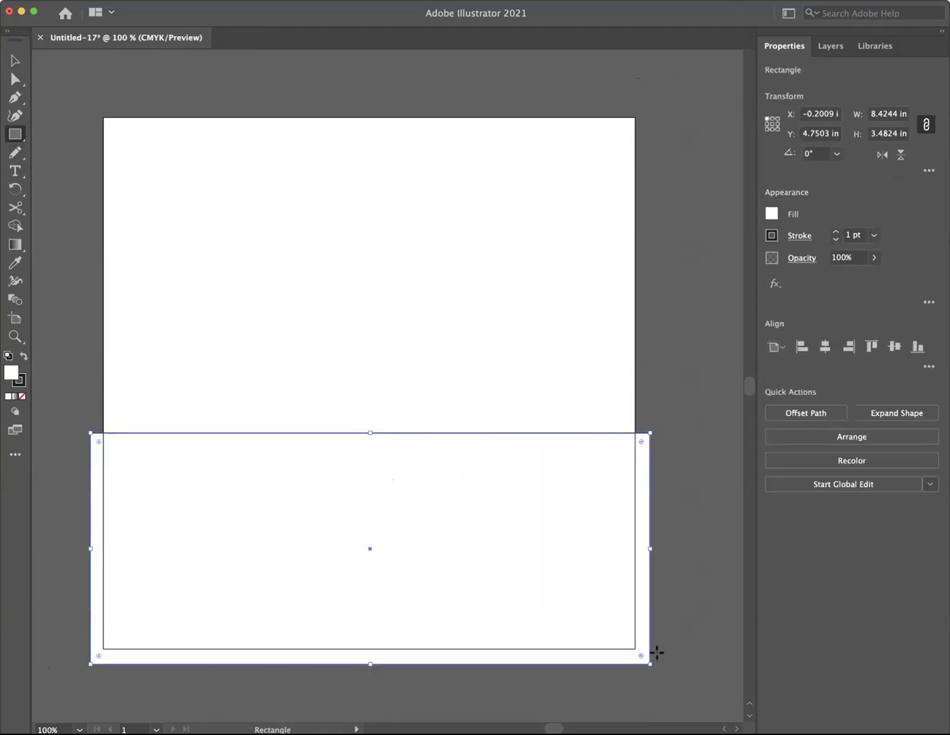
Step: Fill the lower rectangle with the medium blue swatch
click(772, 215)
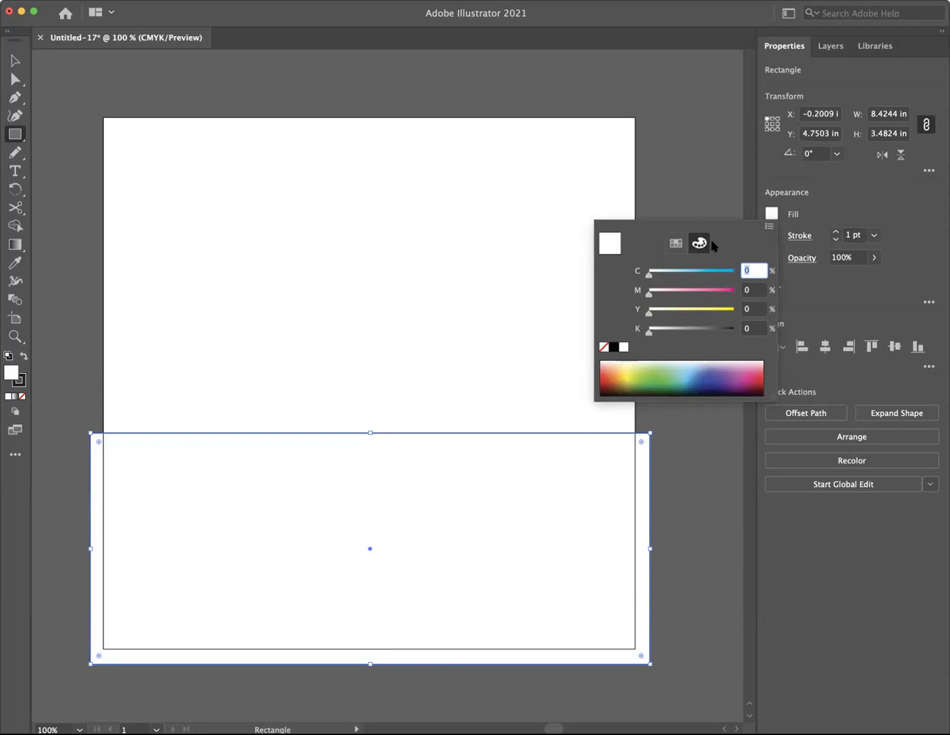
click(675, 243)
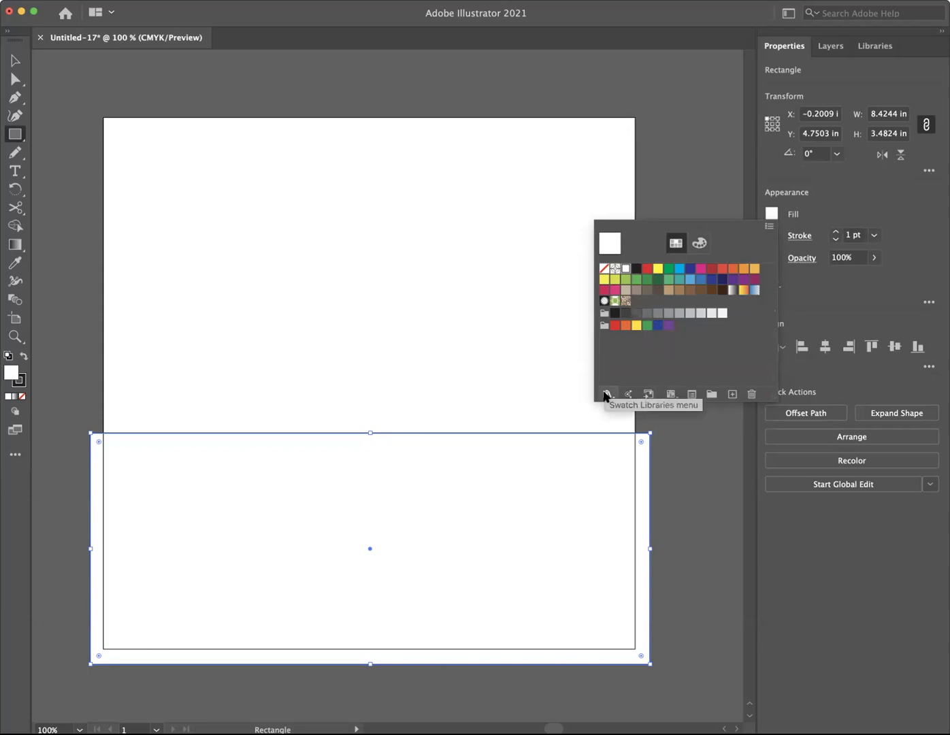
click(697, 243)
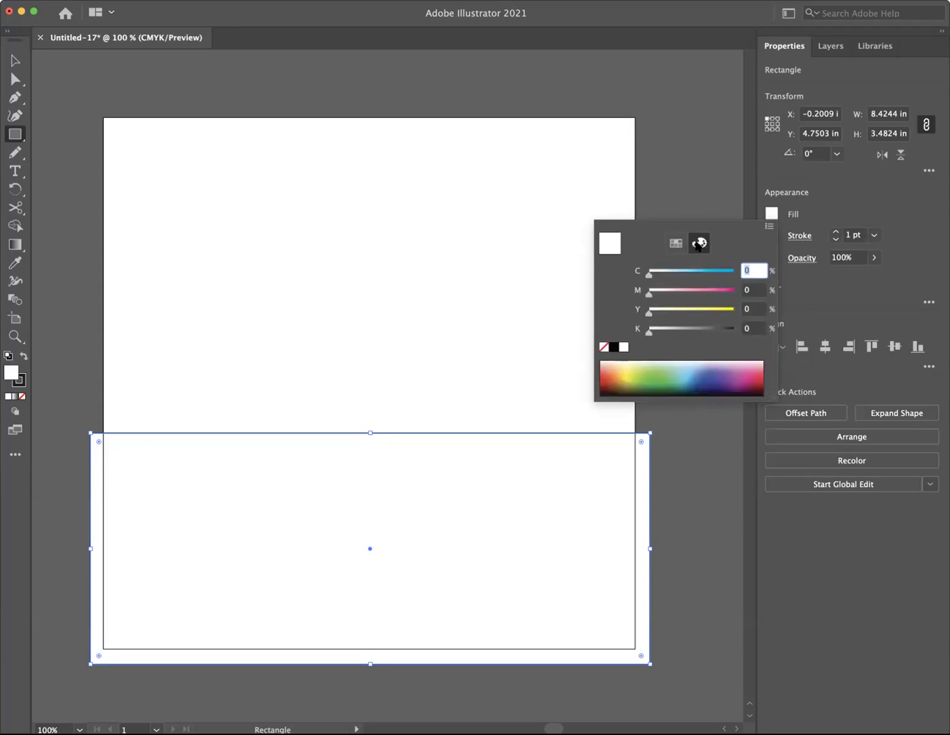
click(675, 242)
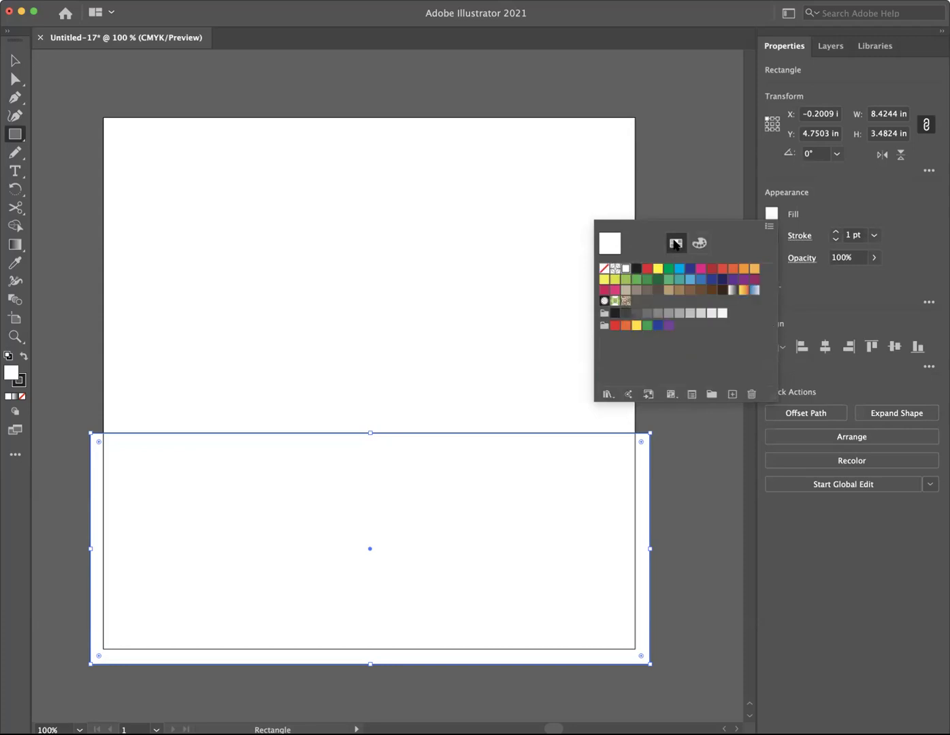
click(700, 282)
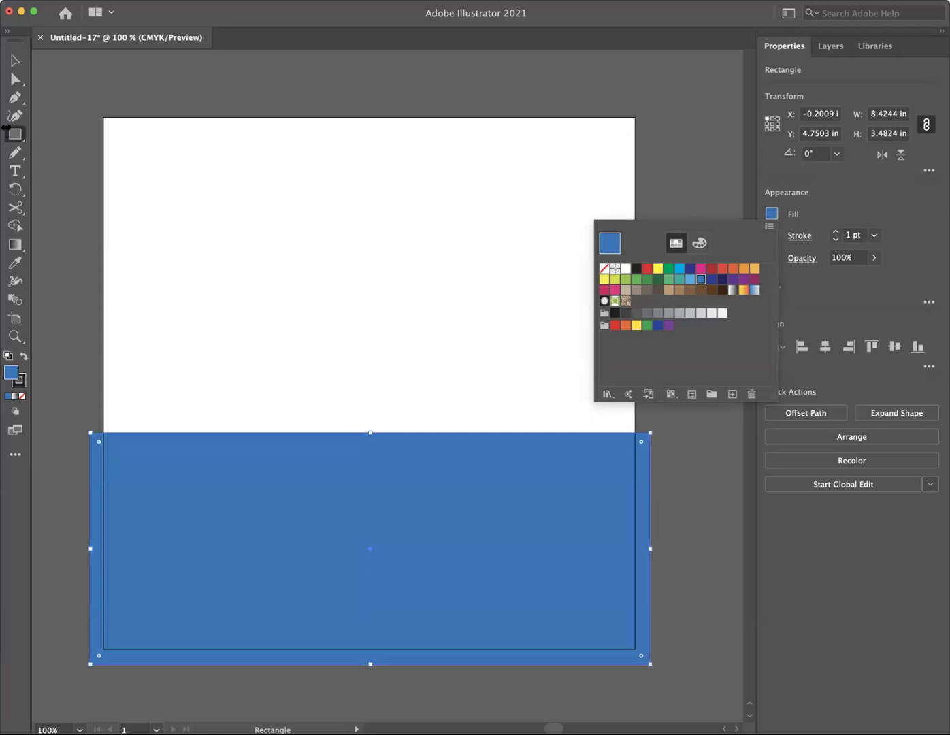
Step: Draw a rectangle about 8.38 by 4.89 in covering the artboard above the first one and fill it with the dark blue swatch
click(14, 134)
drag(94, 109, 650, 433)
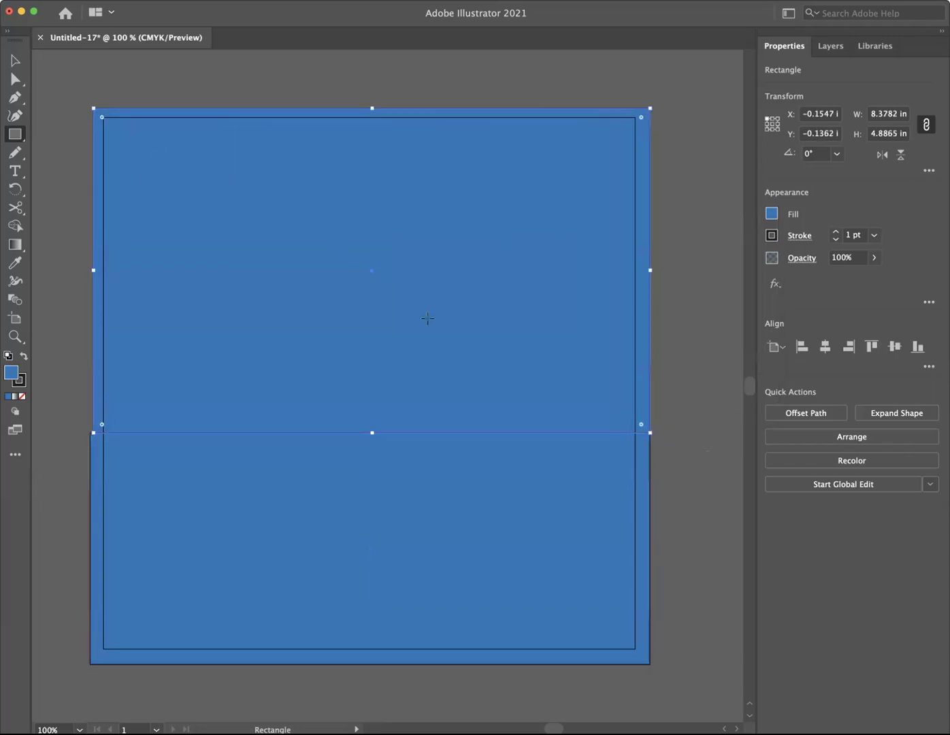
click(771, 214)
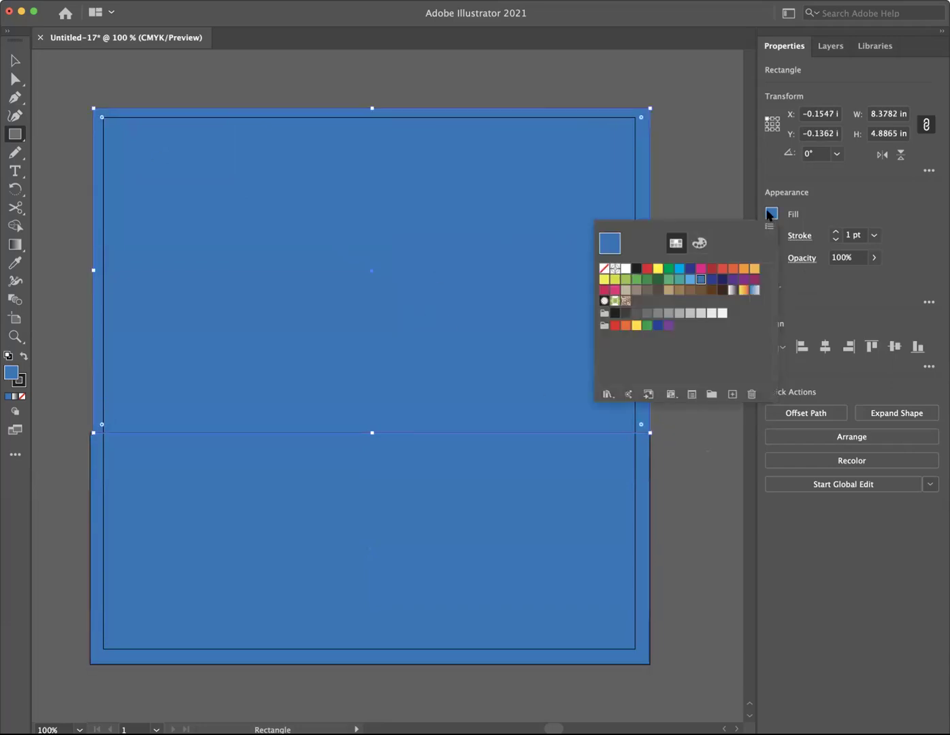
click(712, 280)
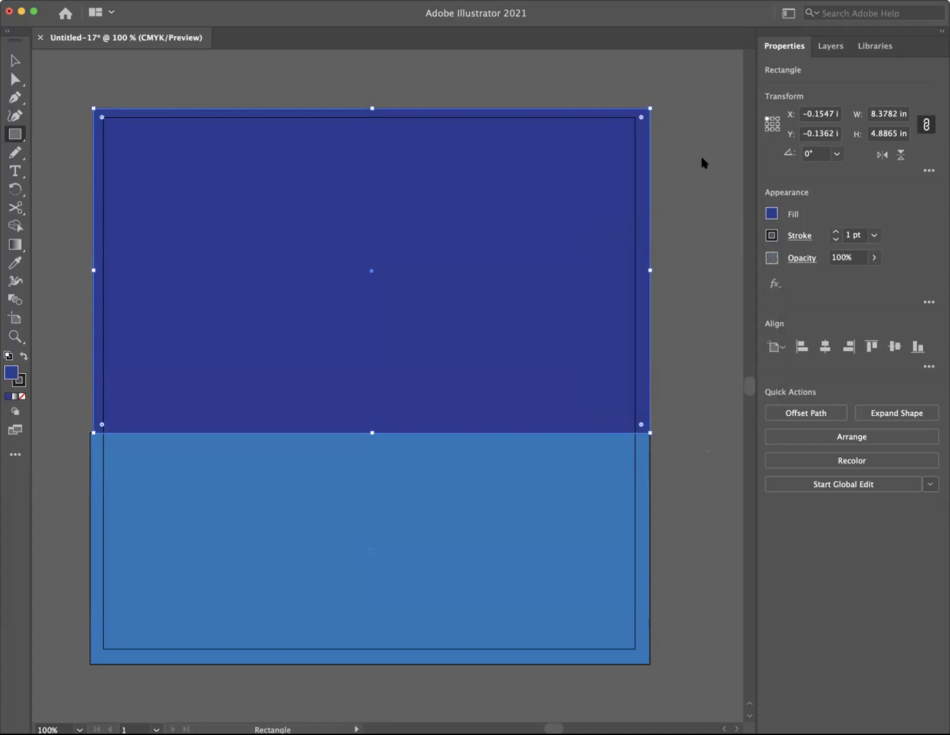
Step: Draw a circle about 2.69 in across at the artboard's left edge and move it down to centre it on the rectangles' boundary
click(15, 134)
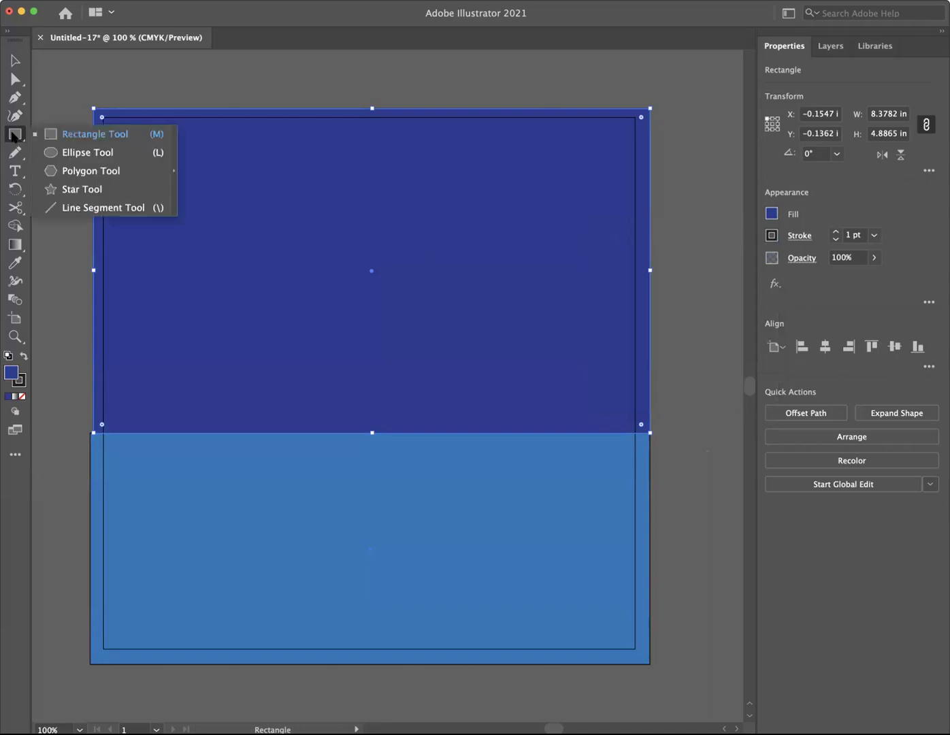
click(66, 155)
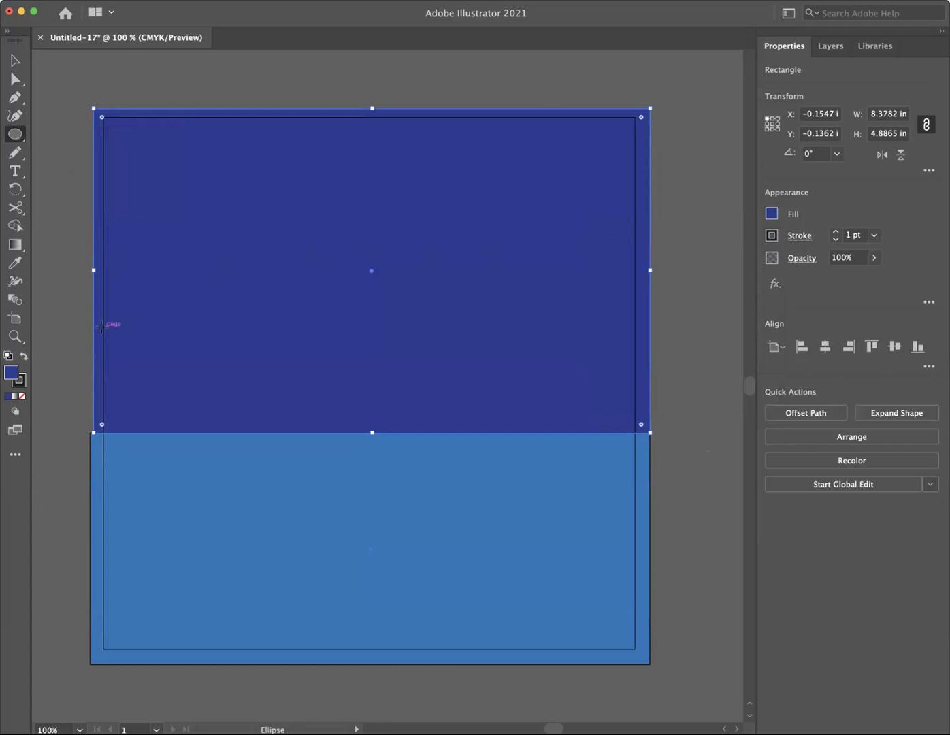
drag(95, 324, 270, 496)
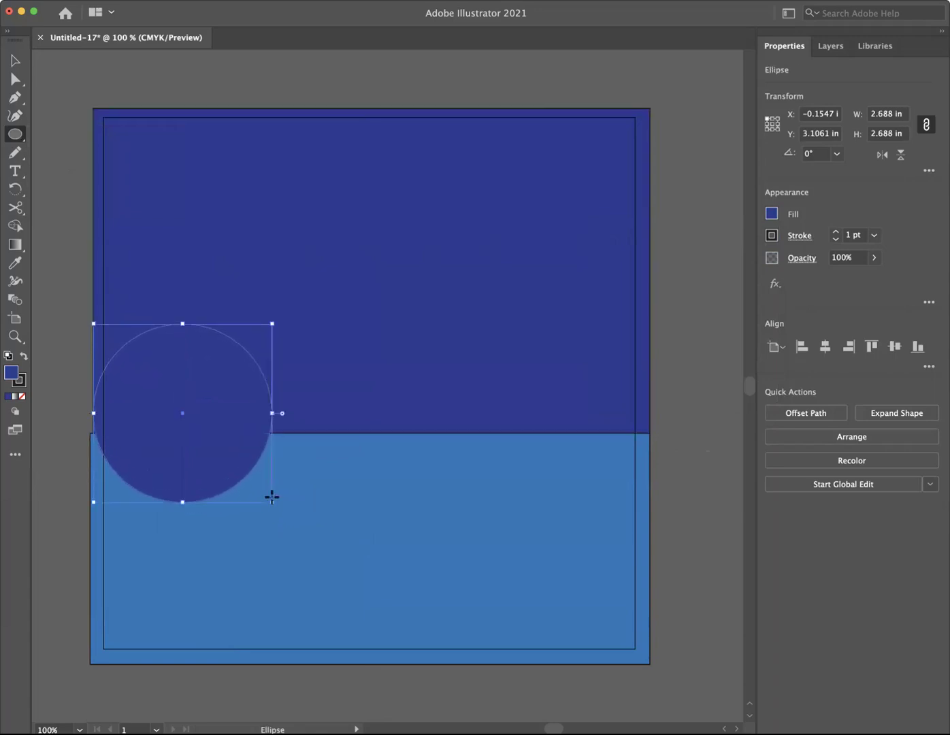
click(15, 62)
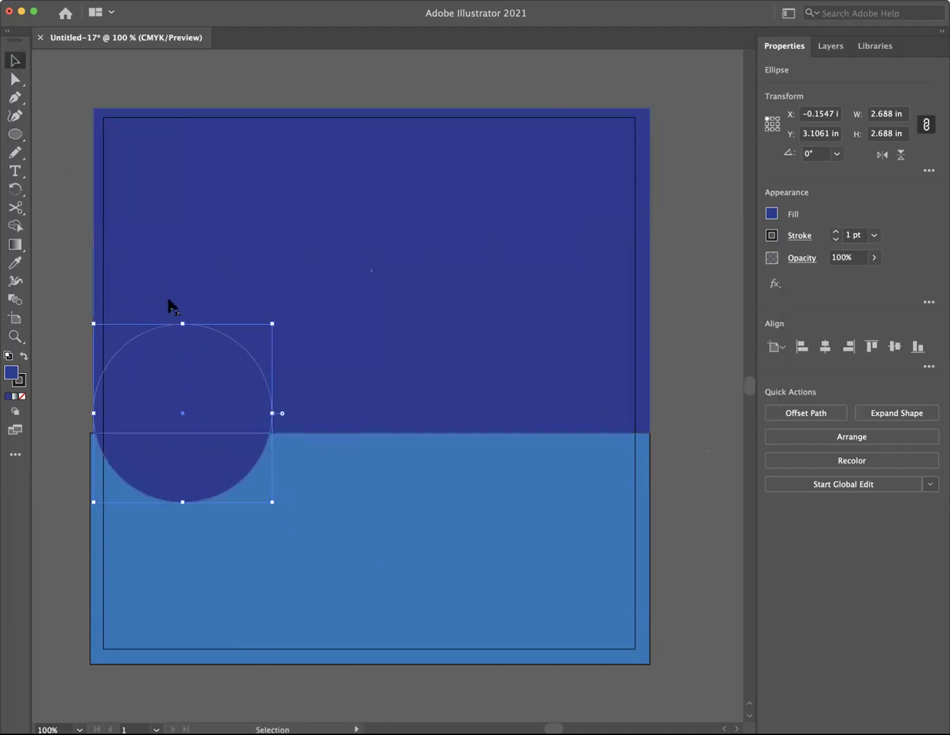
drag(213, 371, 209, 388)
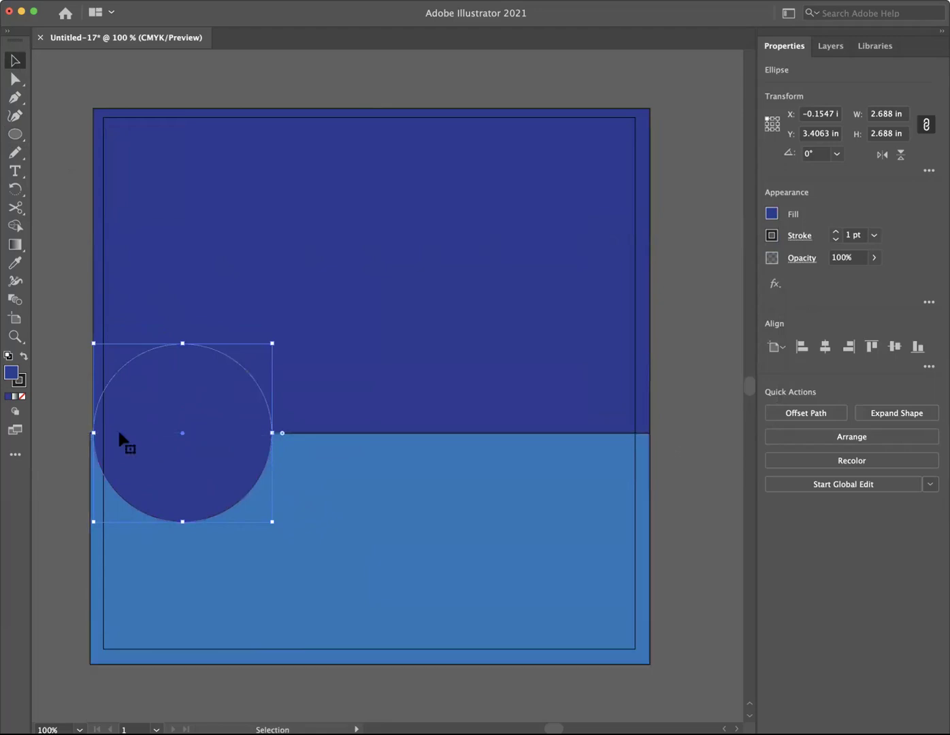
click(53, 227)
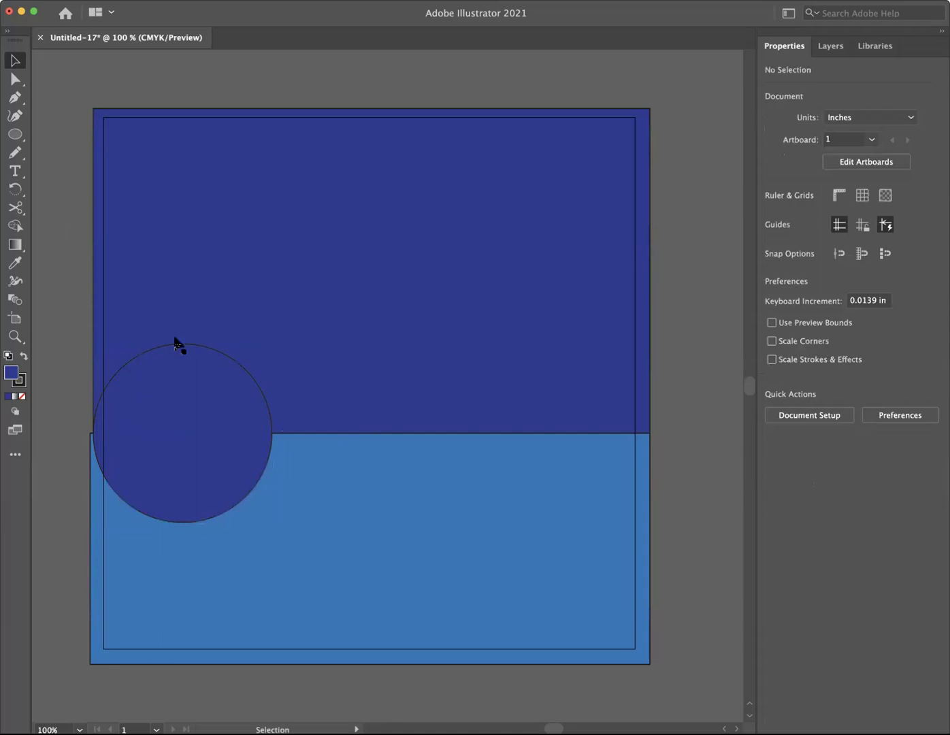
Step: Fill the circle with the darkest navy blue swatch and deselect it
click(179, 368)
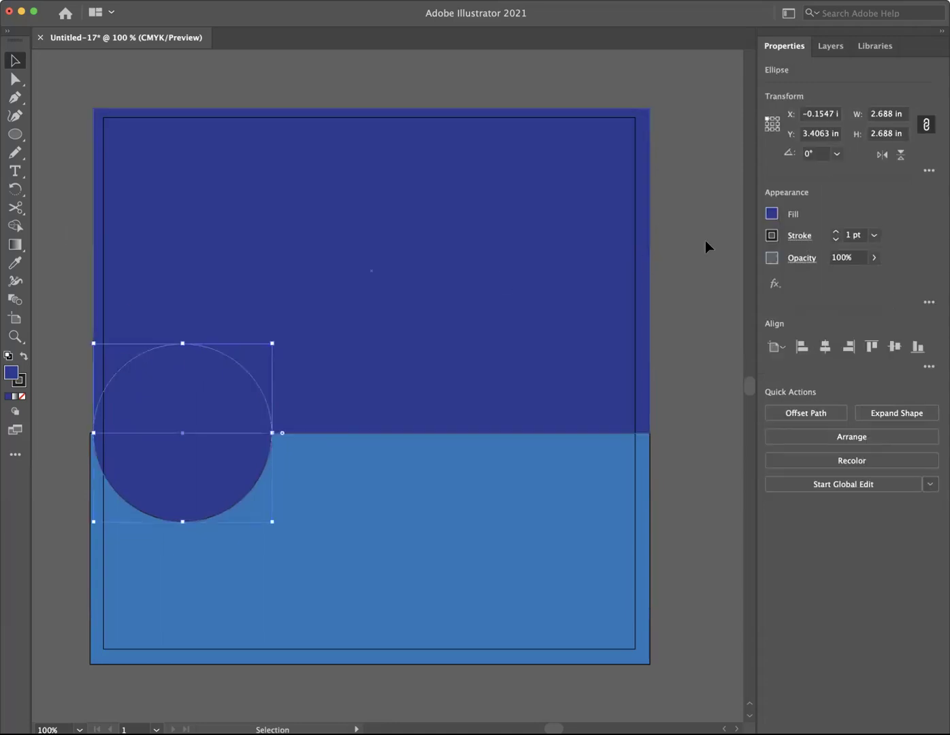
scroll(642, 260, down, 1)
click(772, 215)
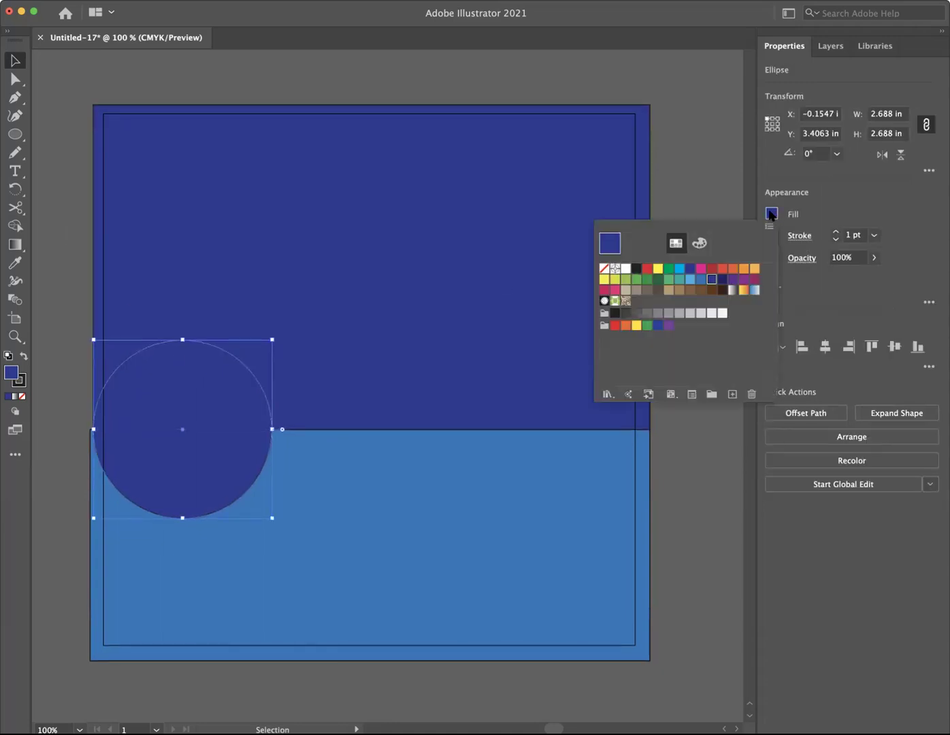
click(723, 281)
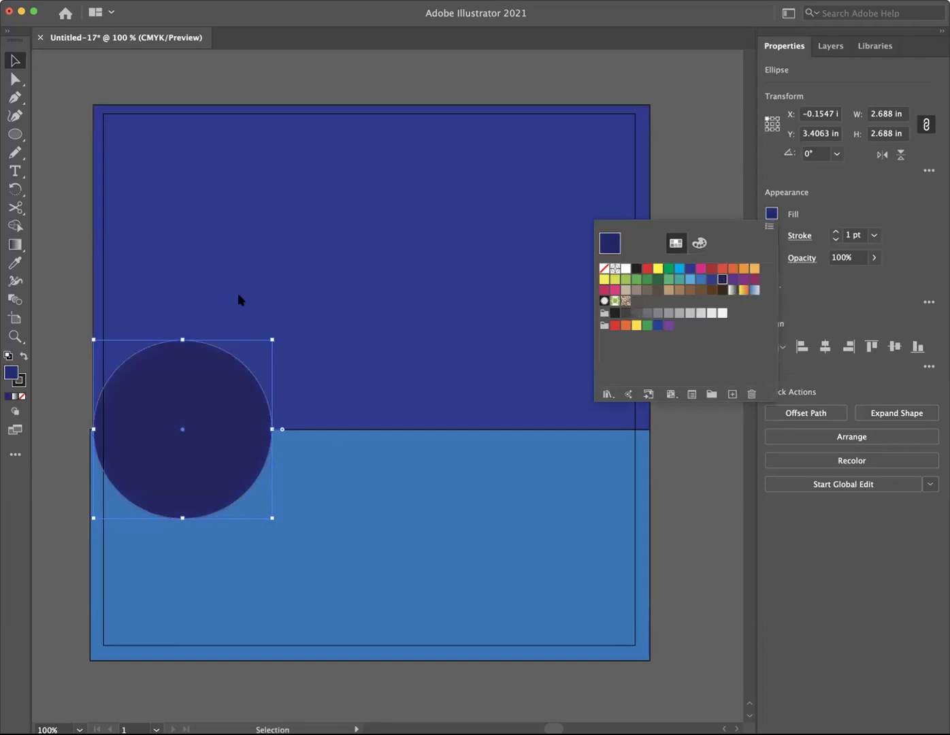
click(51, 229)
click(65, 229)
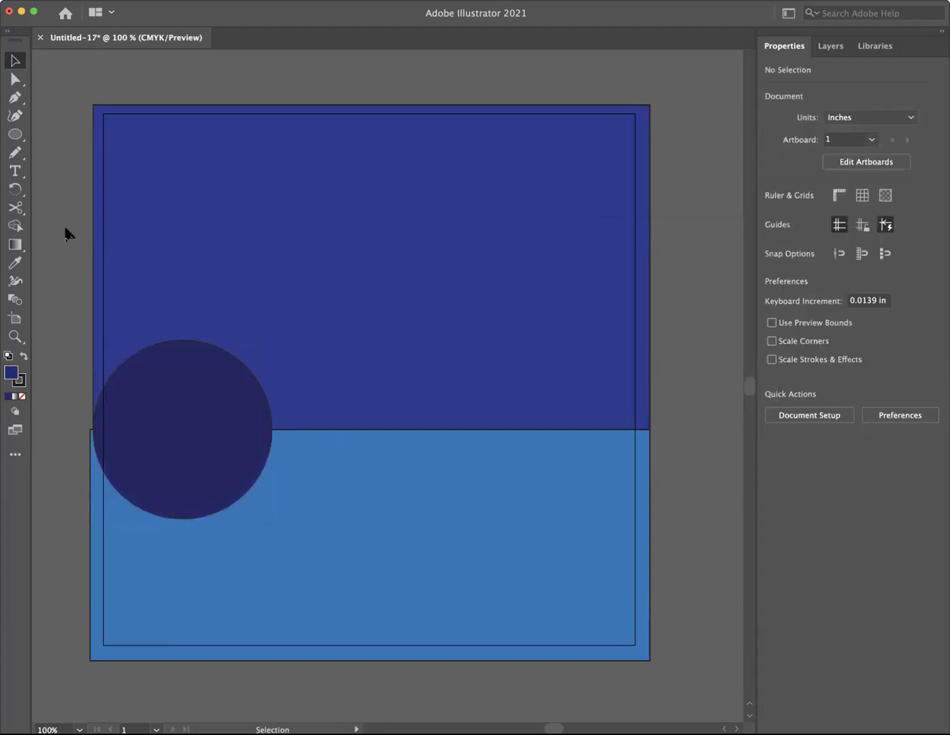
Step: Draw an overlapping circle about 2.88 in across beside the first, plus a tall ellipse about 2.72 by 4.30 in overlapping it
click(15, 135)
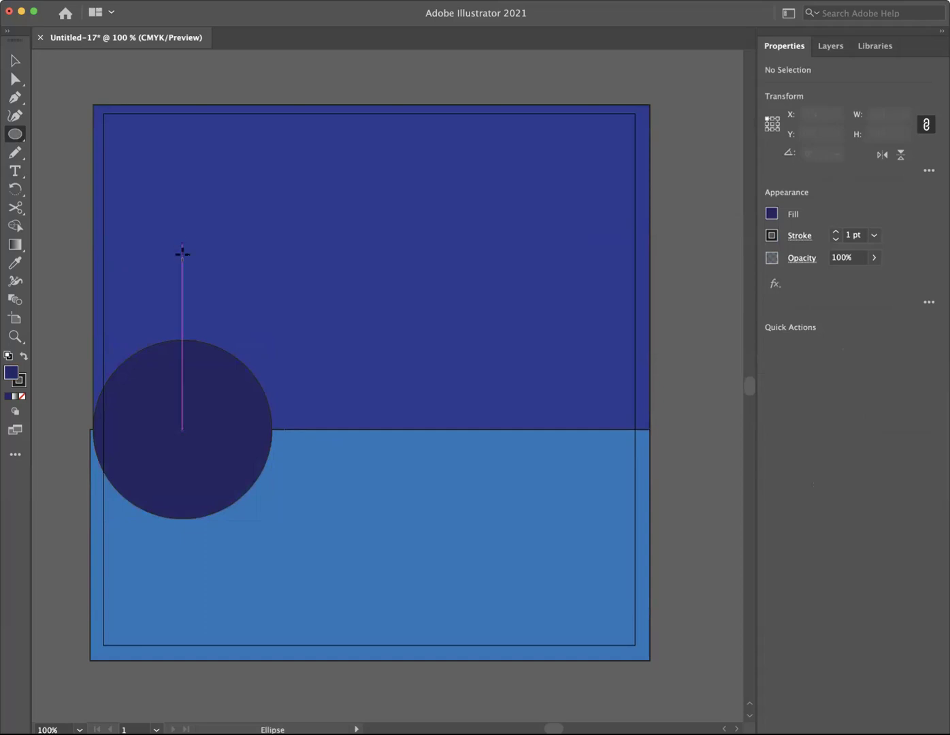
drag(192, 295, 370, 486)
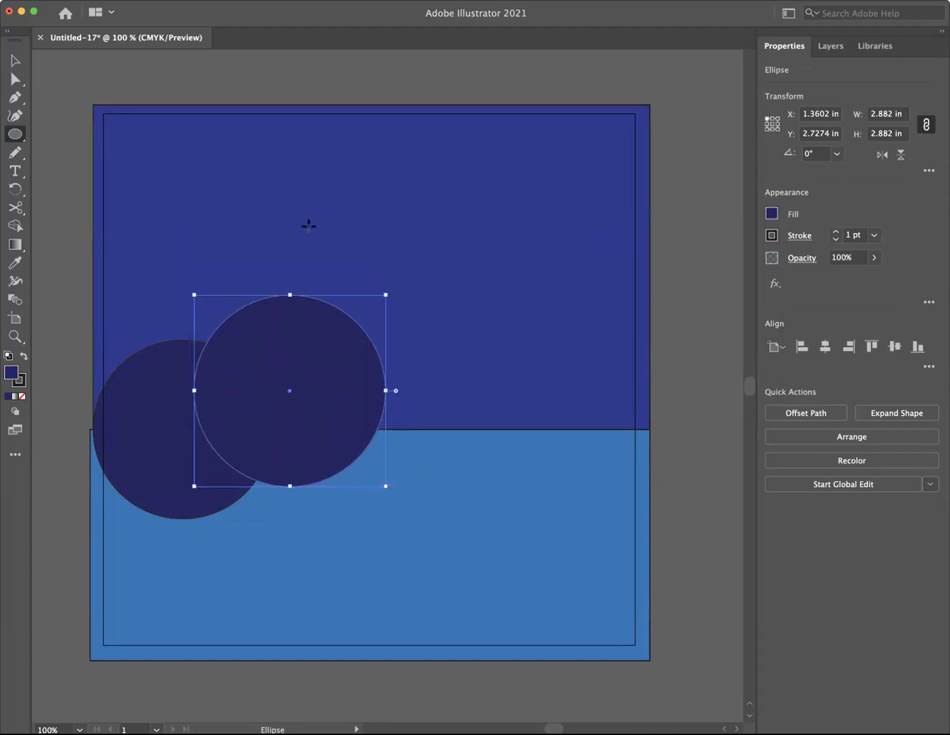
drag(296, 216, 472, 500)
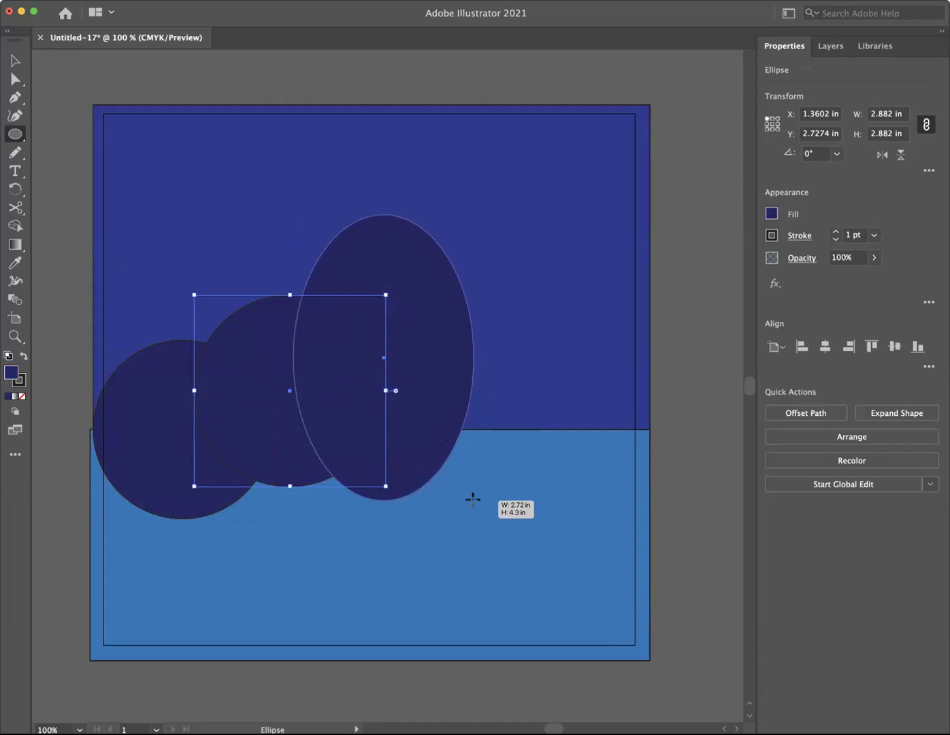
drag(473, 499, 472, 499)
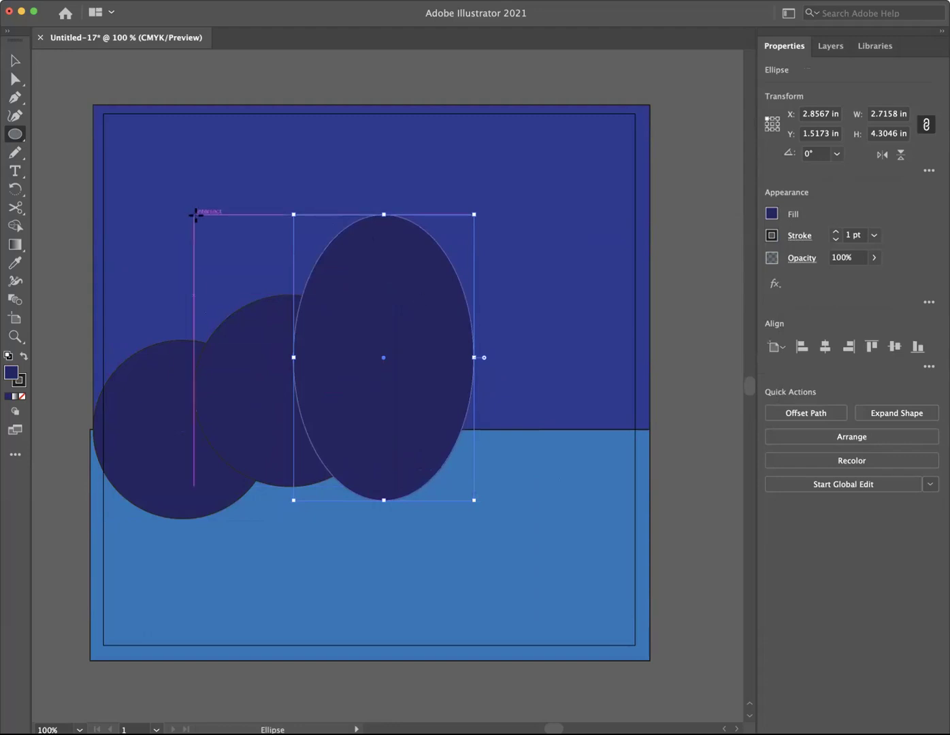
click(14, 62)
click(71, 155)
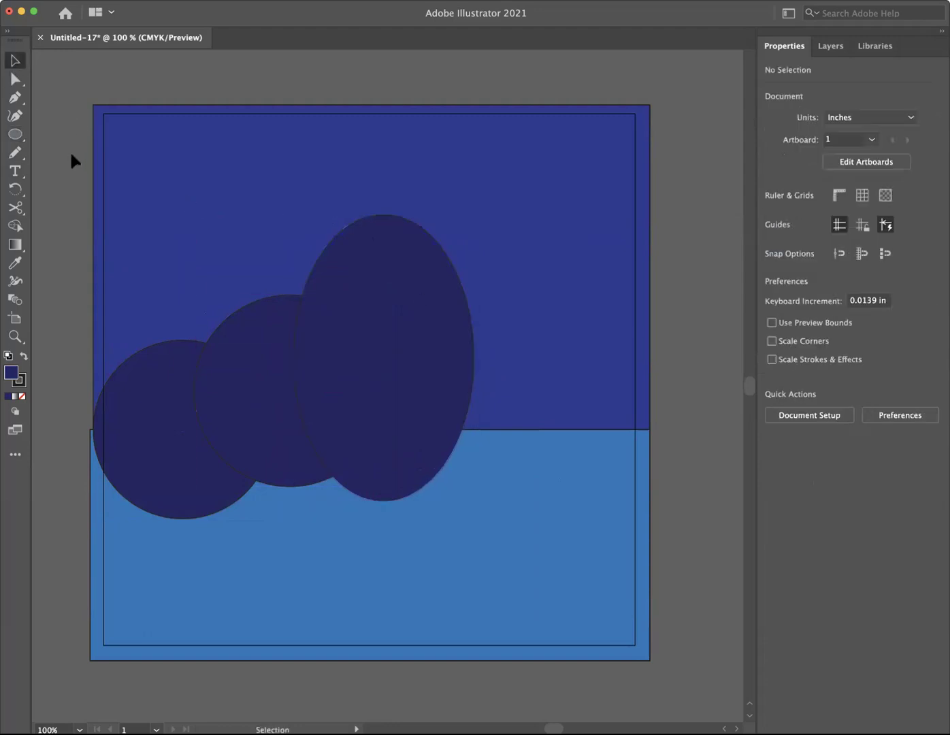
Step: Copy the circle overlapping the tall ellipse and paste a duplicate of it
click(262, 334)
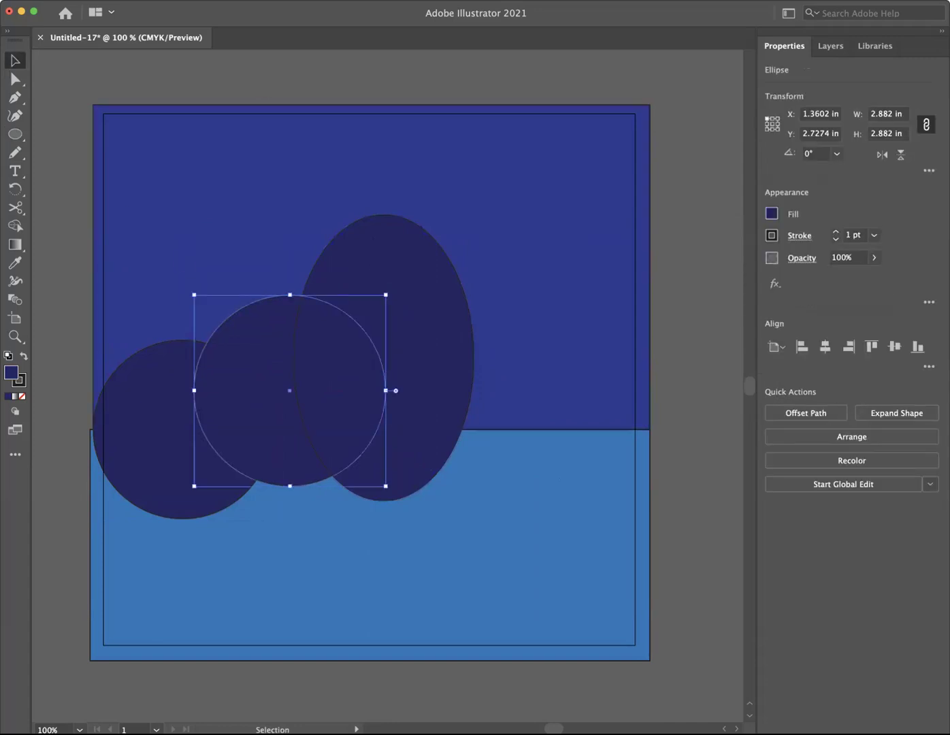
click(125, 1)
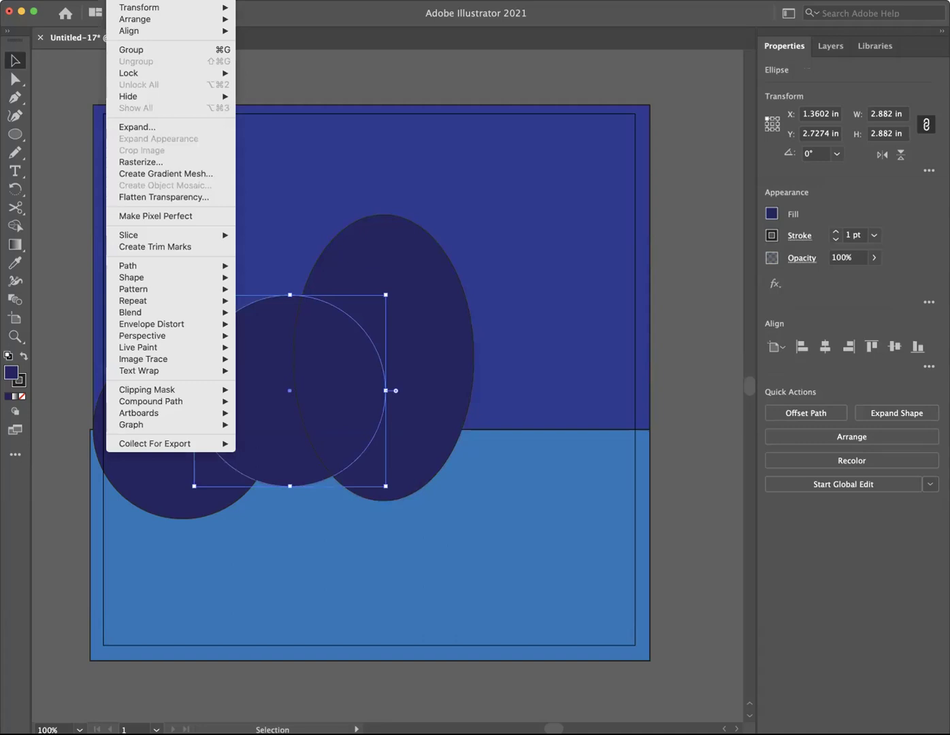
mouse_move(96, 1)
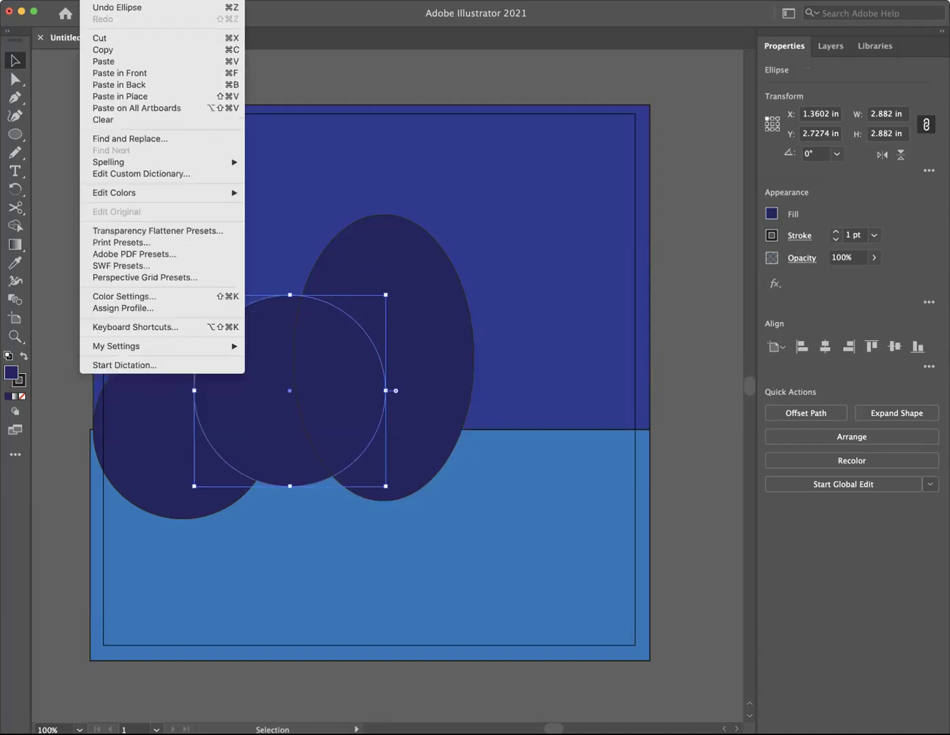
click(95, 50)
click(98, 1)
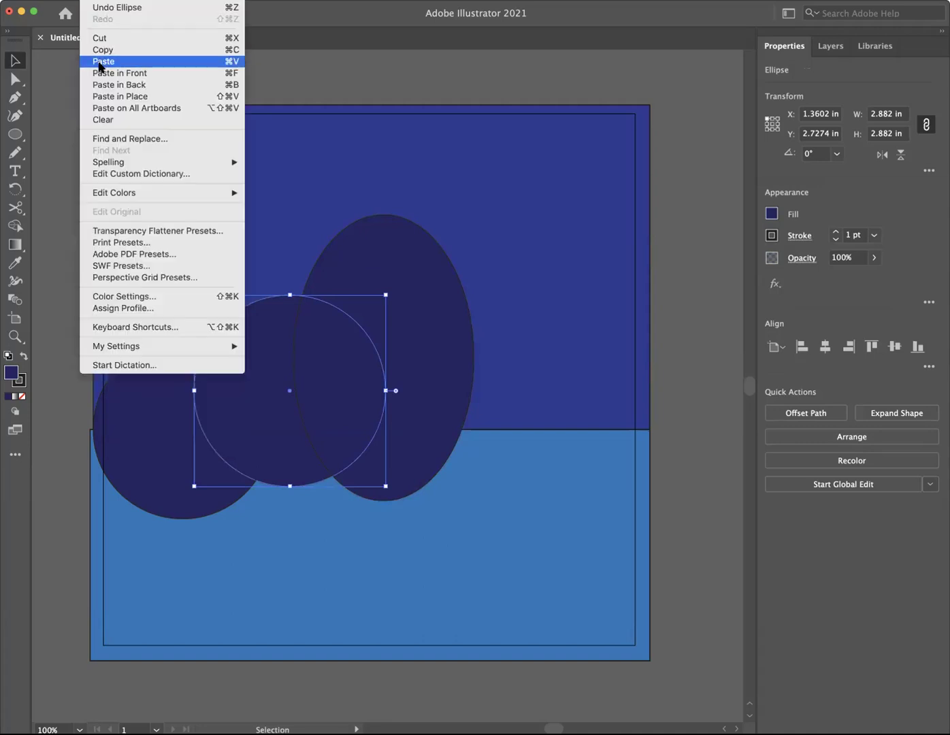
click(99, 61)
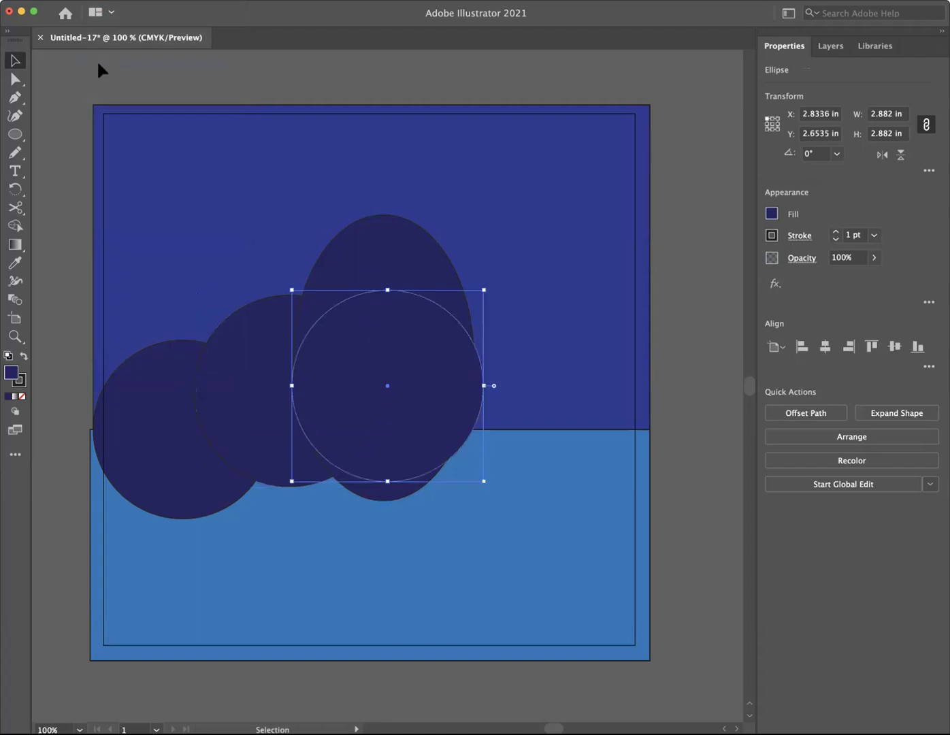
click(99, 64)
drag(347, 356, 262, 349)
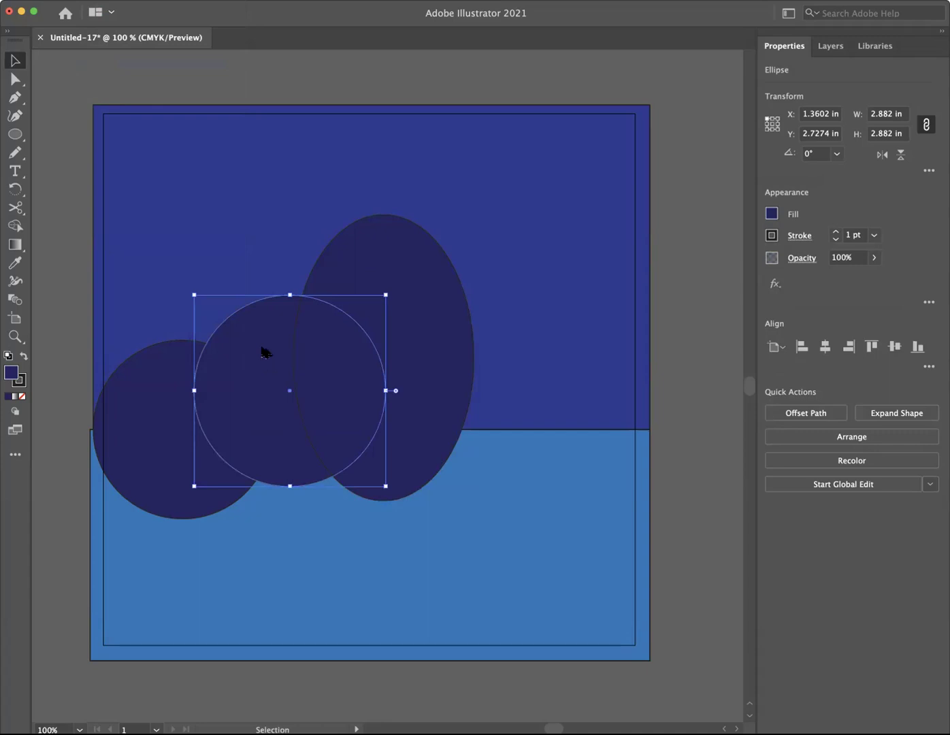
Step: Duplicate the middle circle horizontally by 2.64 in to the ellipse's other side, and the edge circle to the artboard's opposite edge
drag(262, 347, 437, 360)
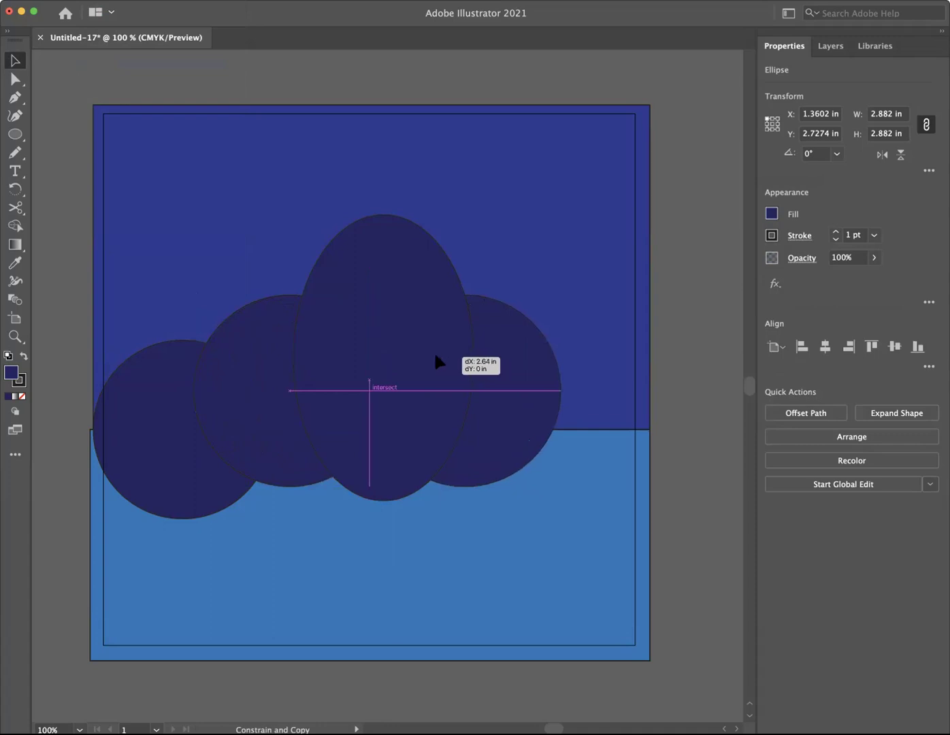
drag(437, 356, 437, 359)
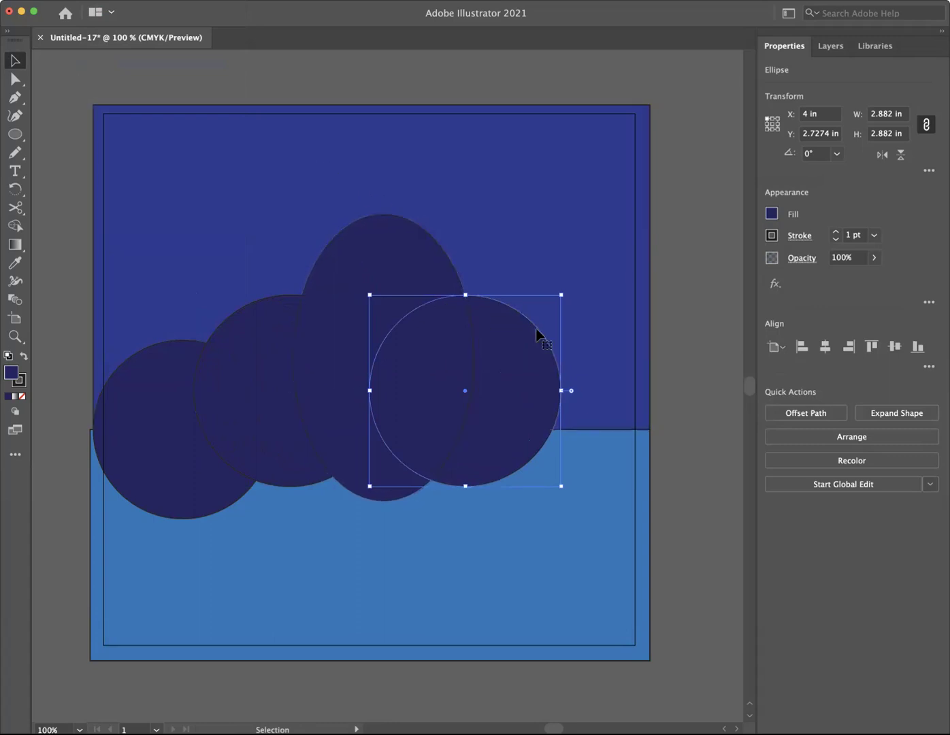
click(679, 358)
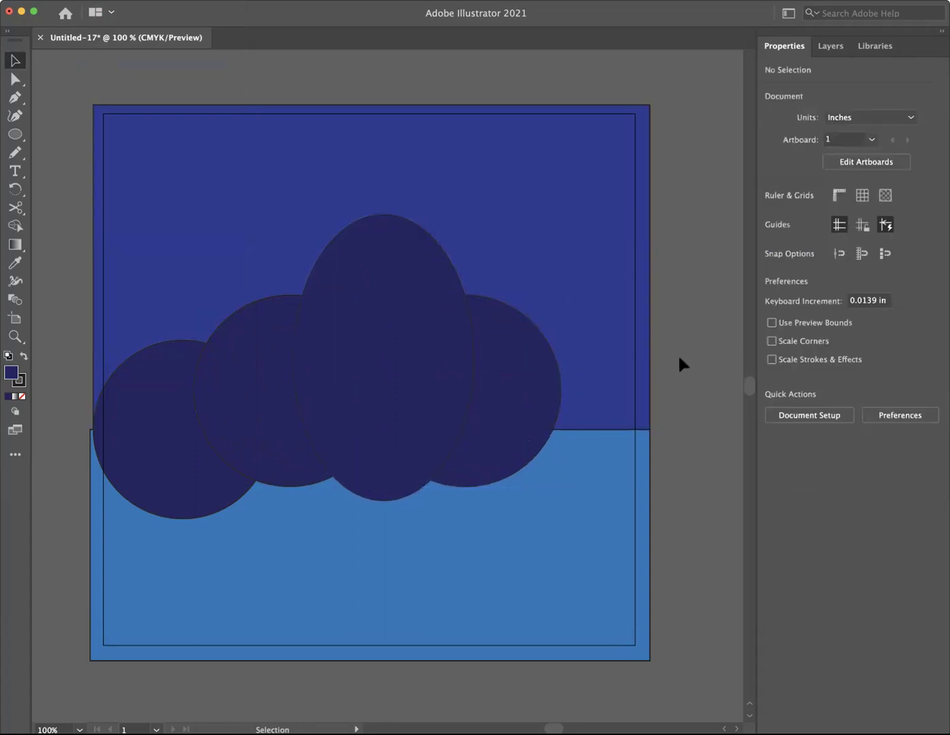
click(146, 382)
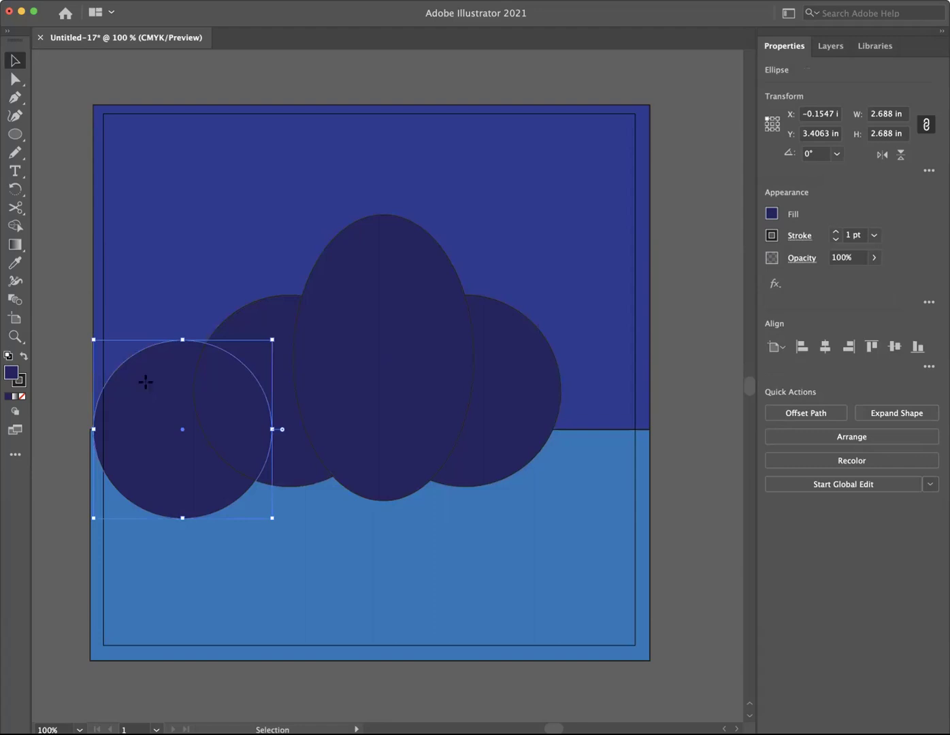
drag(146, 381, 524, 441)
click(687, 365)
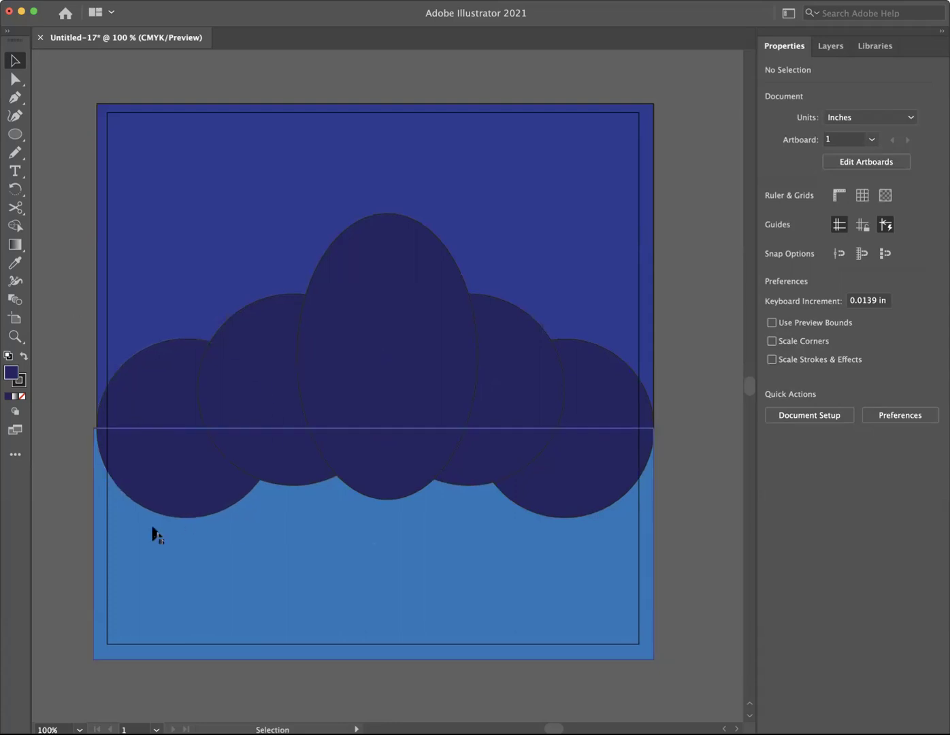
Step: Bring the light blue rectangle to the front so it covers the lower halves of the circles, and deselect it
click(304, 578)
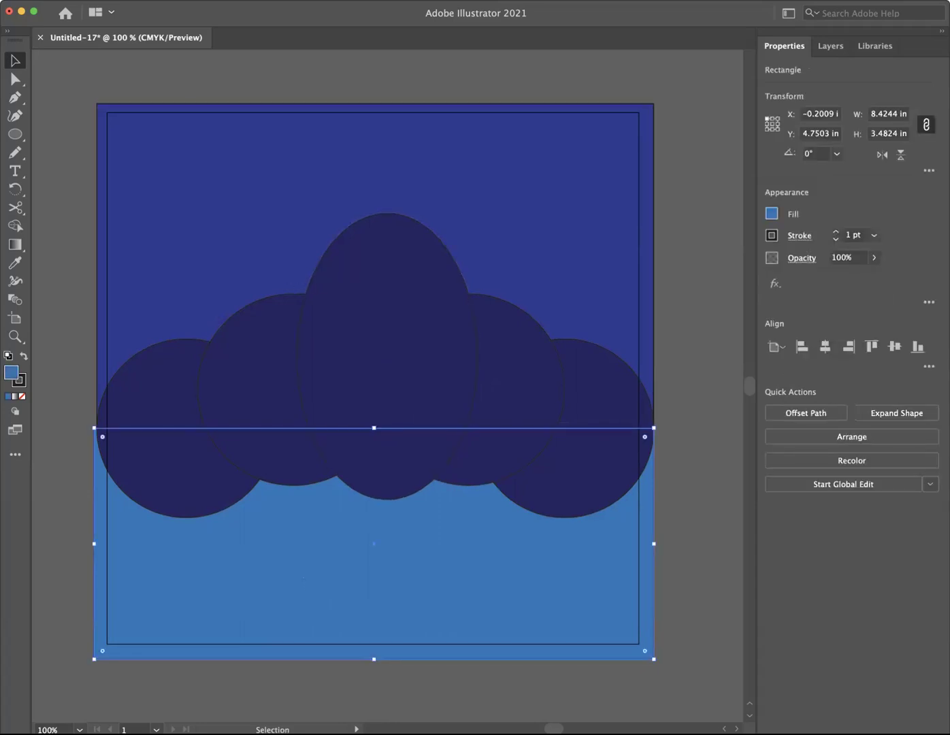
click(122, 1)
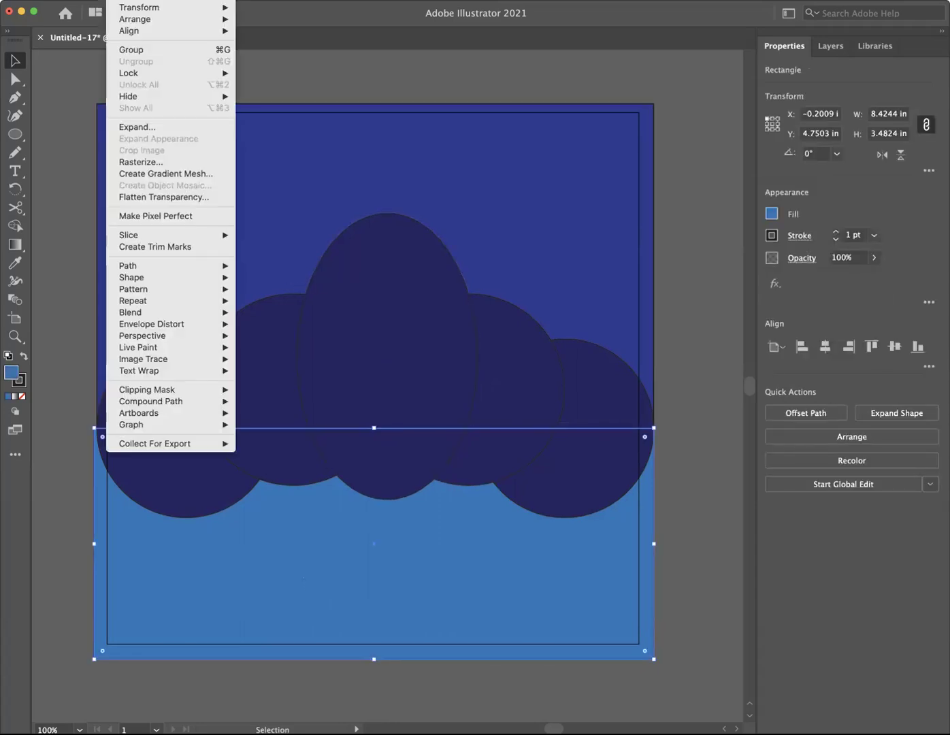
mouse_move(133, 20)
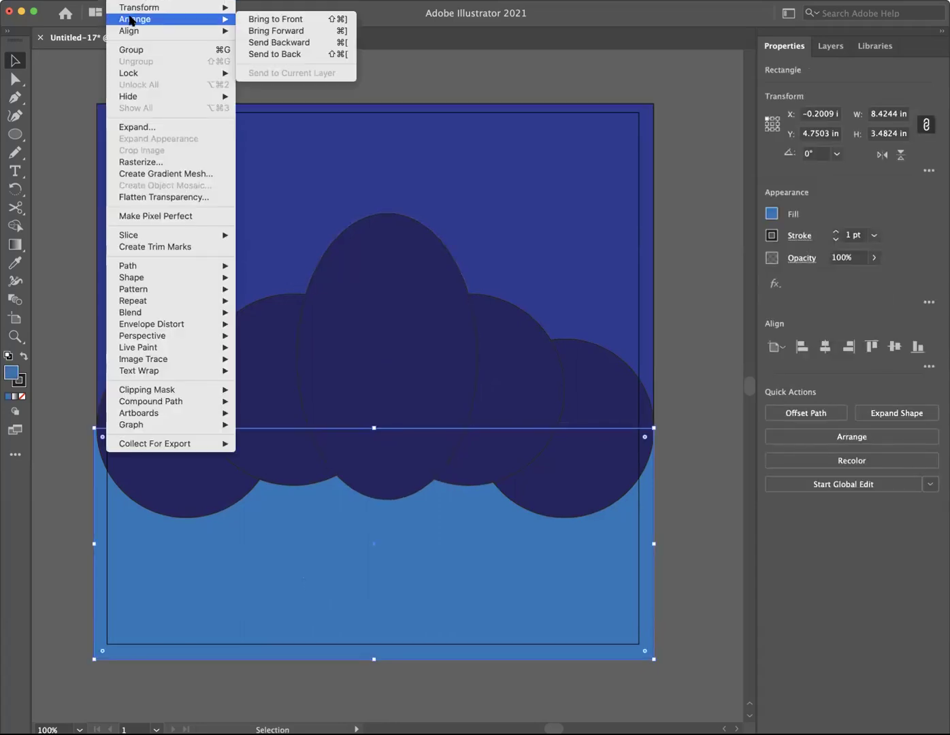
click(253, 19)
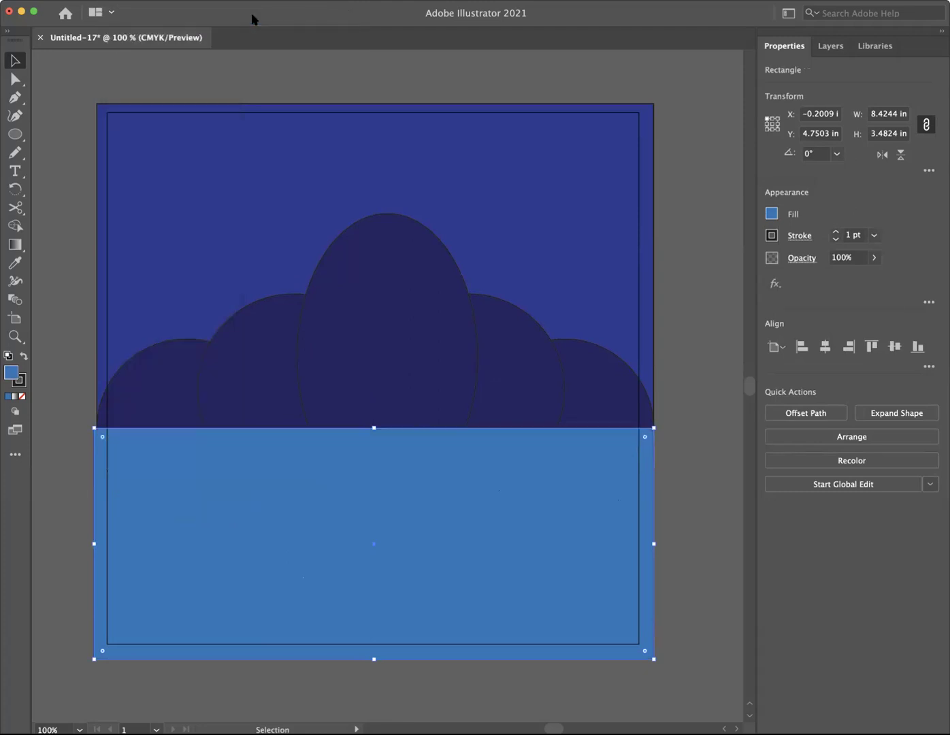
click(55, 269)
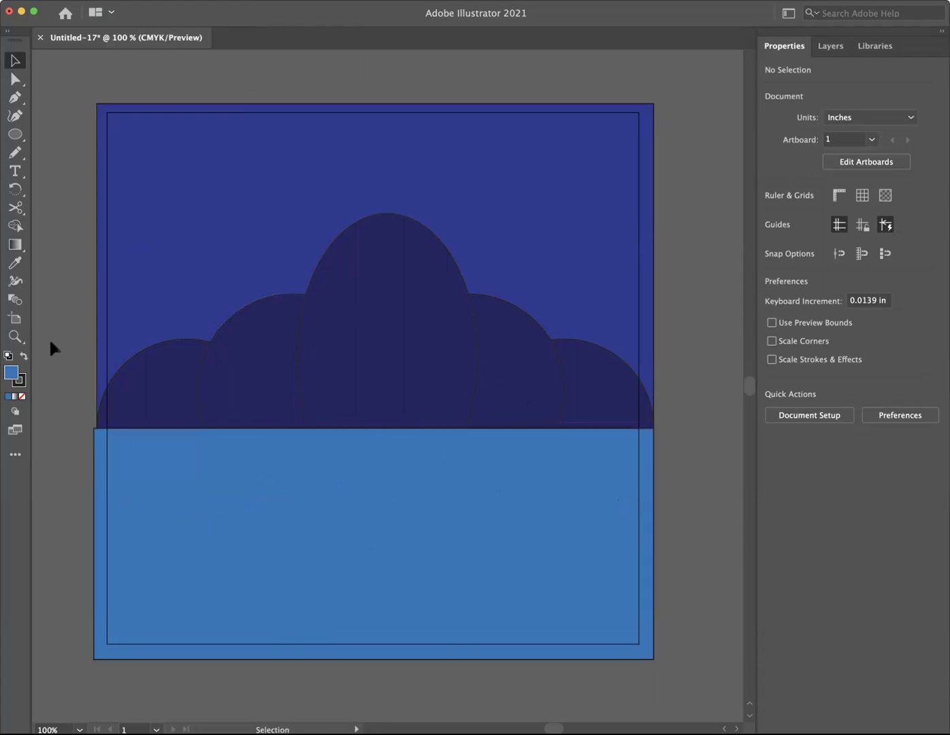
Step: Draw a rectangle about 4.10 by 0.80 in centred in the light blue area and fill it with a medium light gray swatch
click(13, 136)
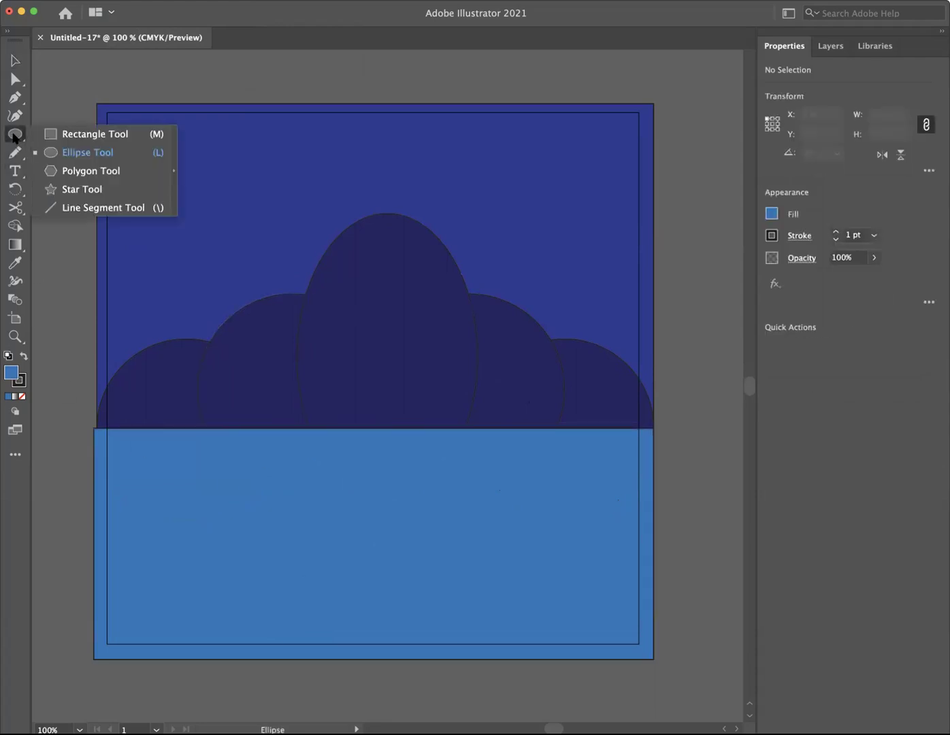
click(57, 134)
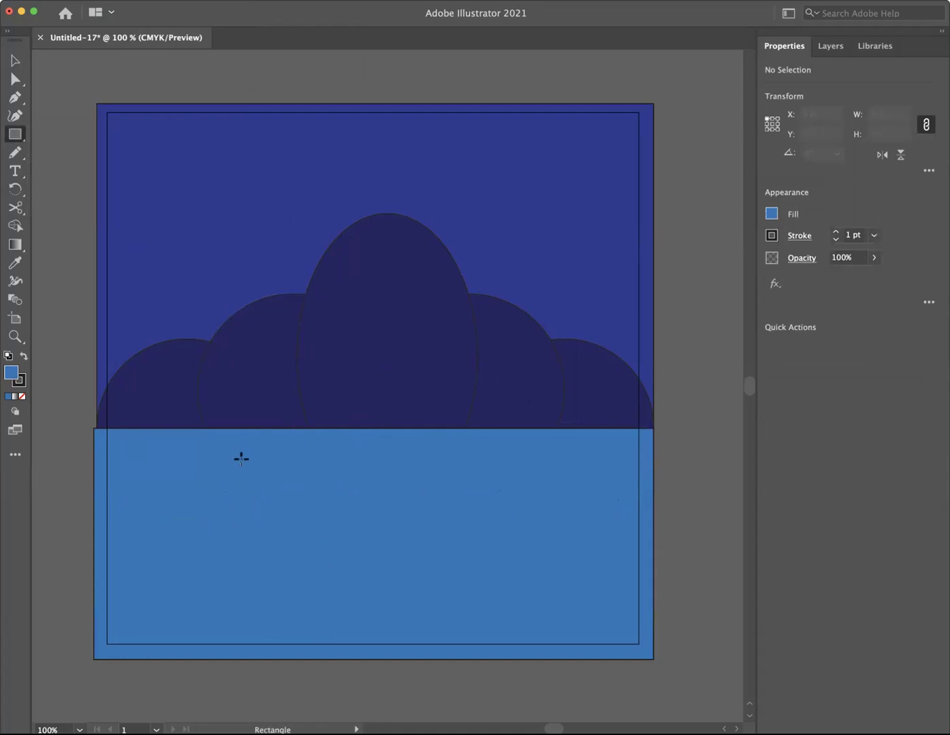
drag(242, 455, 514, 509)
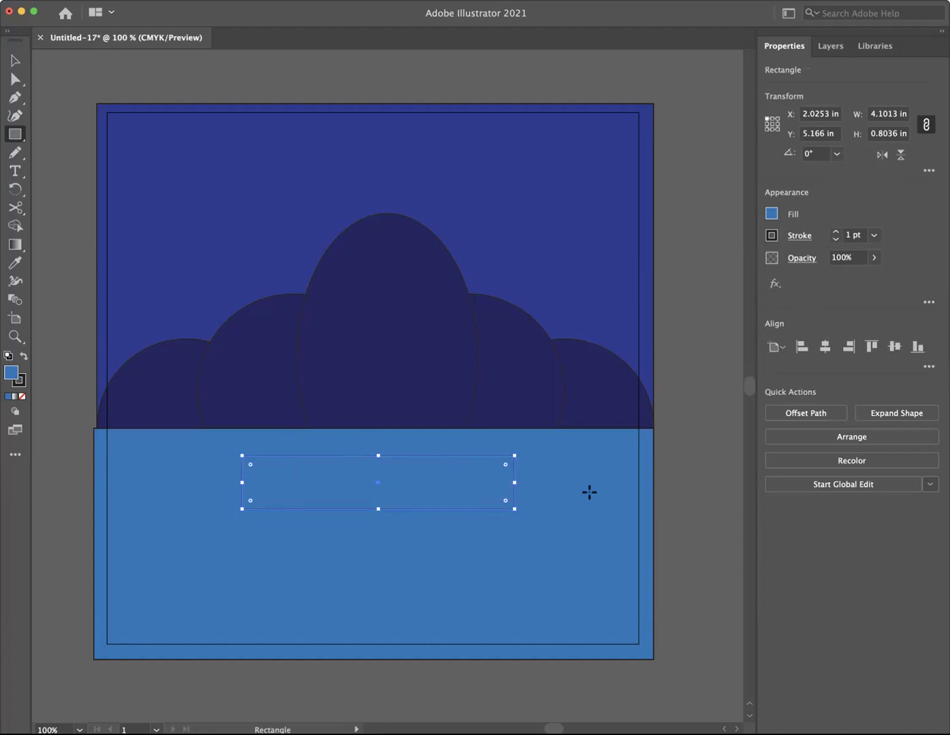
click(771, 215)
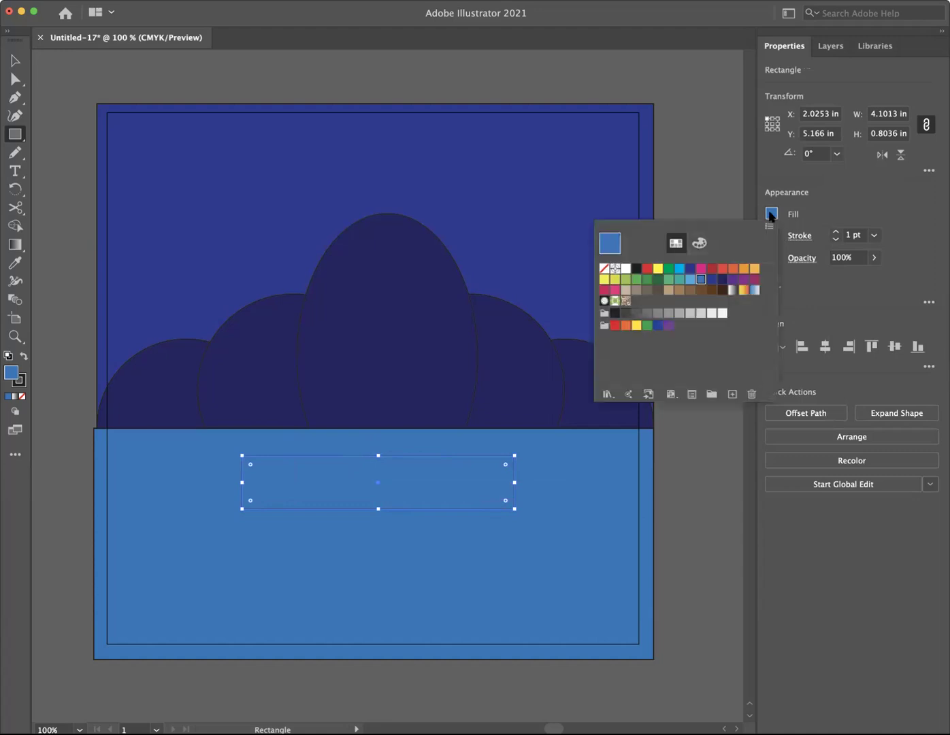
click(679, 314)
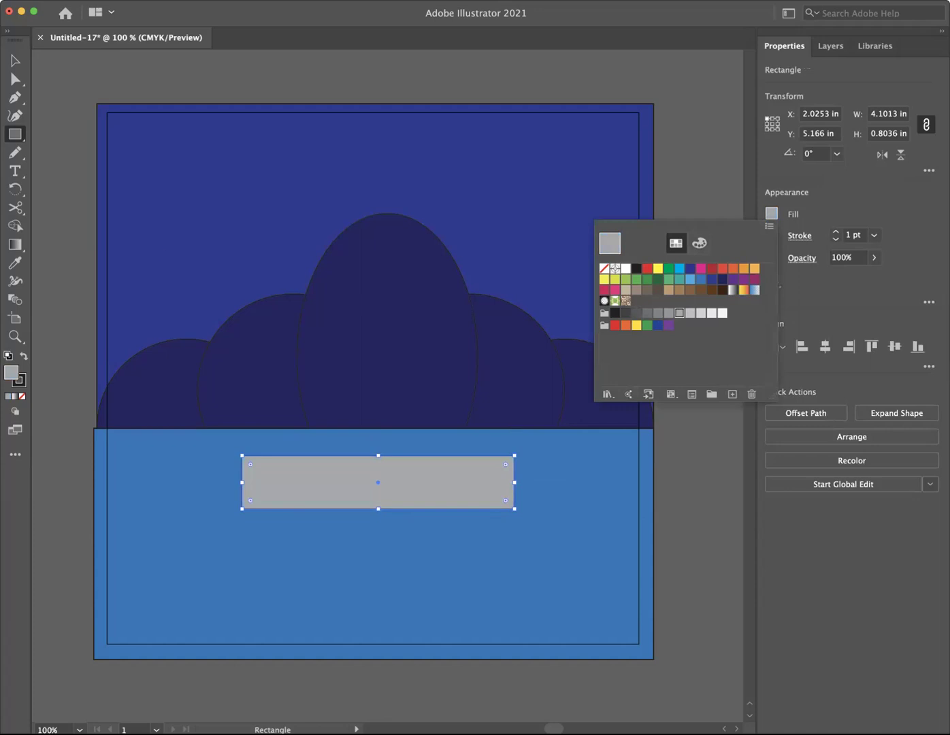
Step: Duplicate the gray rectangle directly below itself, widen the copy on both sides to about 5.15 in, and fill it one gray swatch darker
click(15, 59)
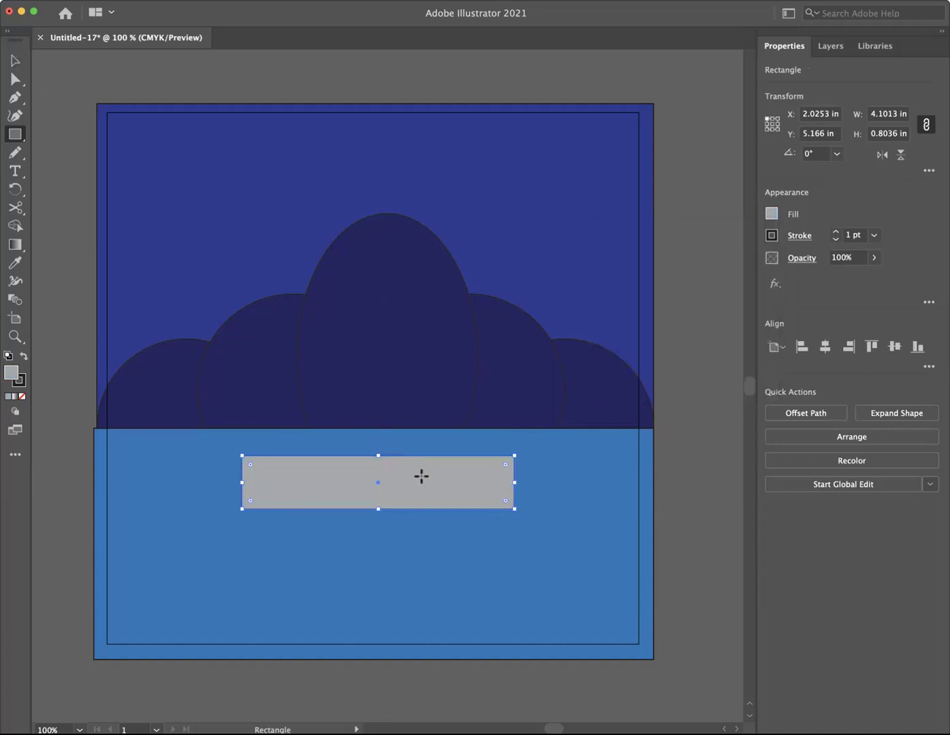
click(15, 62)
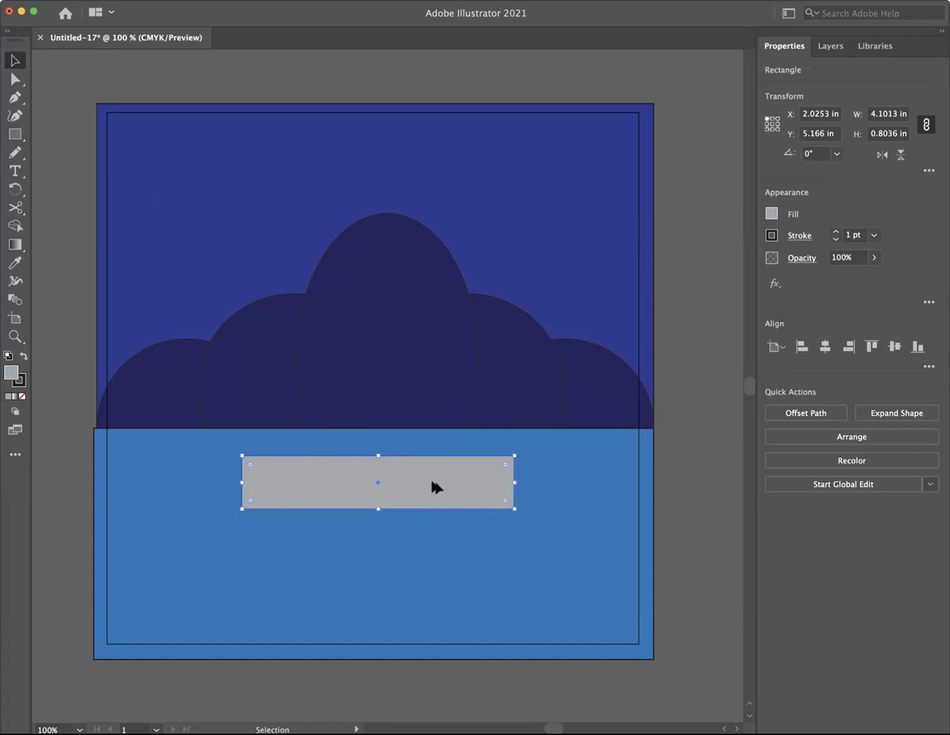
drag(432, 482, 436, 542)
drag(512, 534, 554, 535)
drag(243, 534, 210, 535)
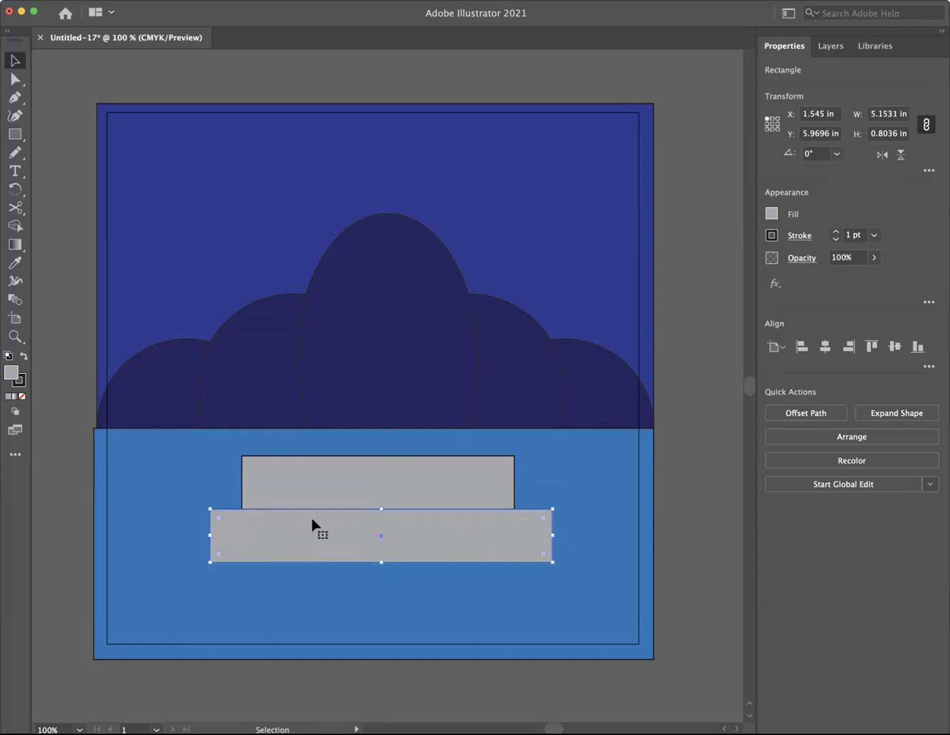
click(771, 214)
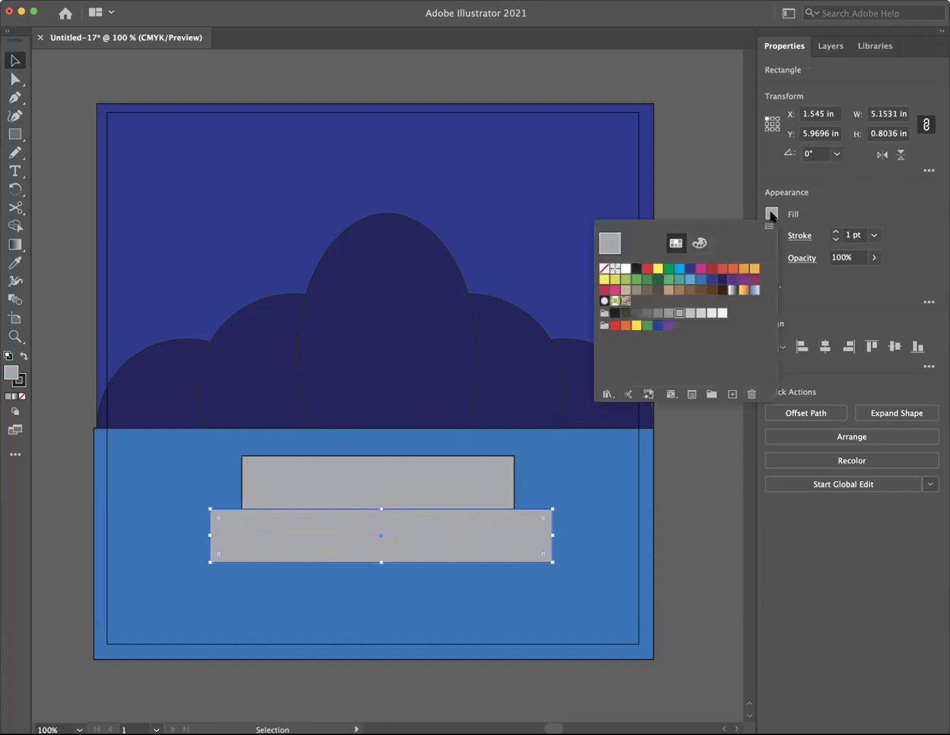
click(667, 313)
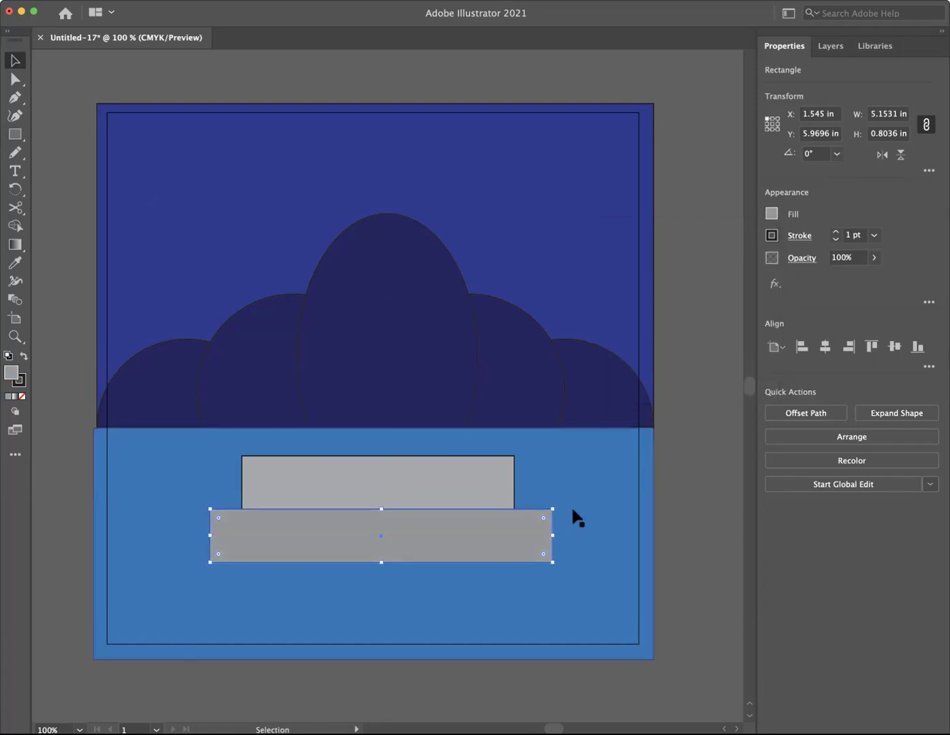
Step: Duplicate the darker gray rectangle directly below itself and widen the copy on both sides to about 6.20 in
click(433, 486)
click(430, 528)
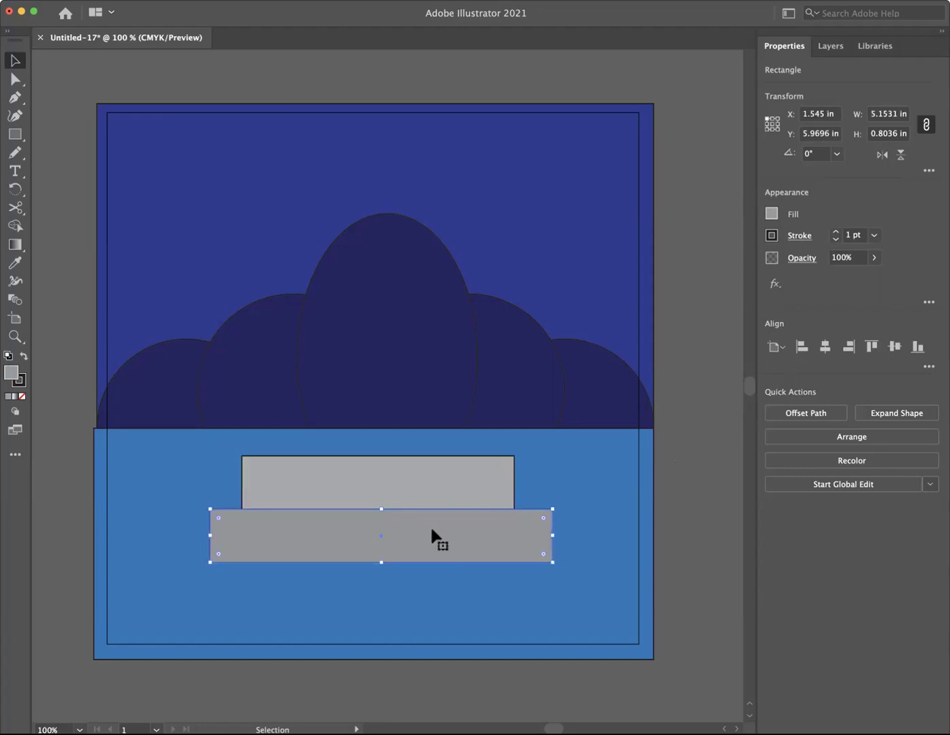
drag(431, 530, 431, 584)
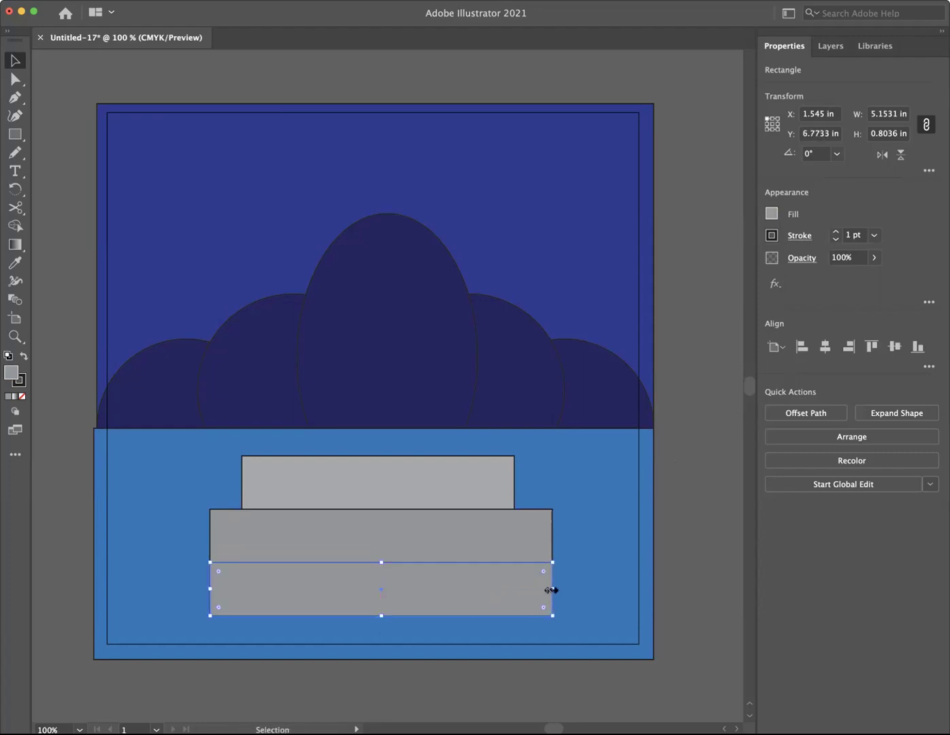
drag(555, 588, 586, 588)
drag(210, 588, 175, 591)
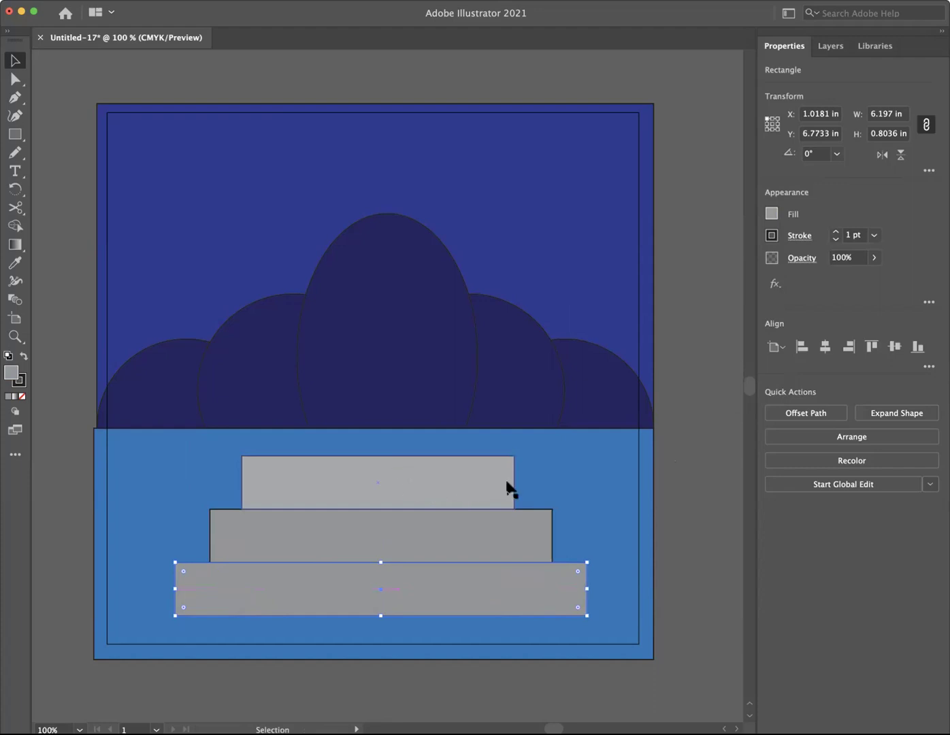
Step: Move all three gray rectangles up together to Y about 4.46 in, overlapping the navy shapes, and deselect them
click(472, 477)
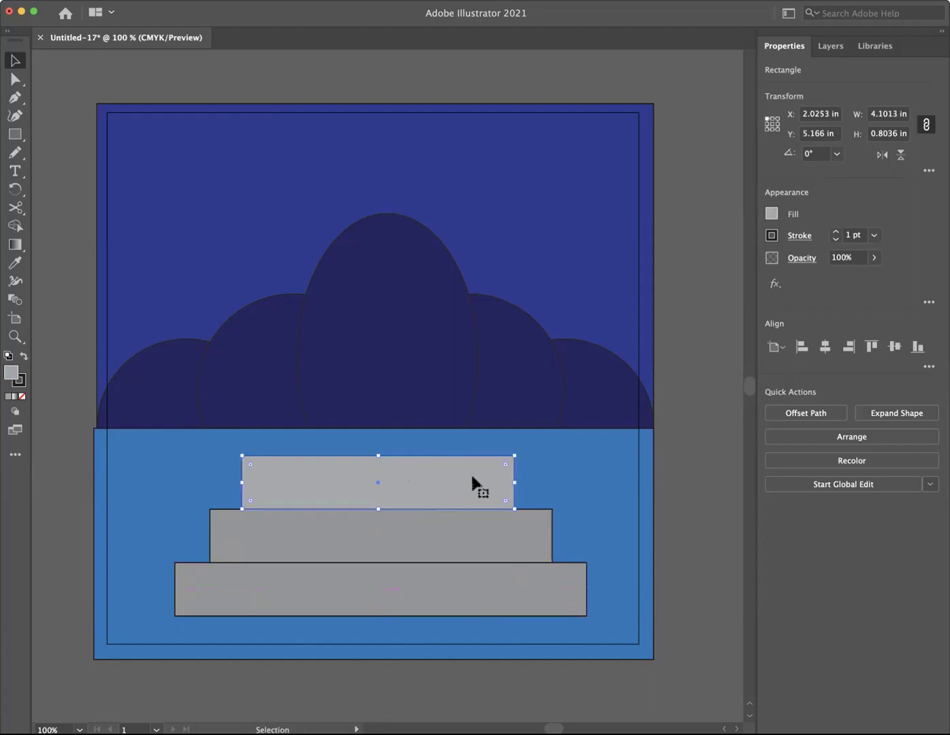
shift+click(477, 525)
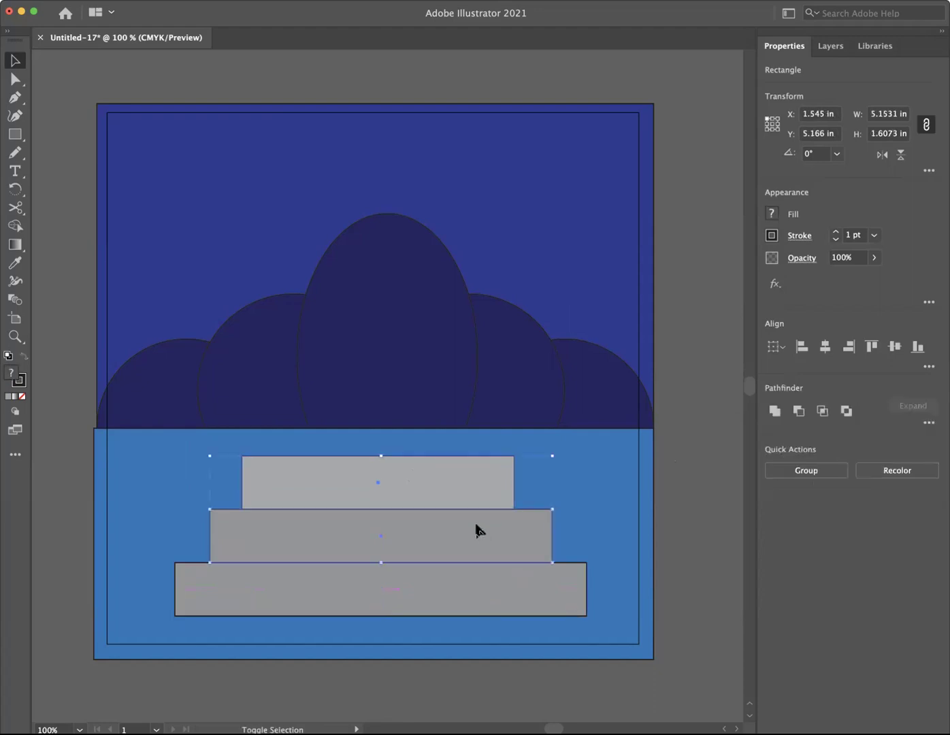
shift+click(499, 574)
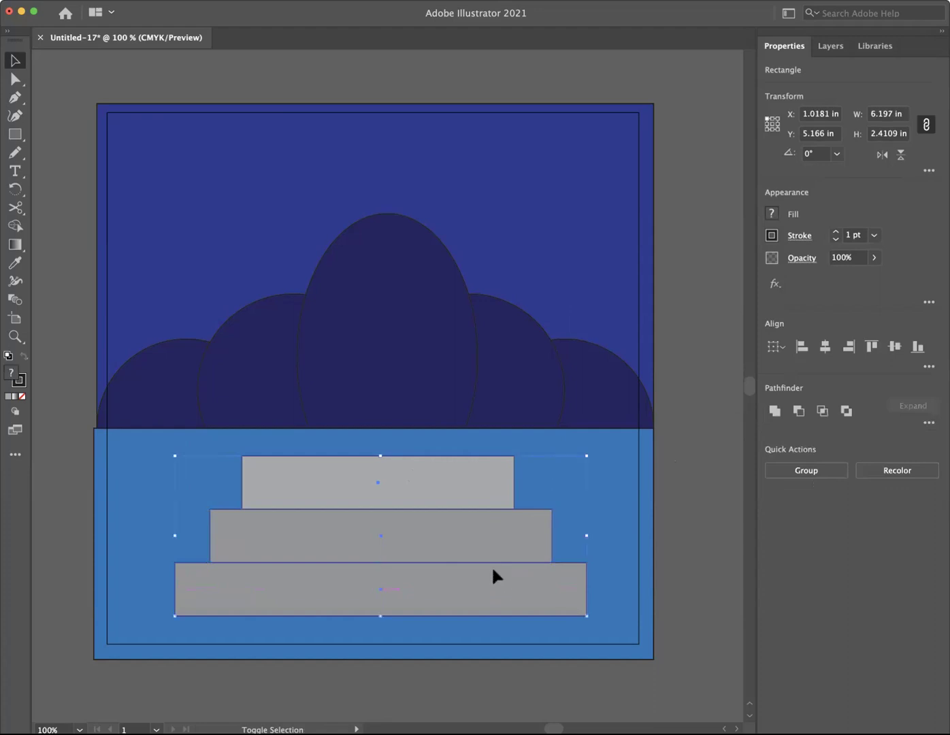
drag(456, 466, 454, 423)
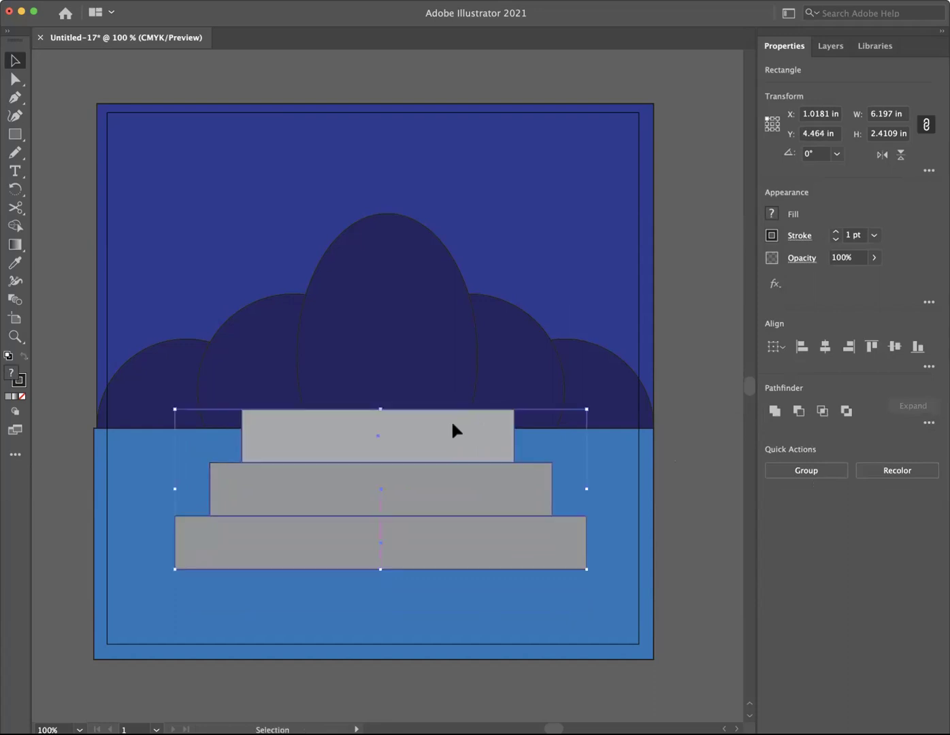
click(700, 441)
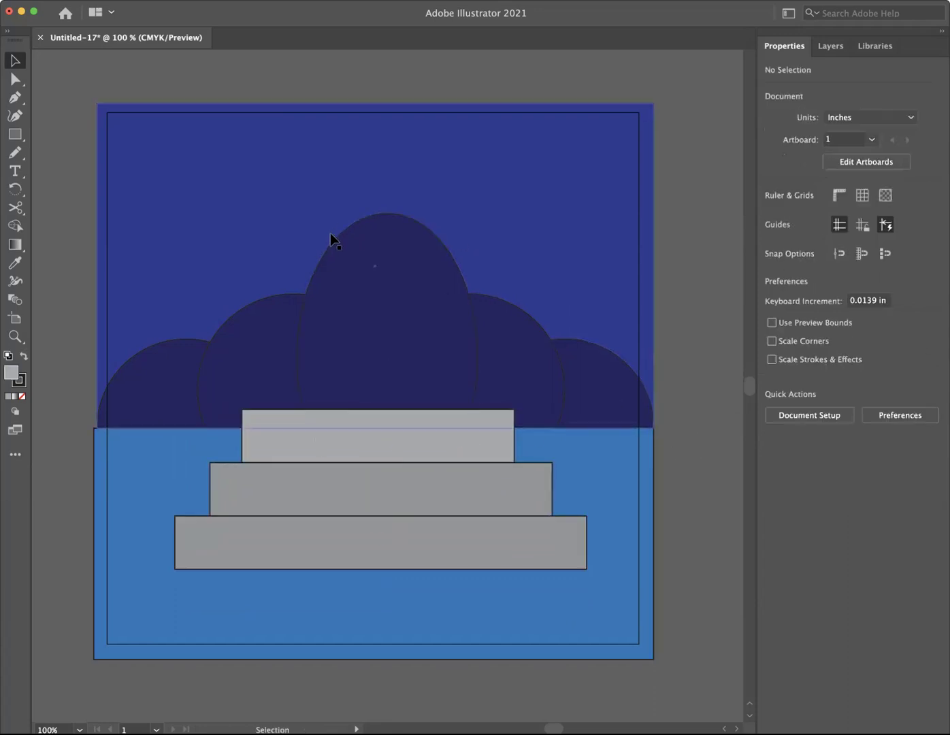
Step: Move all three gray rectangles down together to Y about 5.05 in, fully inside the light blue area
click(430, 439)
shift+click(437, 493)
drag(442, 534, 444, 575)
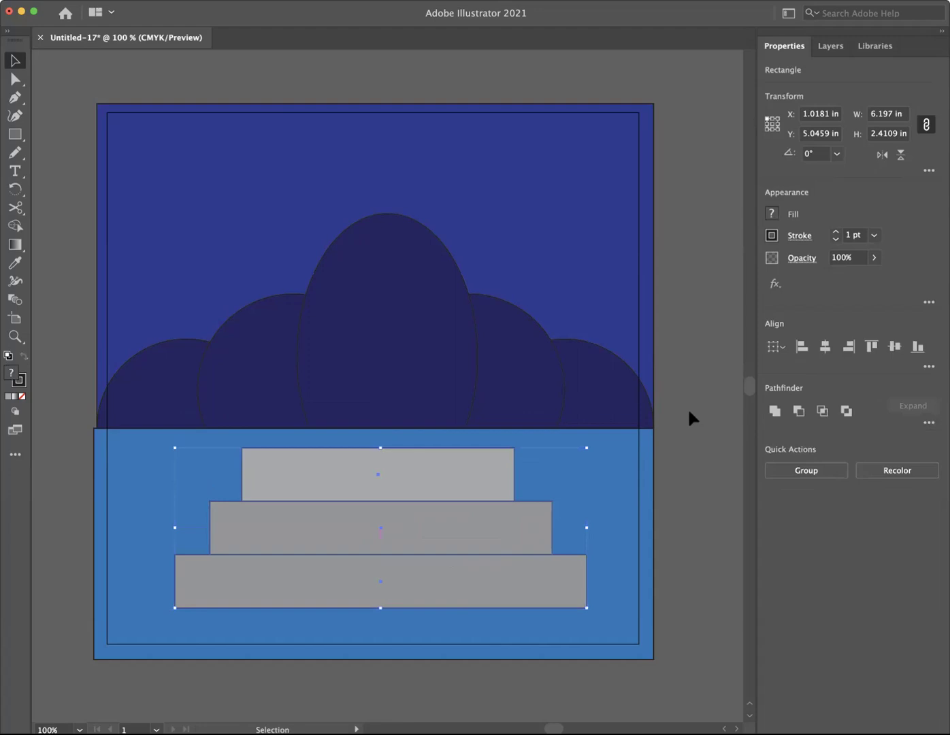
Step: Draw a gray rectangular column near the left end of the top step and narrow it to about 0.60 by 2.83 in
click(689, 413)
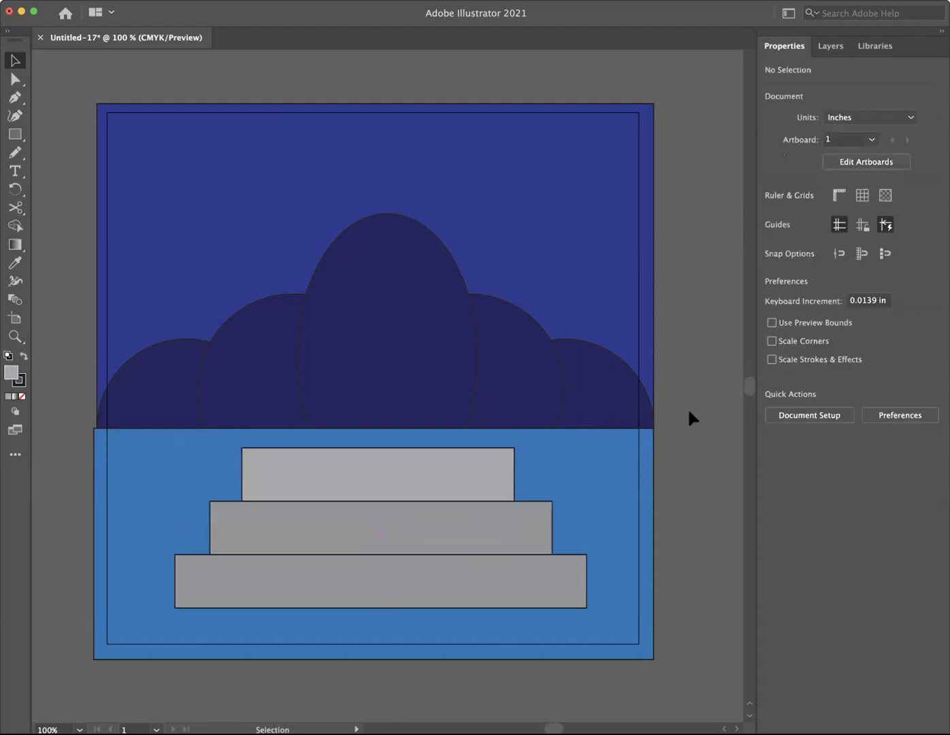
click(14, 135)
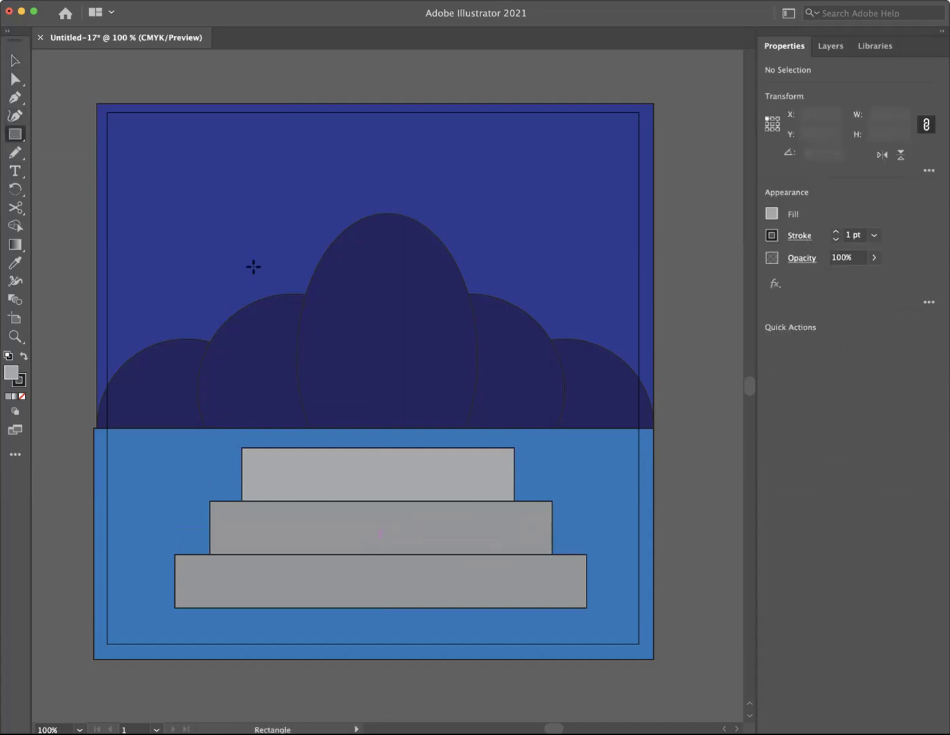
drag(257, 259, 300, 447)
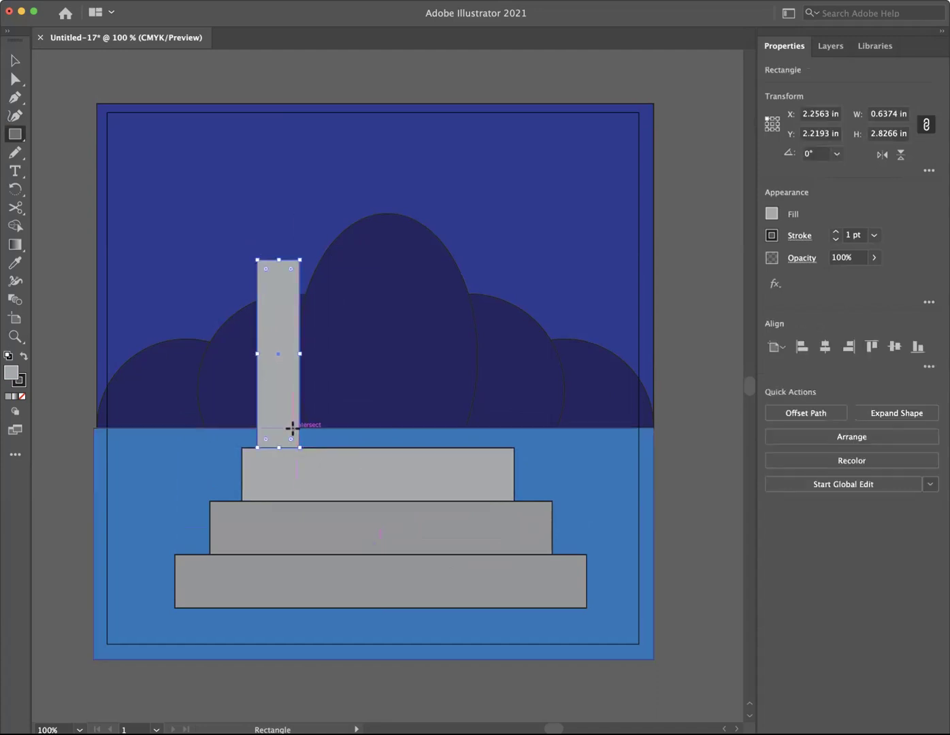
click(15, 61)
drag(300, 353, 293, 355)
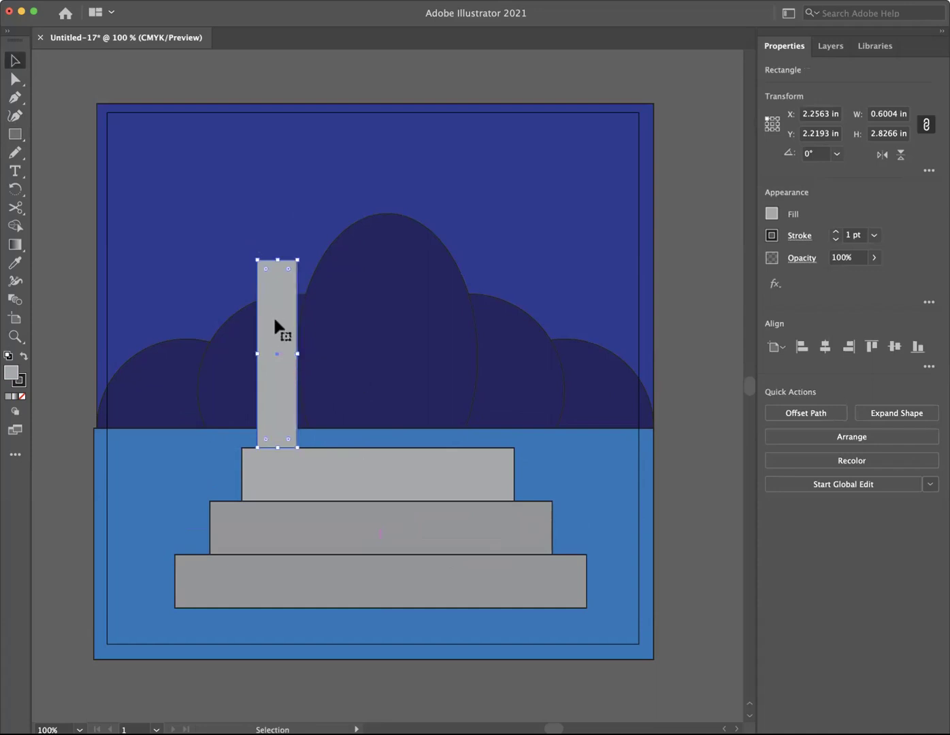
Step: Duplicate the column three times along the top step, placing the rightmost copy at X about 5.31 in
key(a)
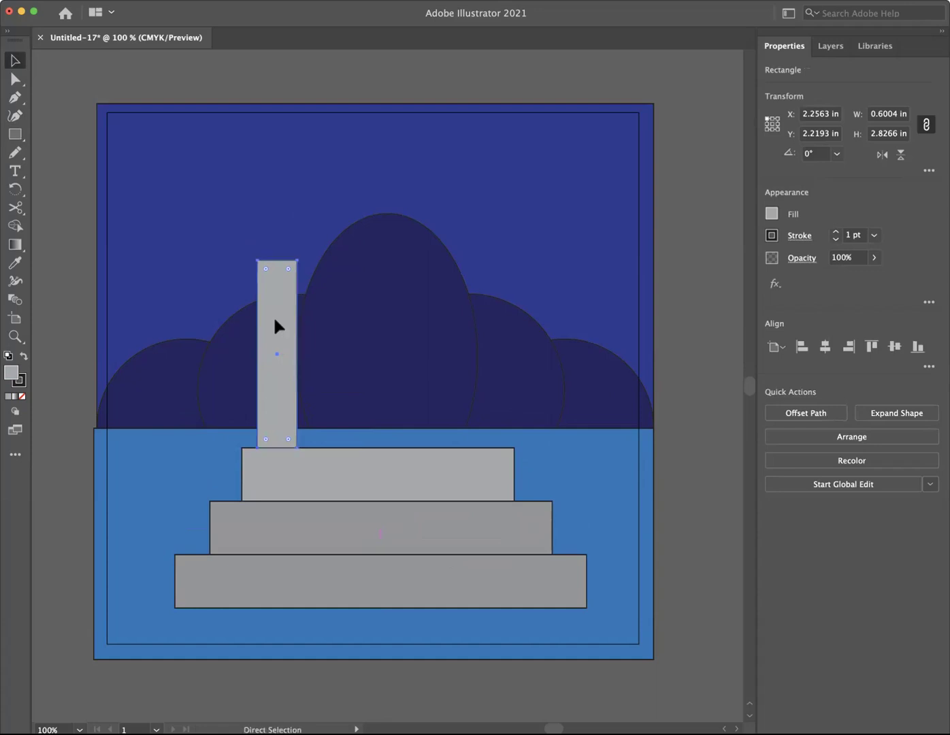
key(super+c)
key(super+v)
key(v)
drag(392, 328, 341, 297)
key(a)
key(super+c)
key(super+v)
key(v)
drag(406, 316, 470, 290)
key(a)
key(super+c)
key(super+v)
key(v)
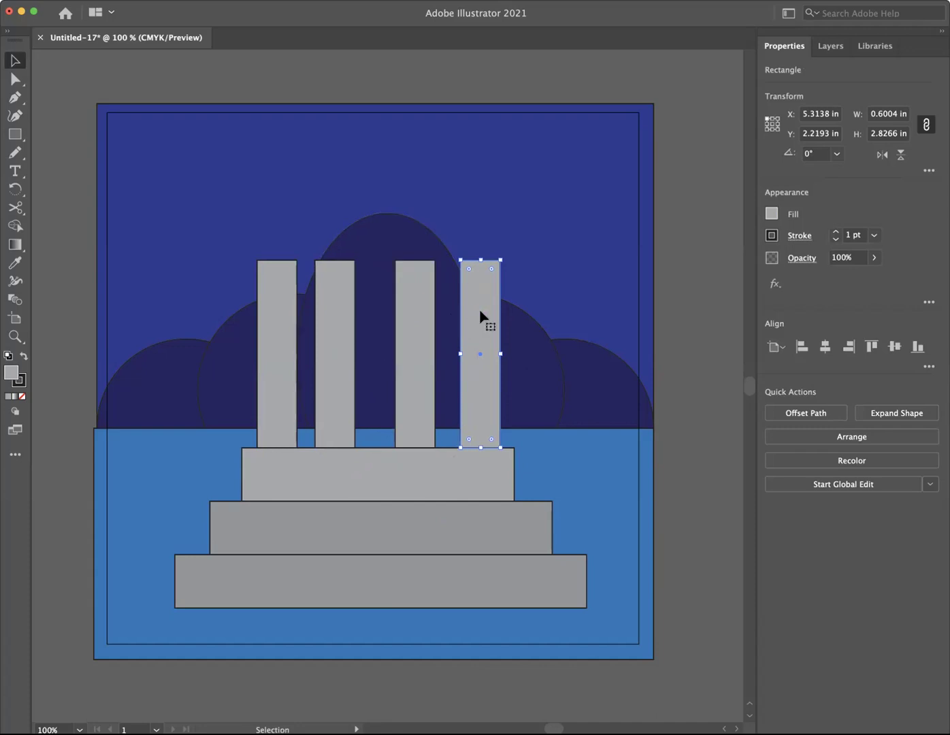
Step: Distribute the horizontal spacing of all four columns evenly and deselect them
shift+click(417, 314)
shift+click(331, 312)
shift+click(273, 310)
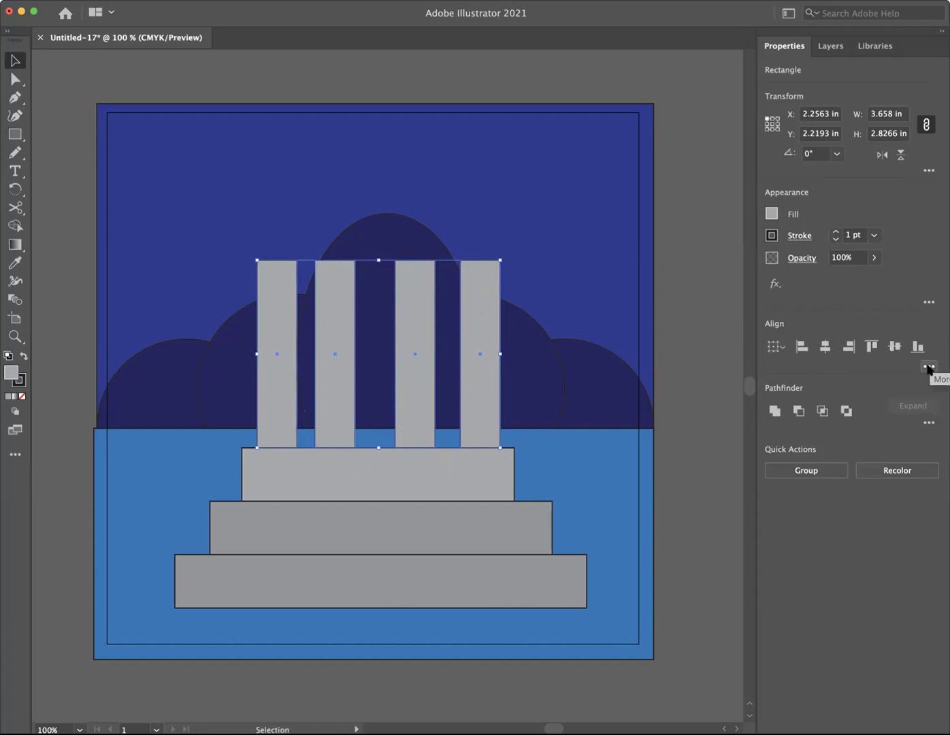
click(929, 367)
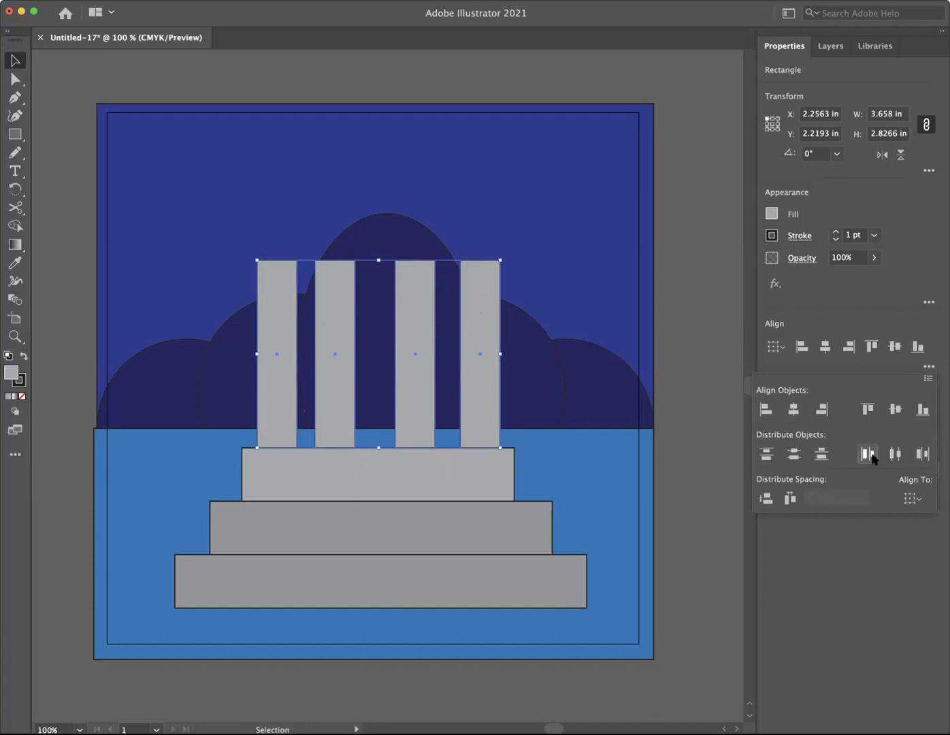
click(789, 498)
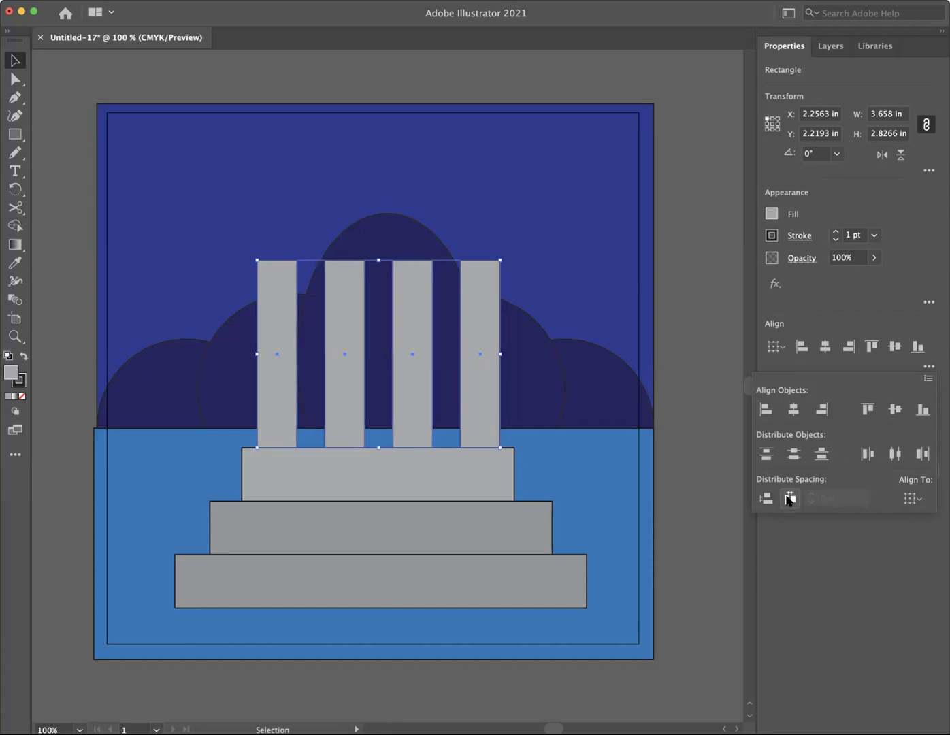
click(683, 310)
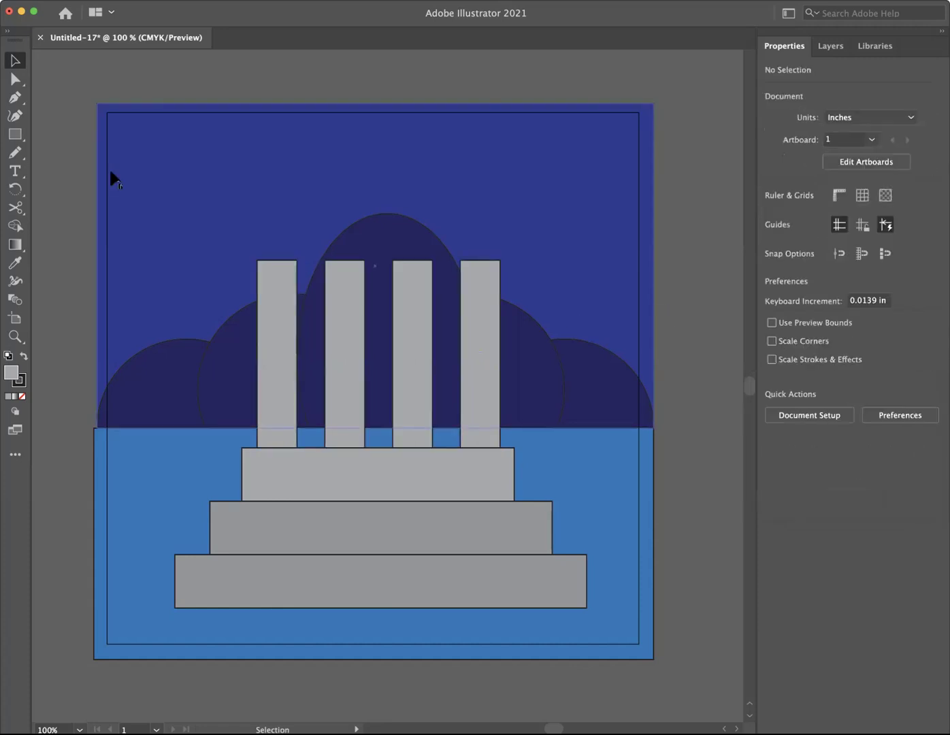
Step: Draw a gray polygon above the columns and reduce it to a three-sided triangle about 1.96 by 1.69 in
click(15, 135)
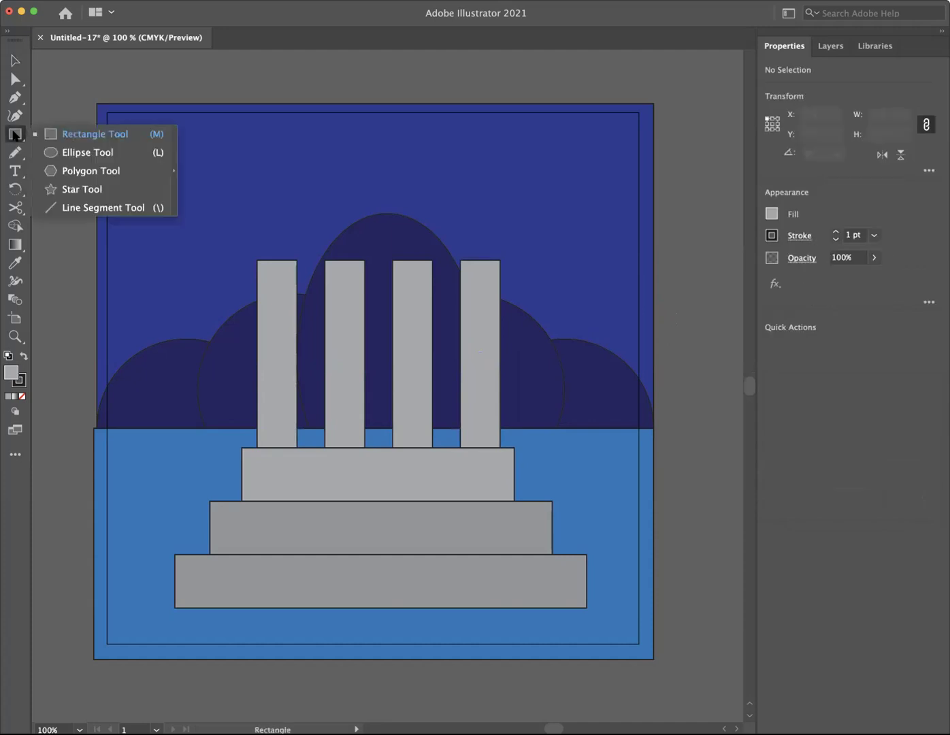
drag(14, 135, 82, 171)
drag(324, 153, 347, 210)
key(Up)
key(Up)
key(Up)
key(Up)
key(Up)
key(Up)
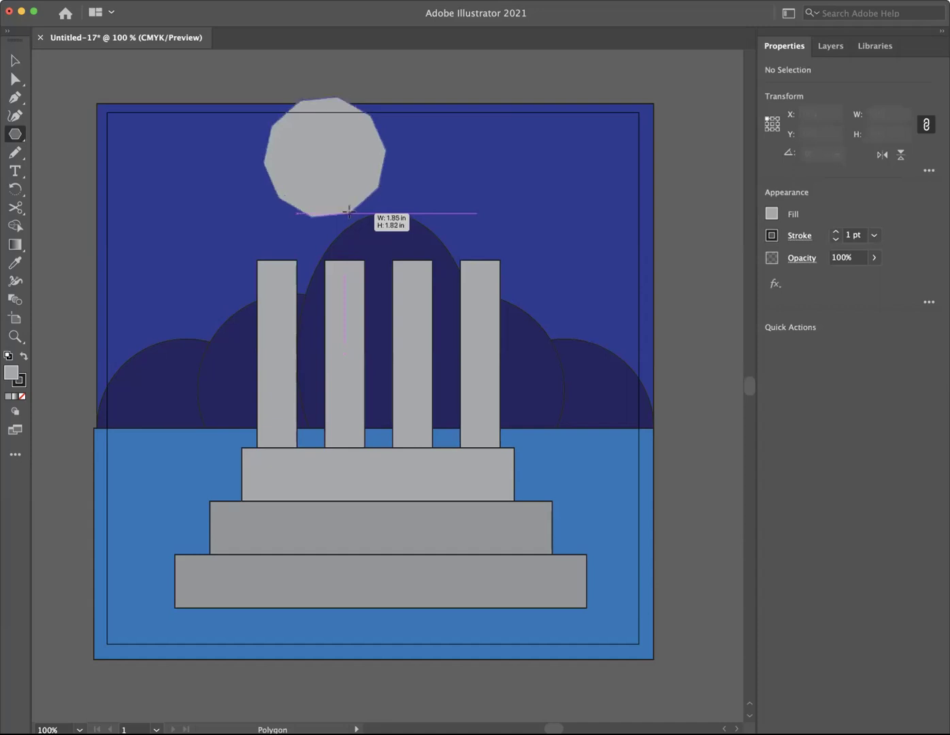
key(Down)
key(Down)
key(Down)
key(Down)
drag(348, 211, 388, 198)
key(Down)
key(Down)
key(Down)
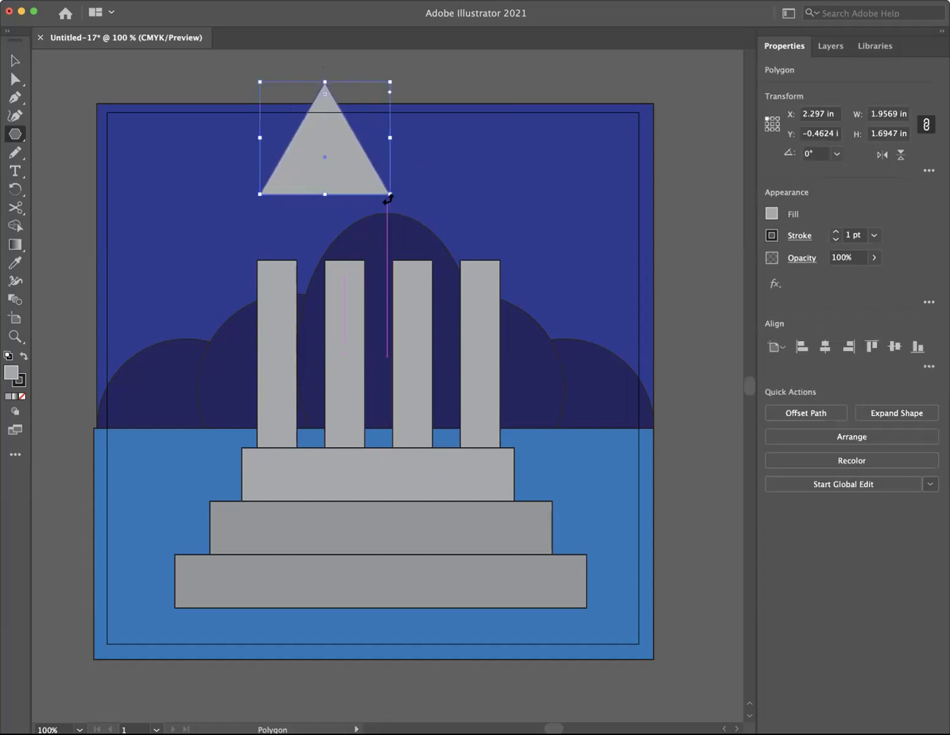
Step: Set the triangle centered on top of the columns and widen it on both sides to about 5.15 in as a roof
click(14, 60)
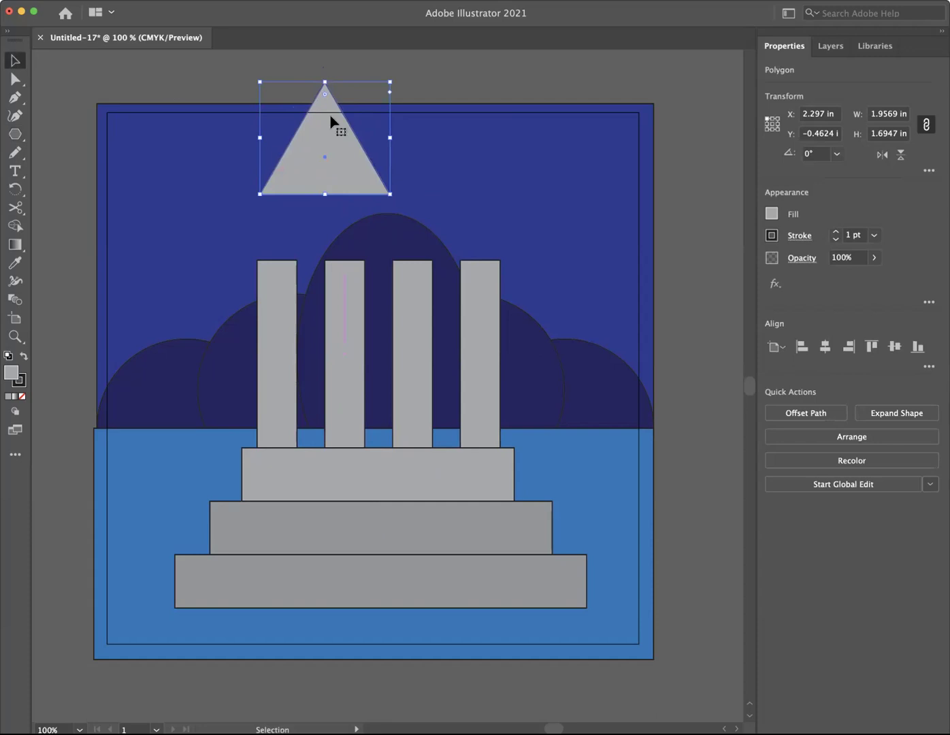
drag(342, 154, 402, 223)
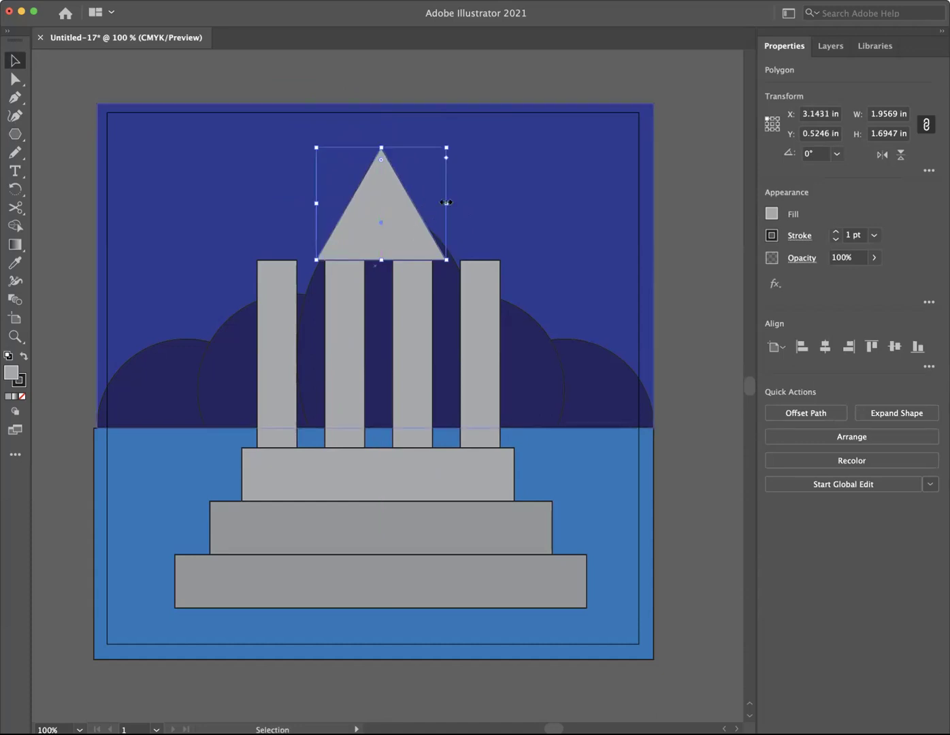
drag(446, 202, 552, 207)
drag(317, 202, 210, 203)
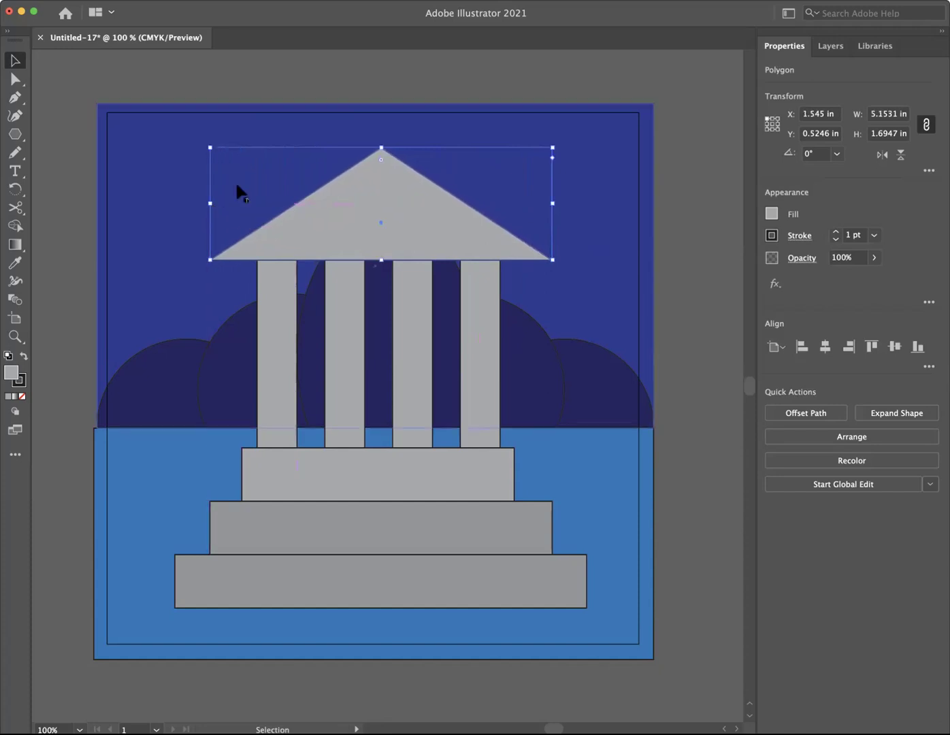
click(372, 77)
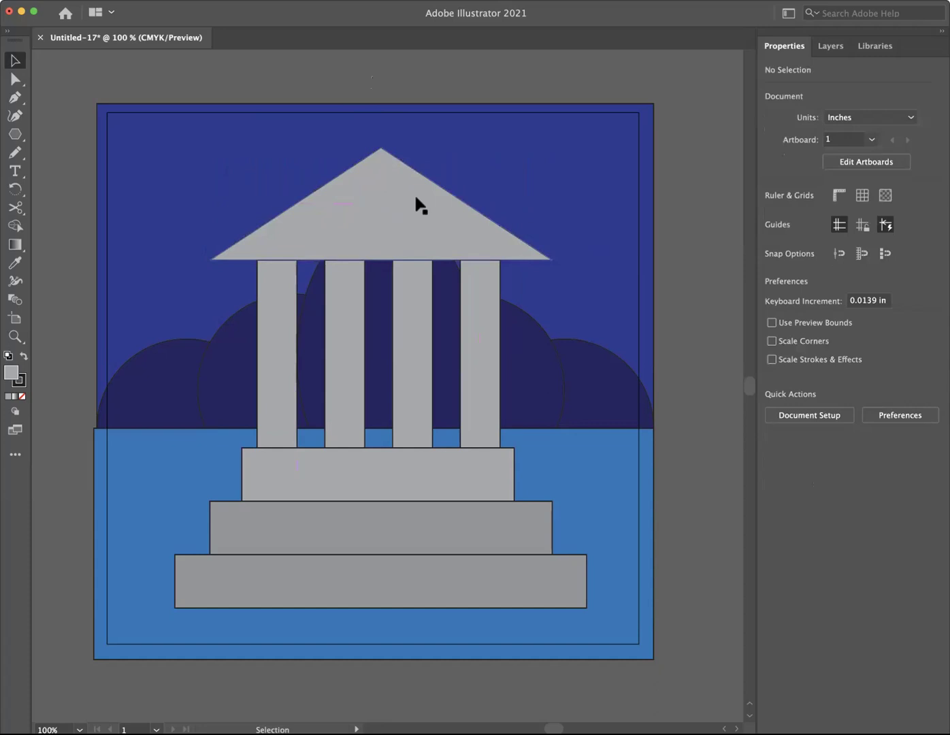
Step: Fill the bottom step with the lighter gray swatch C=0 M=0 Y=0 K=40 and deselect it
click(393, 188)
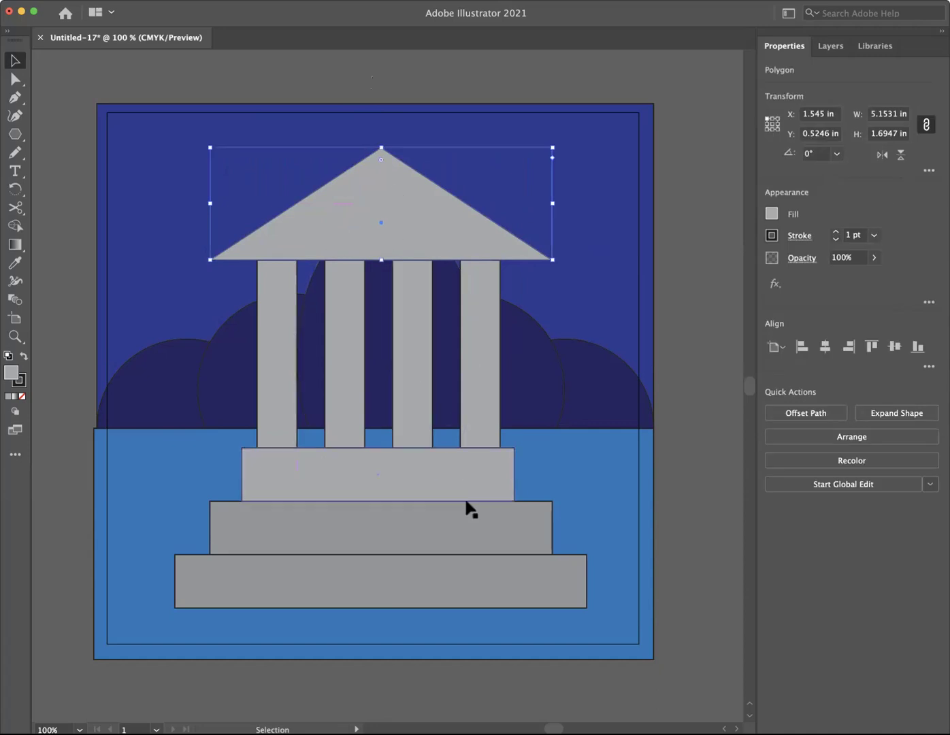
click(498, 581)
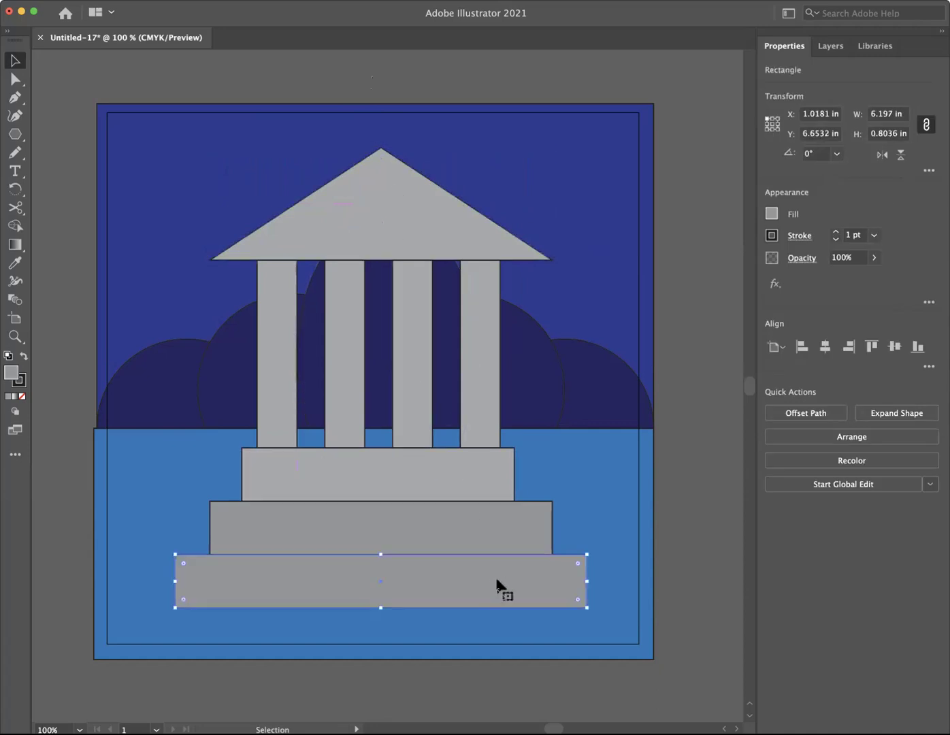
click(771, 213)
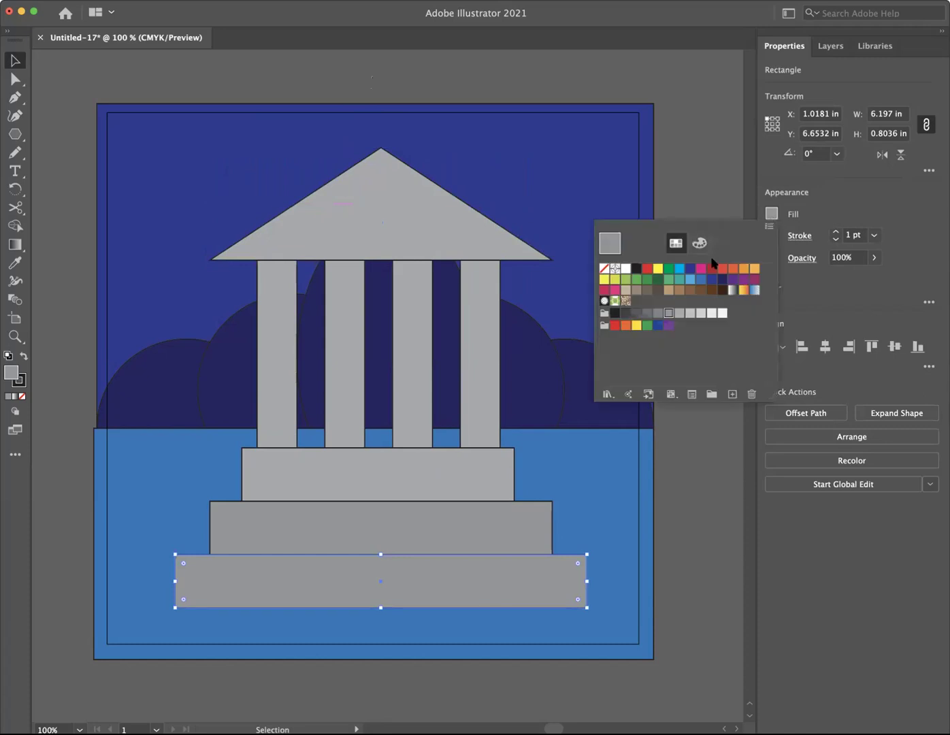
click(679, 313)
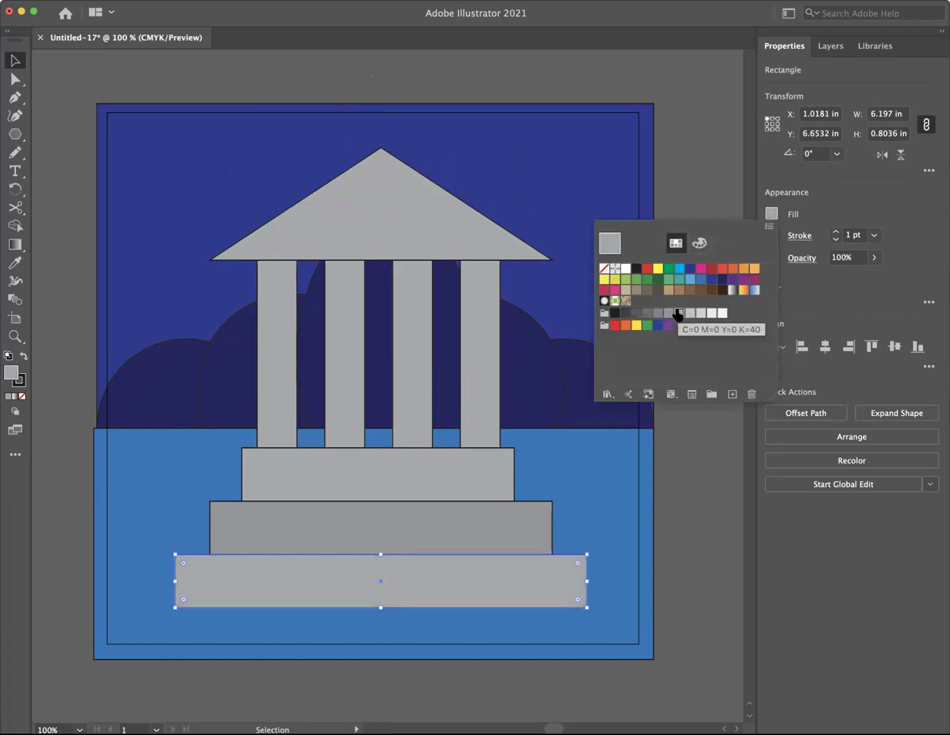
click(676, 162)
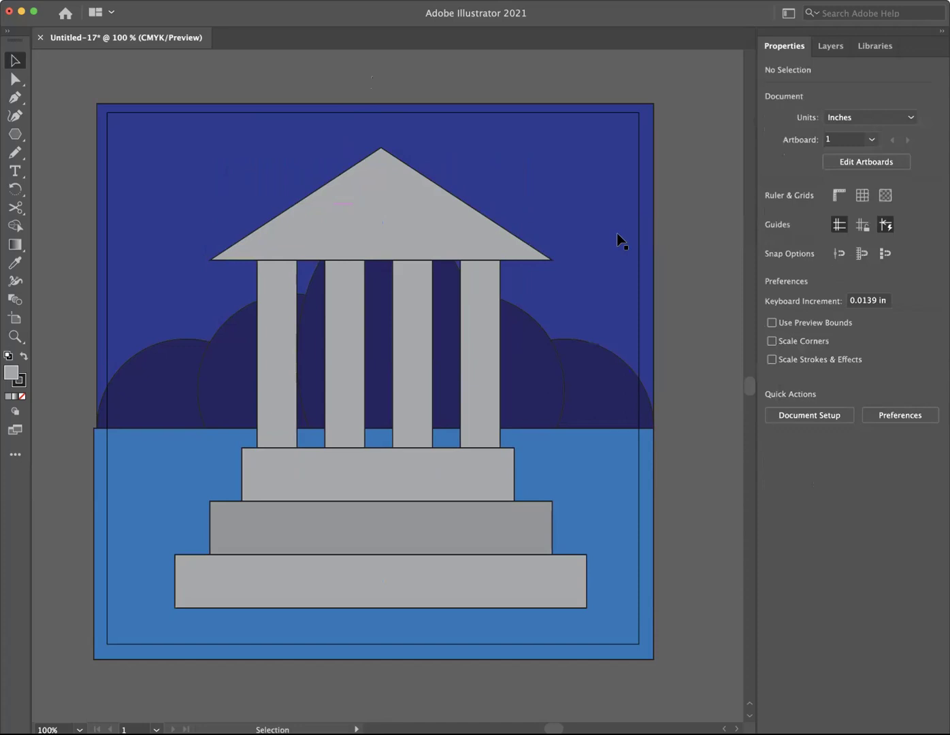
Step: Select all four columns and fill them with the gray swatch two shades darker
click(470, 307)
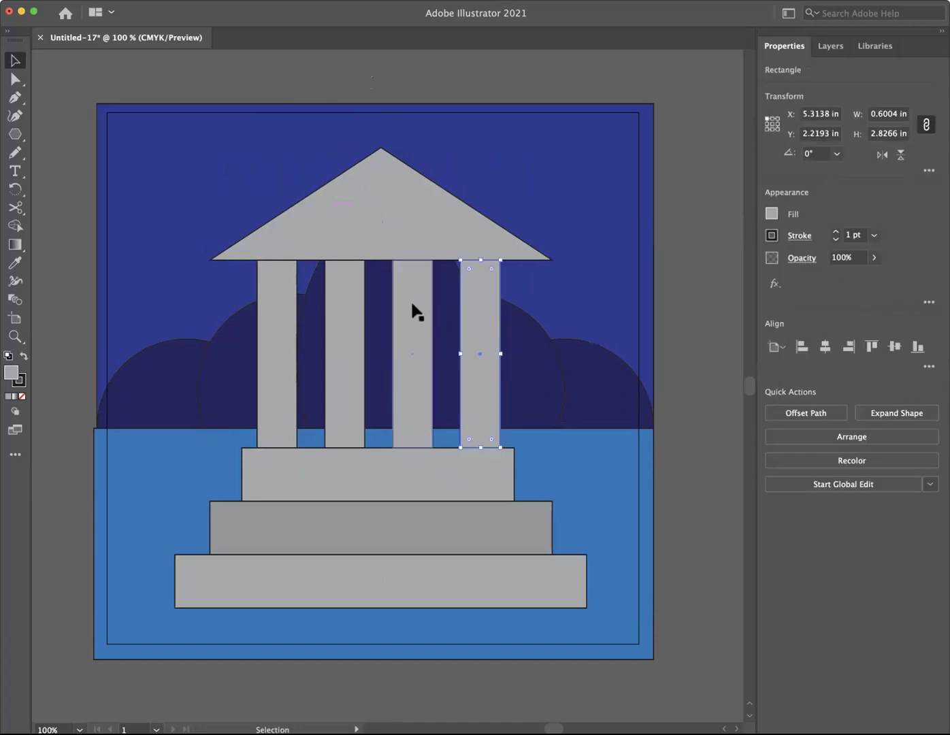
shift+click(410, 299)
shift+click(348, 295)
shift+click(275, 290)
click(772, 213)
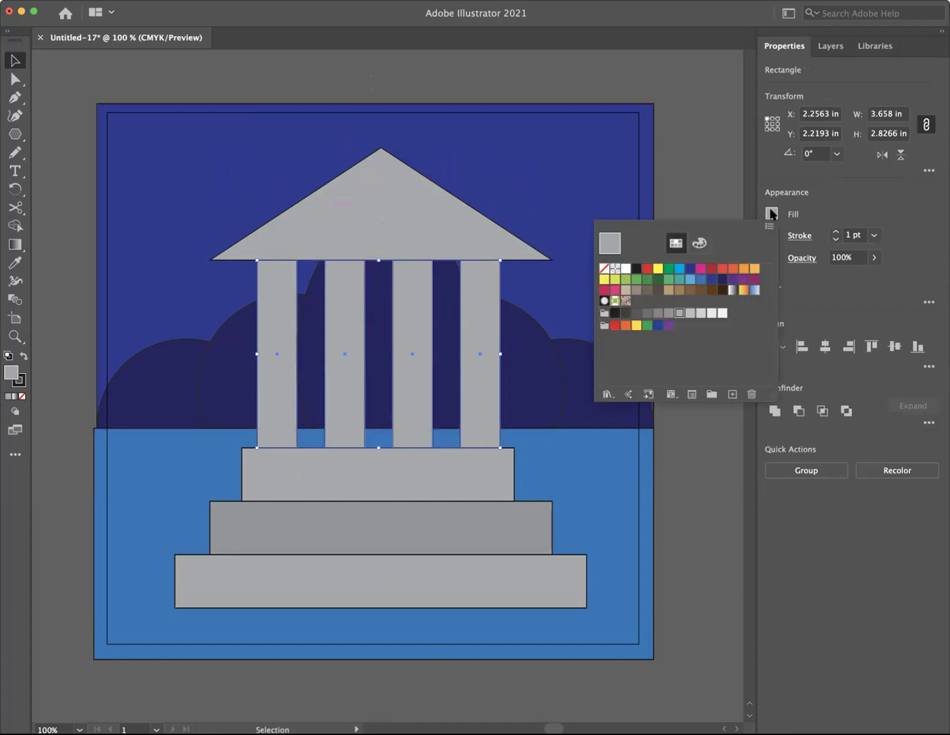
click(658, 312)
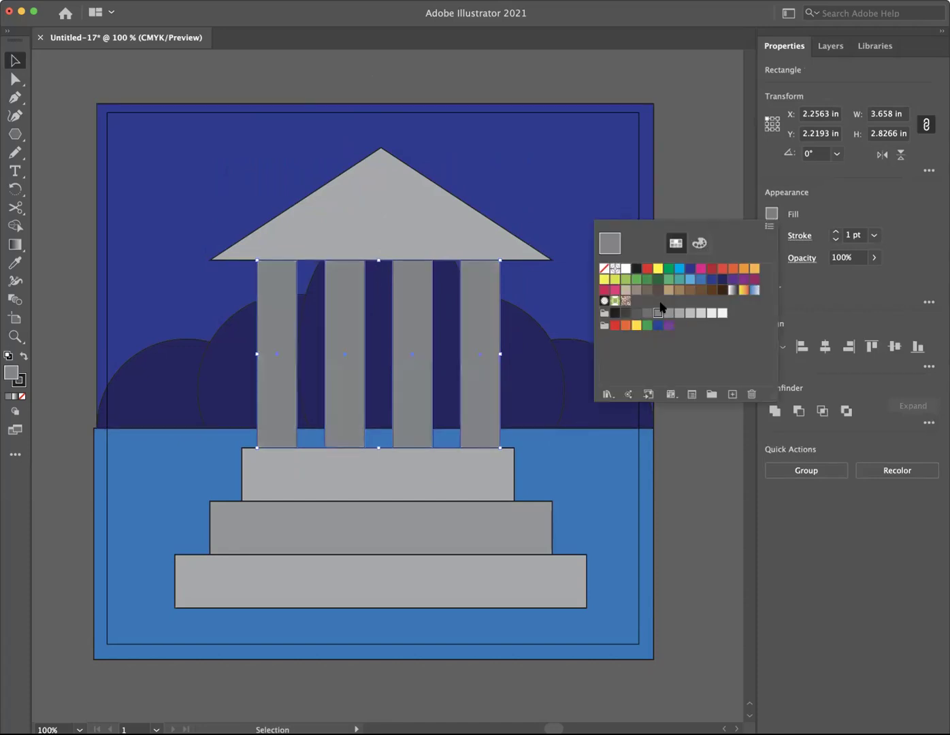
click(693, 168)
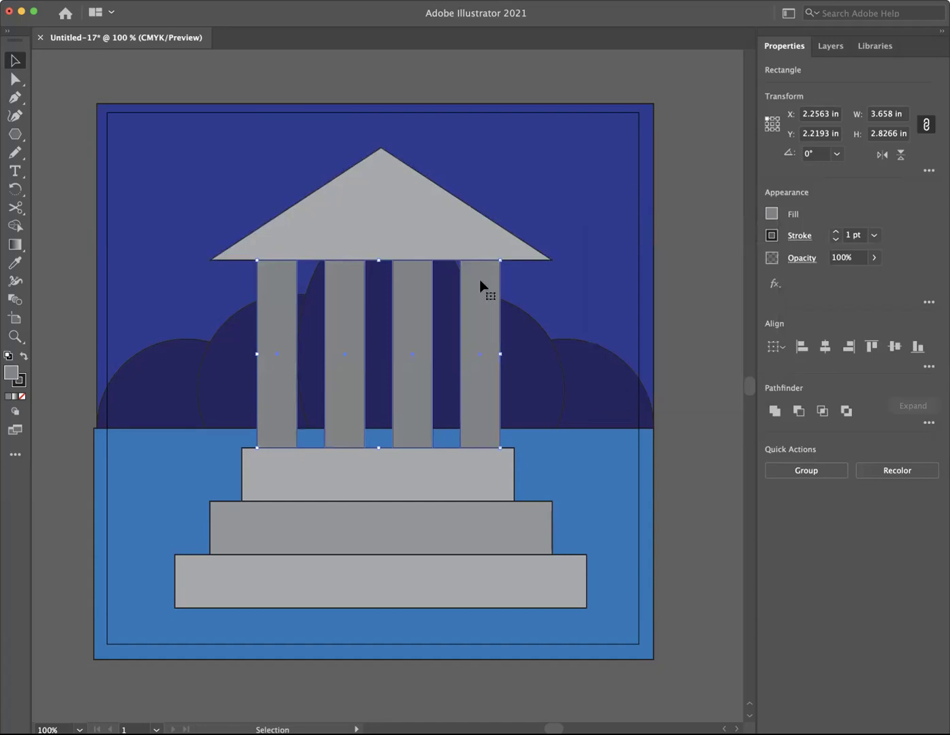
Step: Lighten the fill of the four columns by one gray swatch, matching the middle step
key(a)
key(v)
click(772, 214)
click(668, 313)
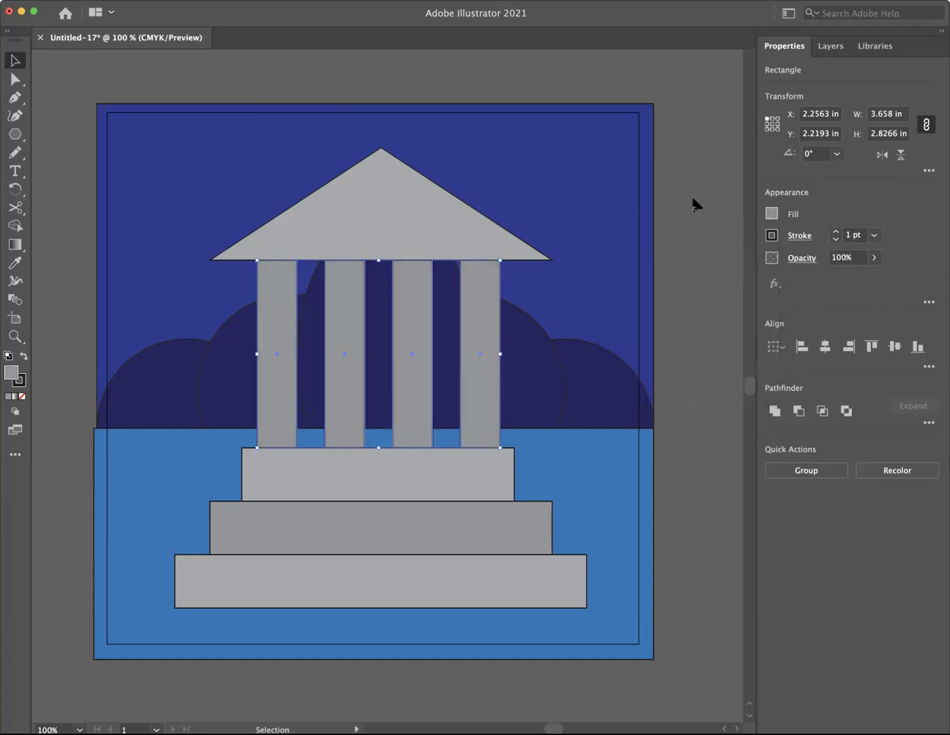
Step: Copy the roof triangle and paste the duplicate directly in front of it
click(400, 214)
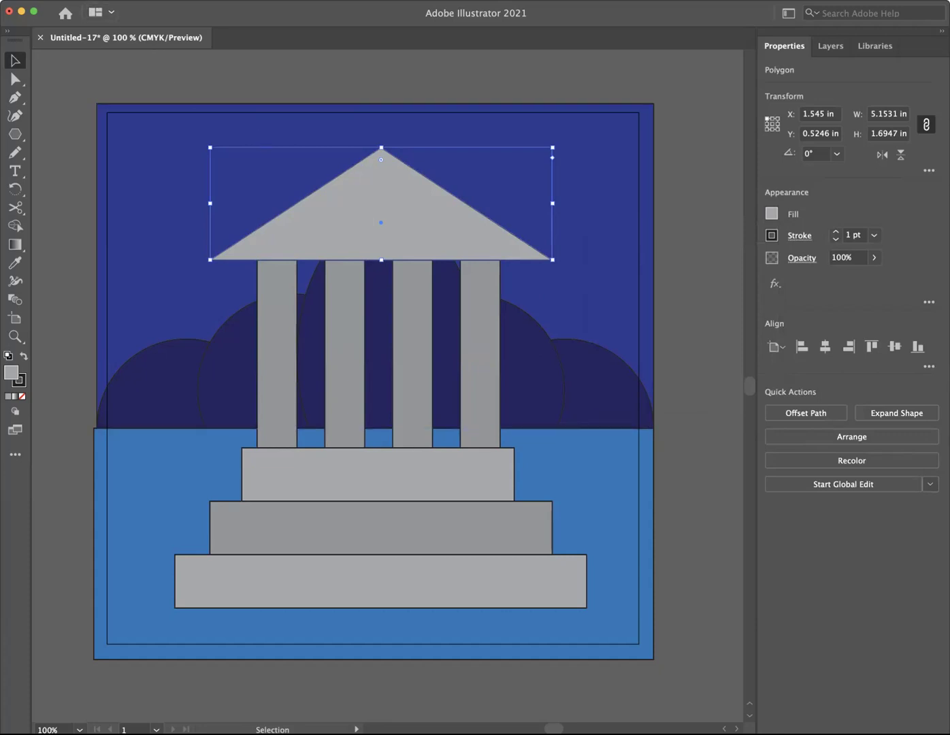
click(92, 1)
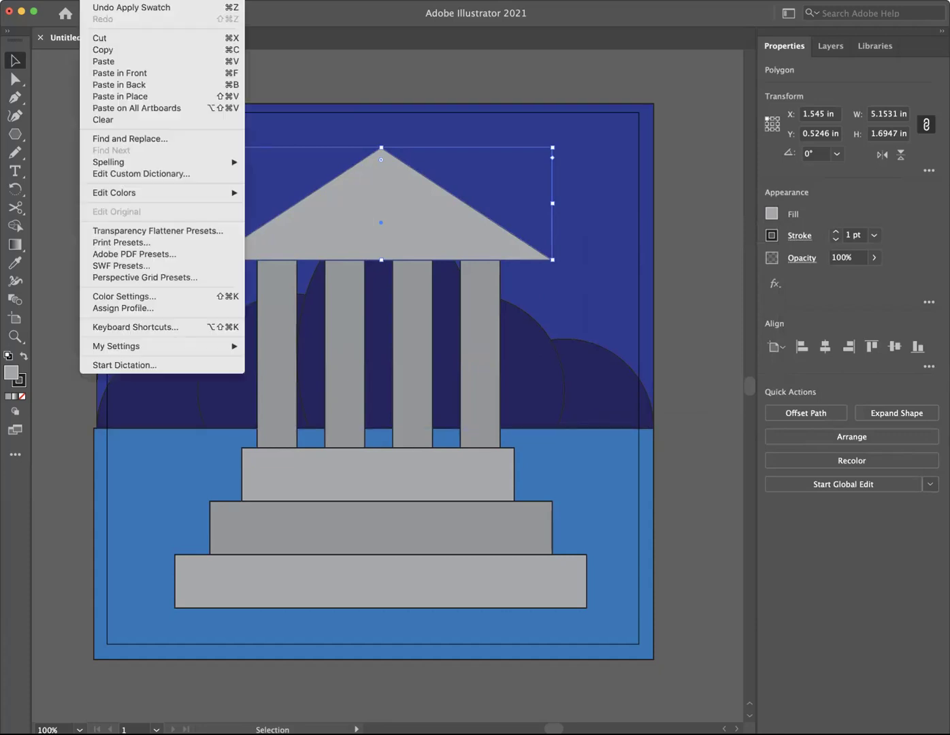
click(100, 49)
click(92, 1)
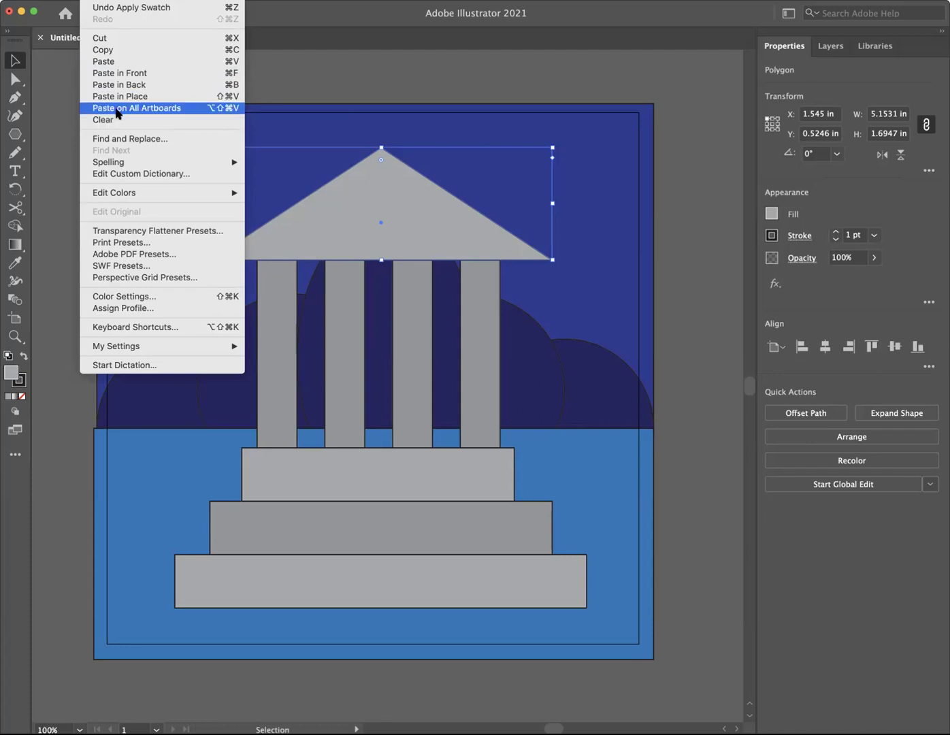
click(121, 72)
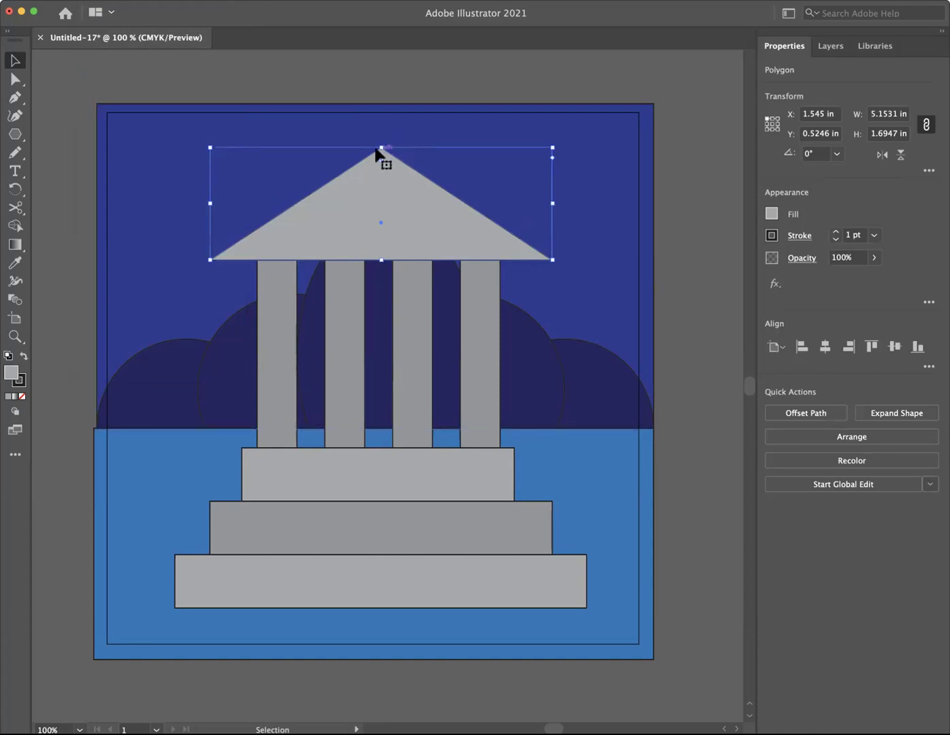
Step: Fill the duplicate roof triangle with the next darker gray swatch, matching the columns
key(super)
scroll(379, 149, left, 1)
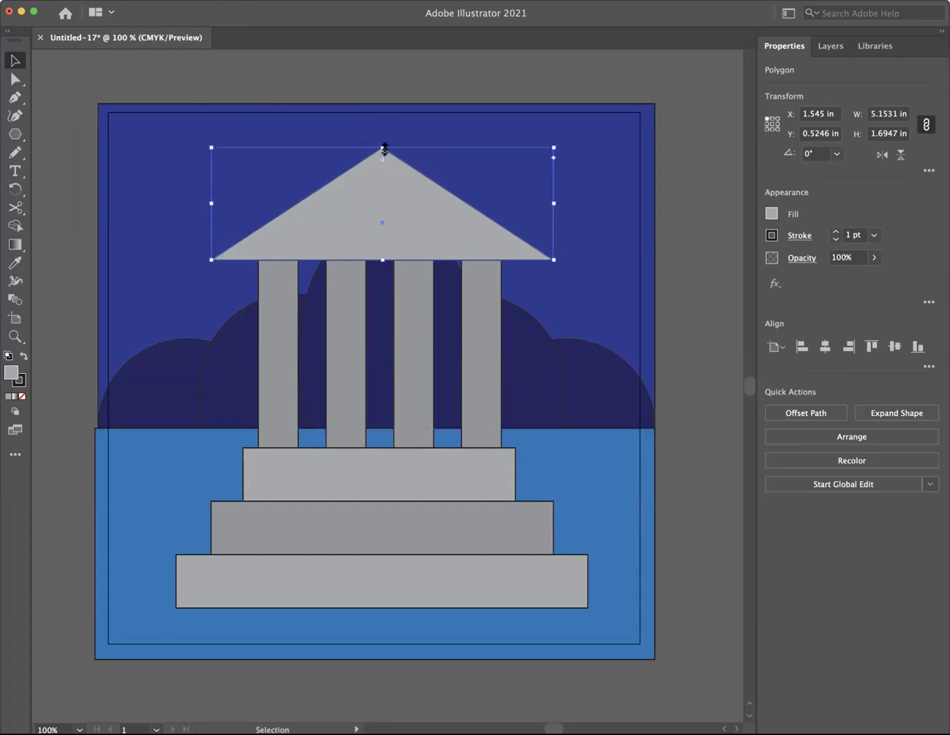
click(774, 217)
click(667, 314)
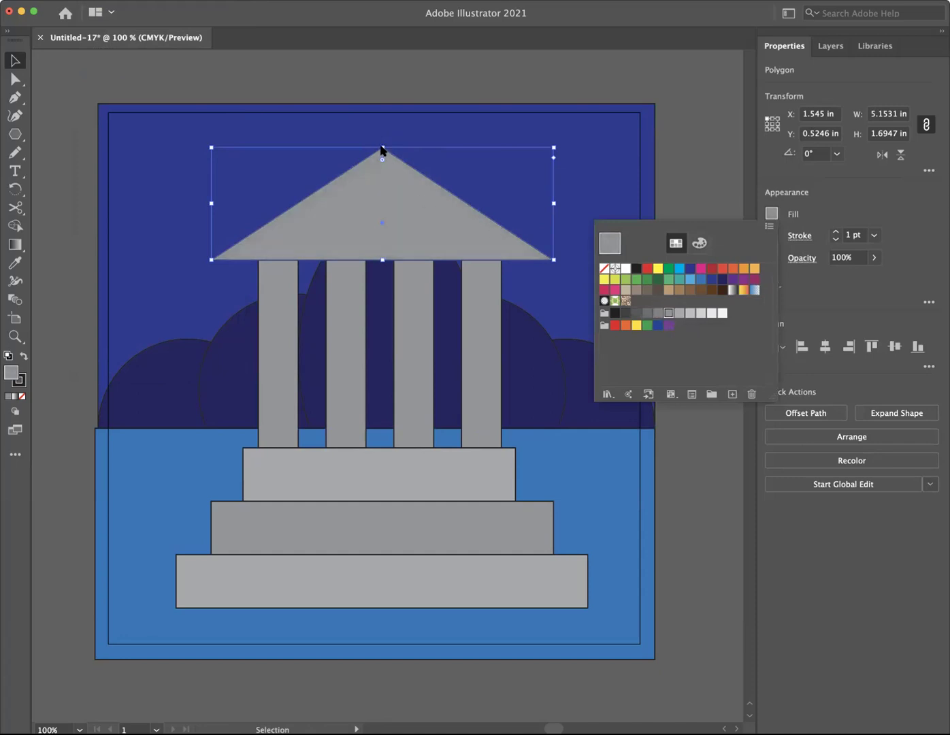
click(383, 148)
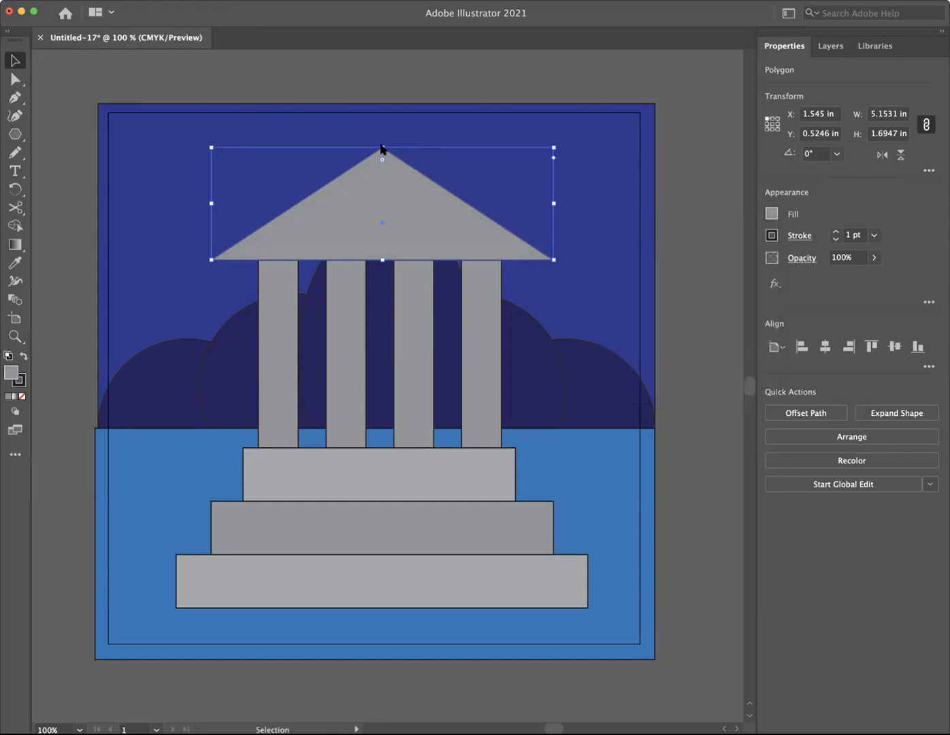
Step: Scale the darker triangle down to about 3.08 by 1.01 in, center it inside the roof, and deselect it
drag(382, 148, 376, 172)
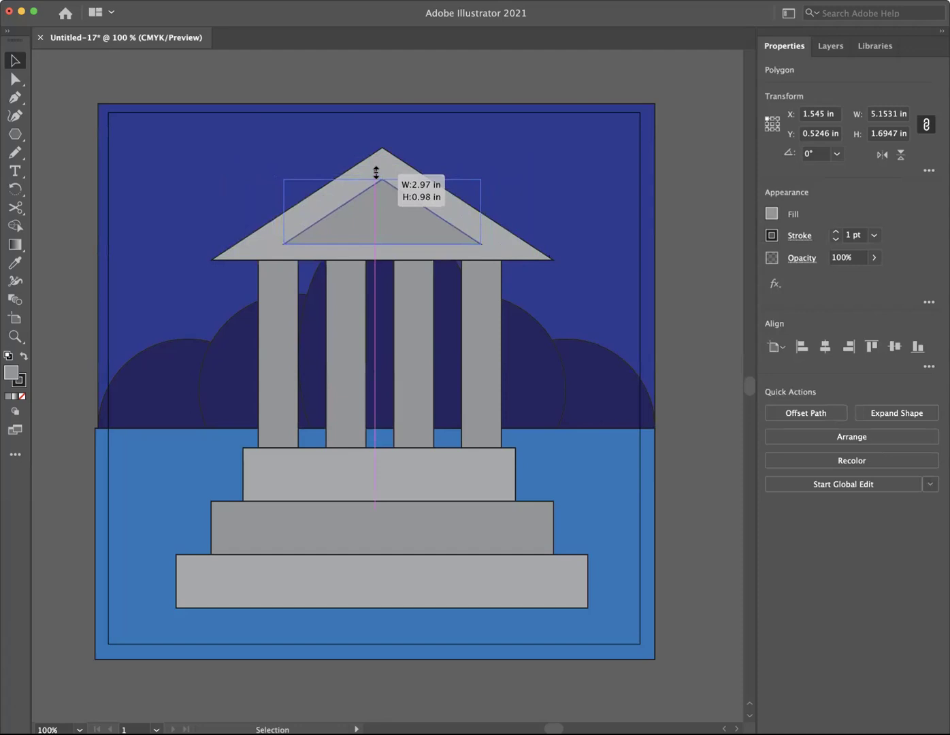
drag(376, 172, 392, 197)
scroll(391, 194, left, 1)
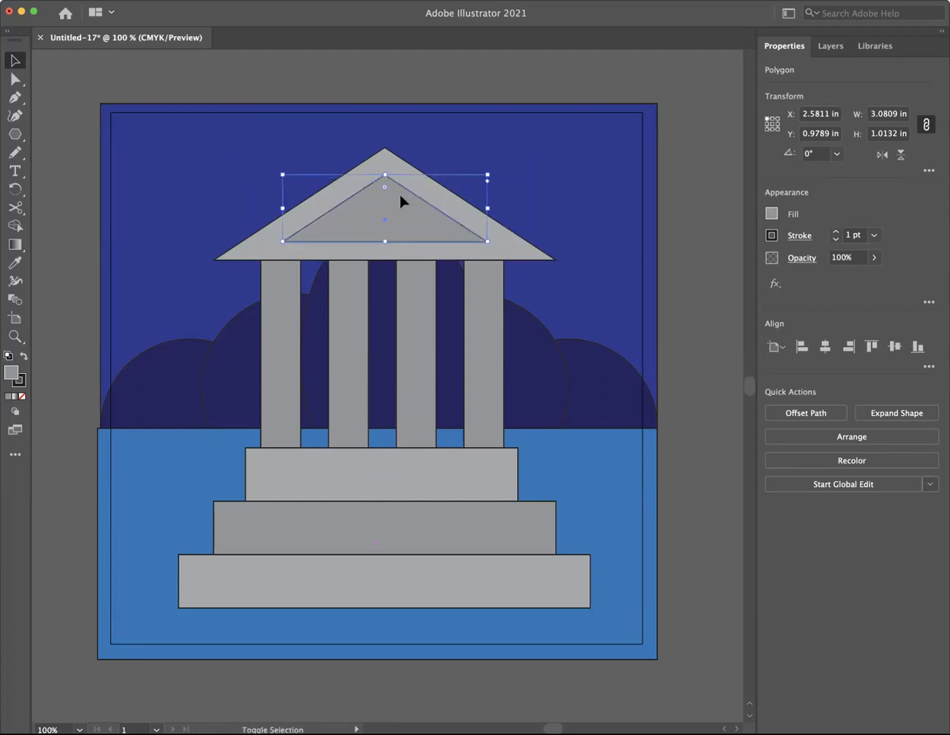
click(454, 77)
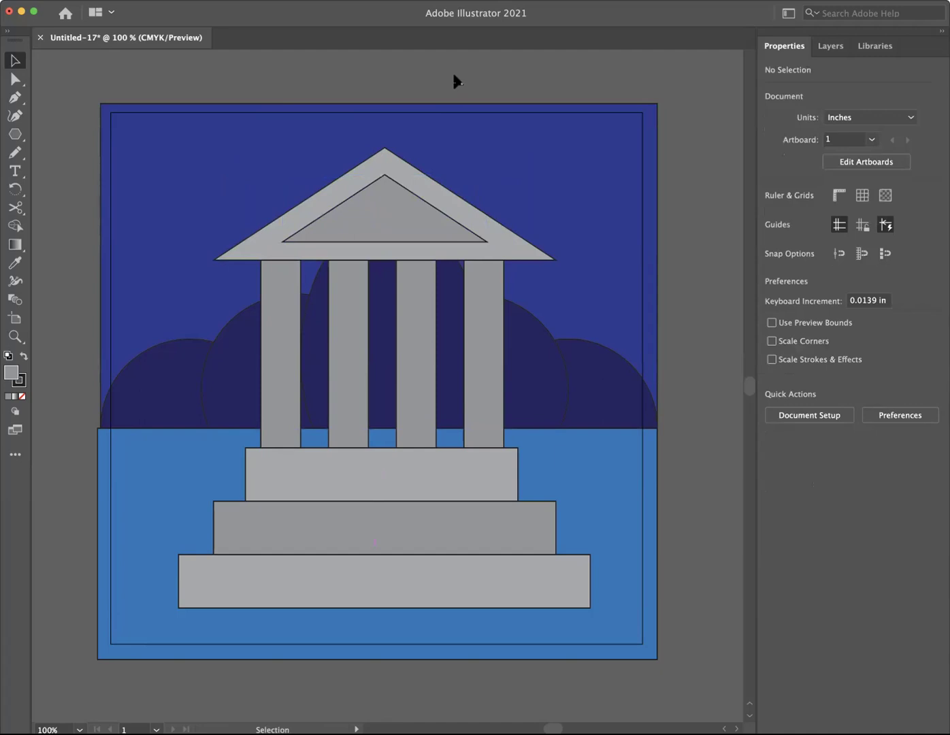
Step: Draw a circle about 1.25 in across in the sky right of the roof, and shift it slightly inward from the border
drag(15, 134, 53, 155)
drag(549, 133, 633, 217)
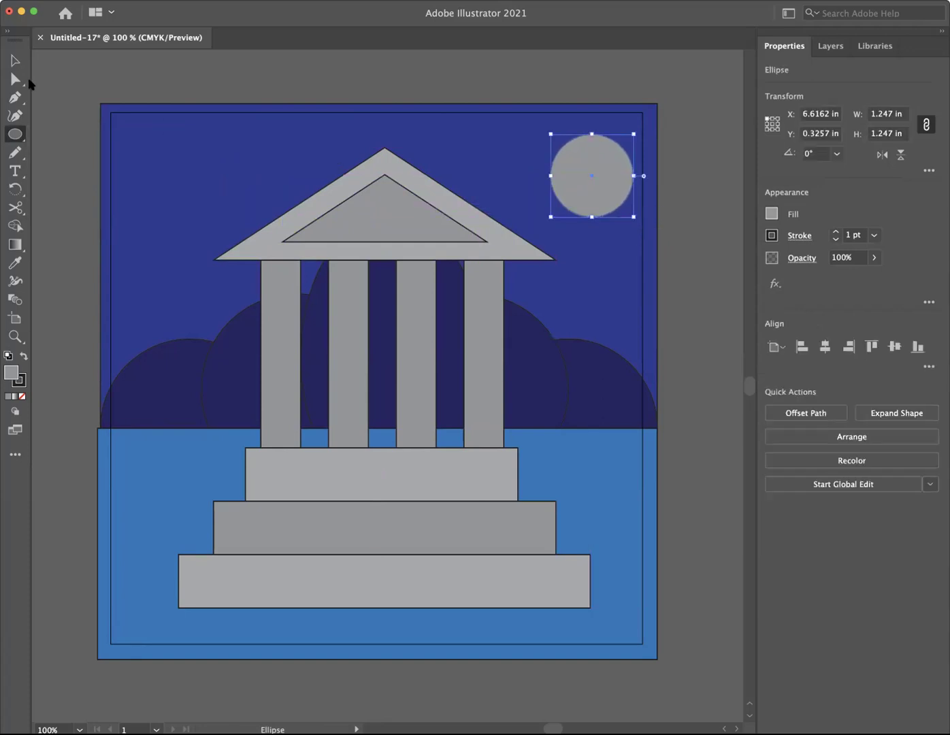
click(15, 61)
drag(601, 161, 586, 160)
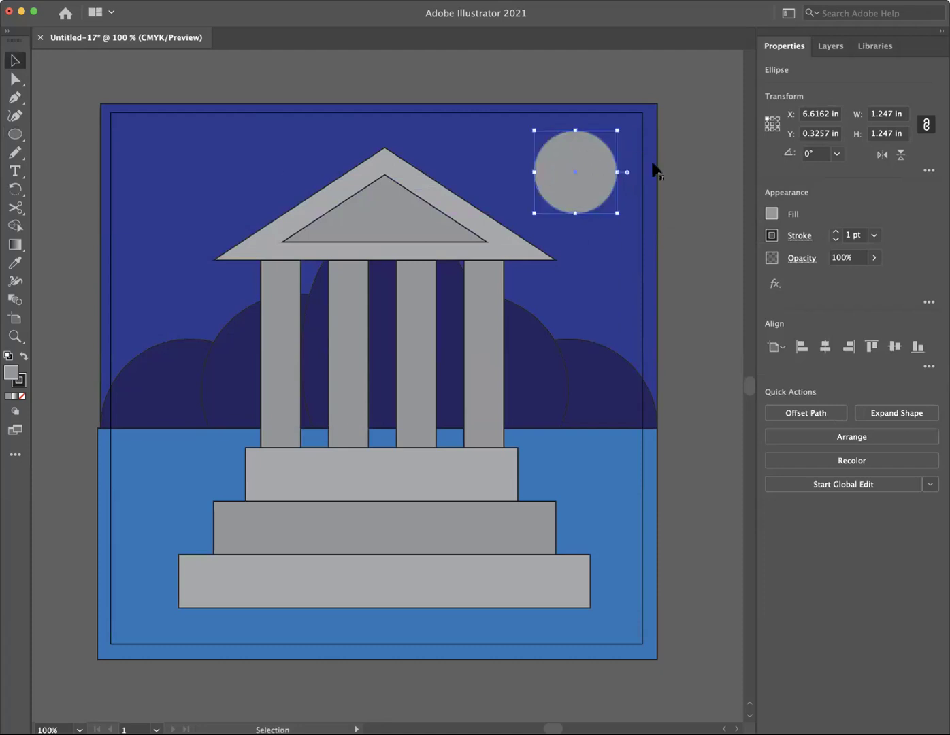
Step: Fill the sky circle with the light orange swatch
click(772, 215)
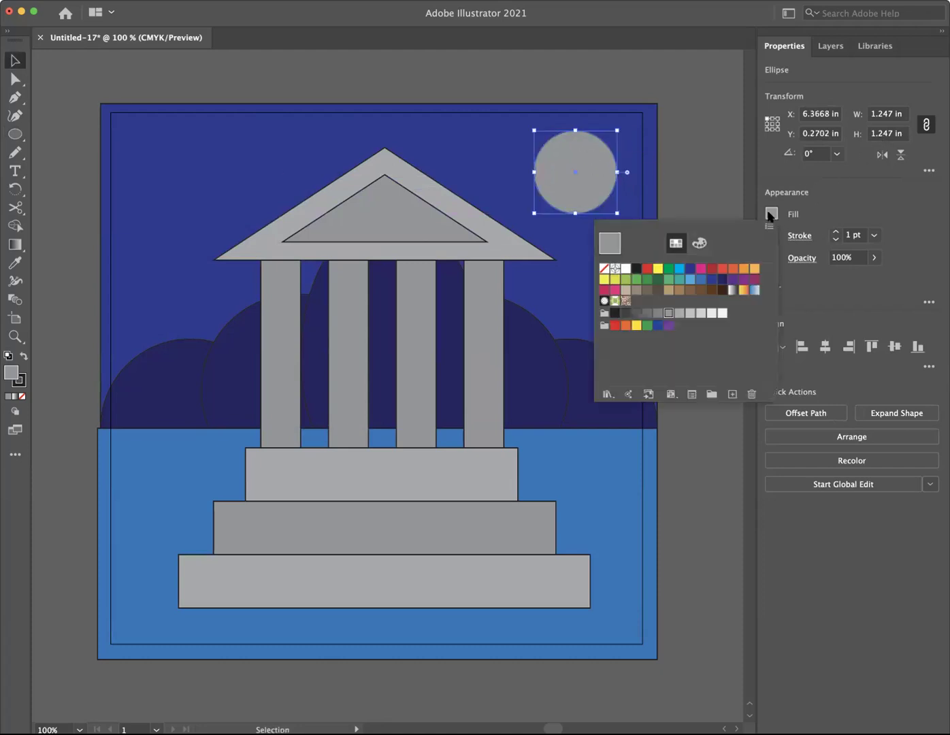
click(754, 269)
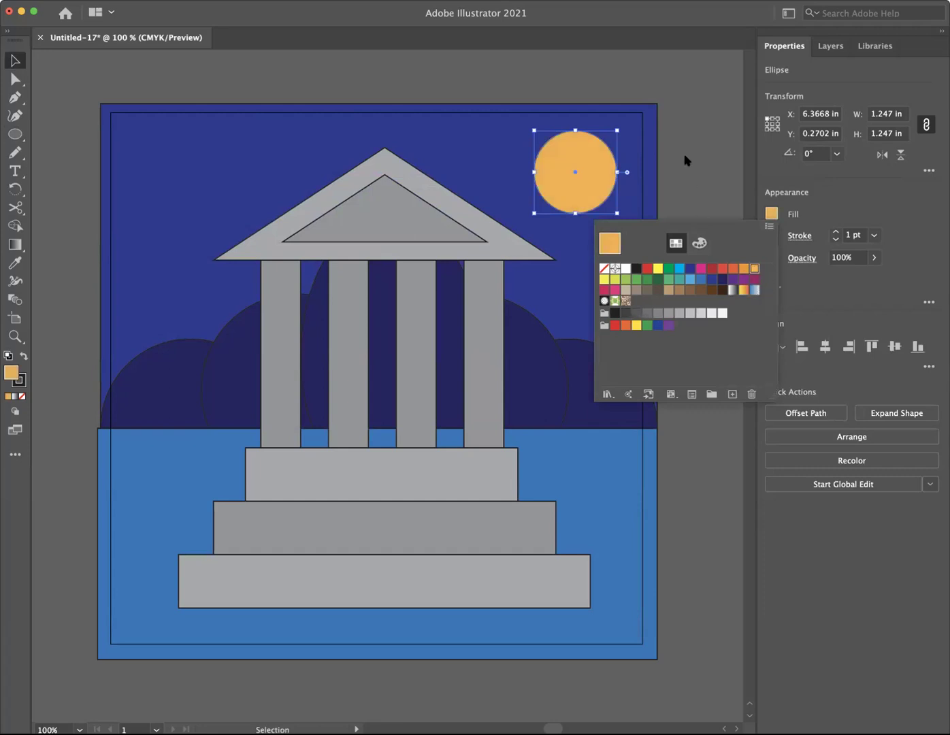
key(Escape)
Step: Duplicate the orange circle offset down and to the left, and fill the copy with the sky's blue to form a crescent moon
drag(593, 154, 573, 169)
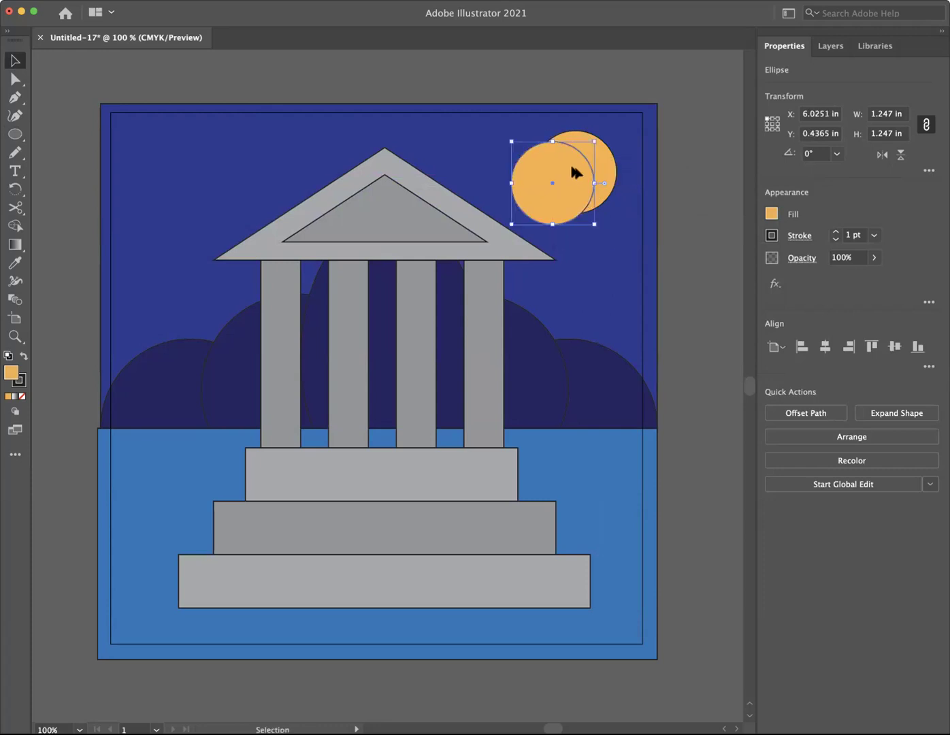
click(771, 214)
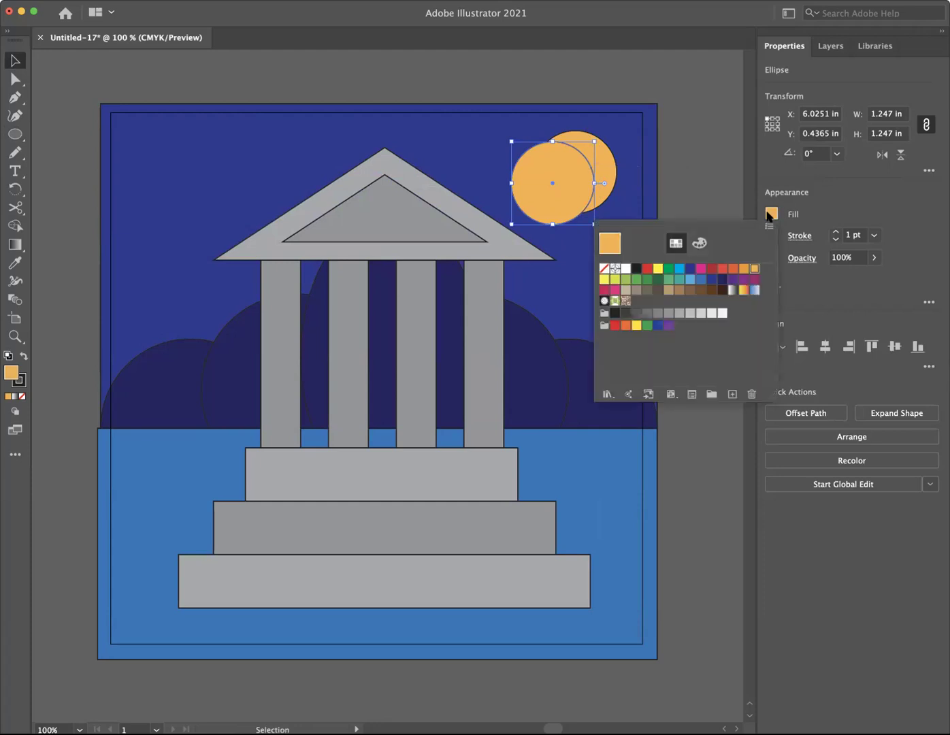
click(709, 279)
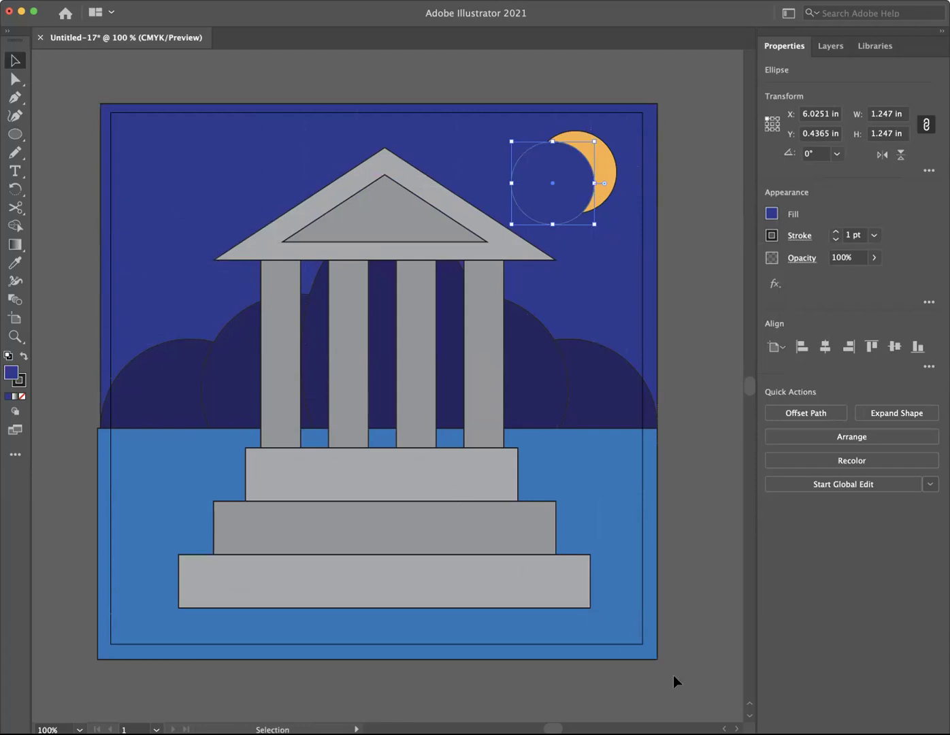
Step: Select all the artwork, set its stroke to None, and deselect it
key(super+a)
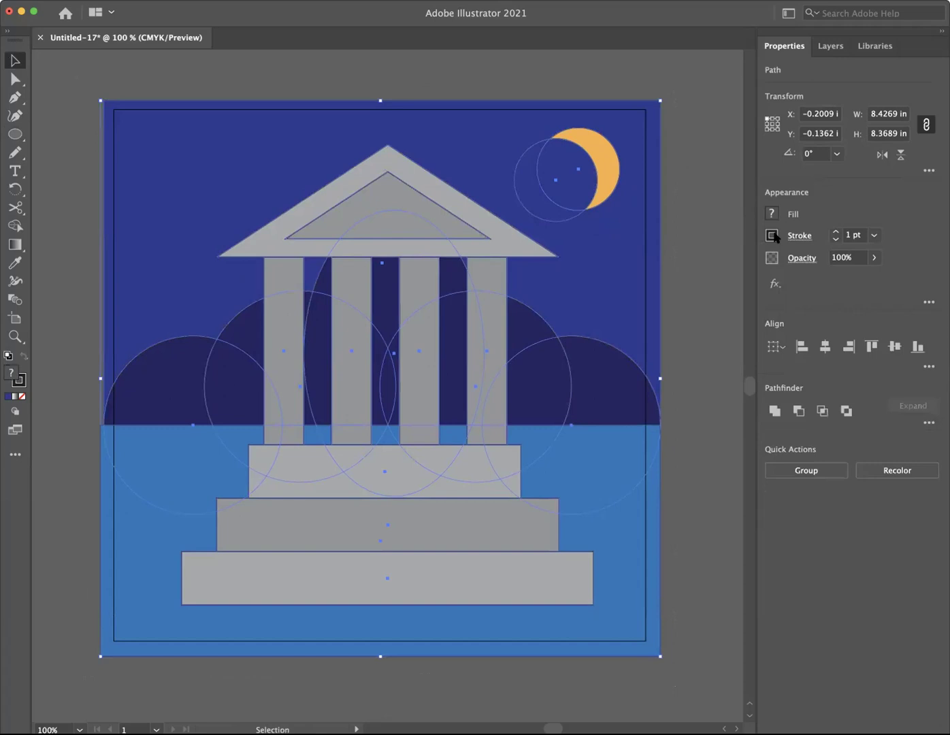
click(773, 237)
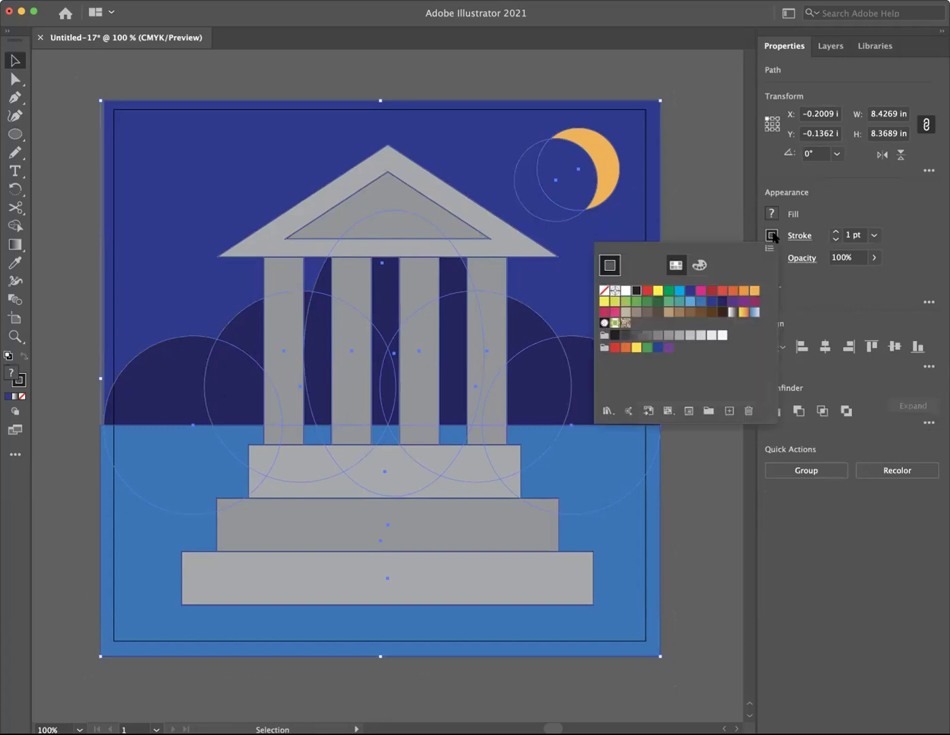
click(604, 290)
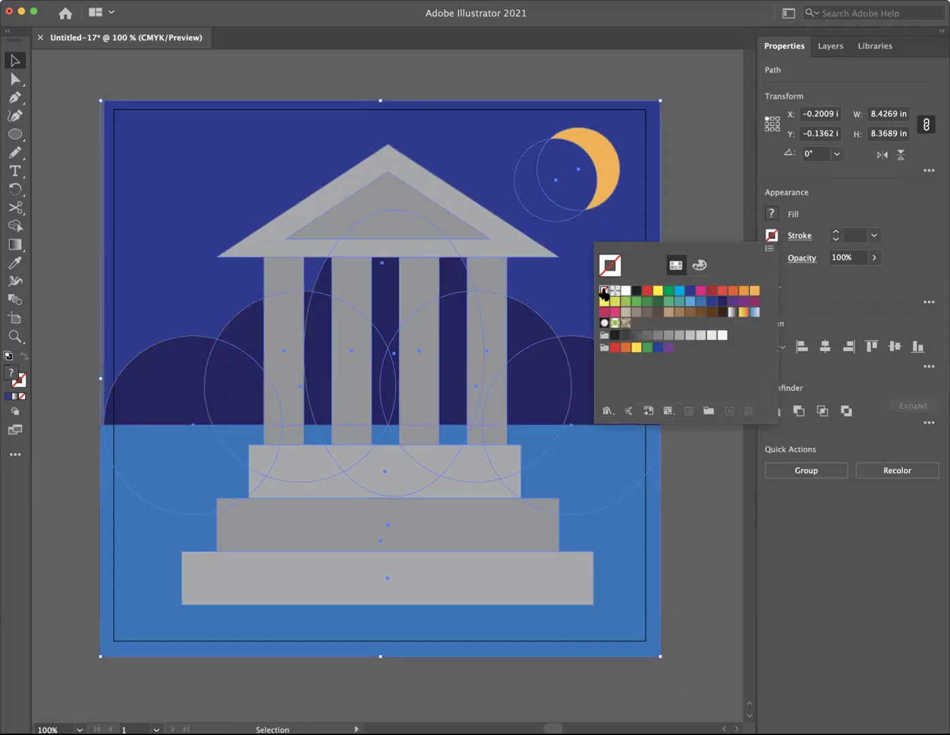
click(702, 179)
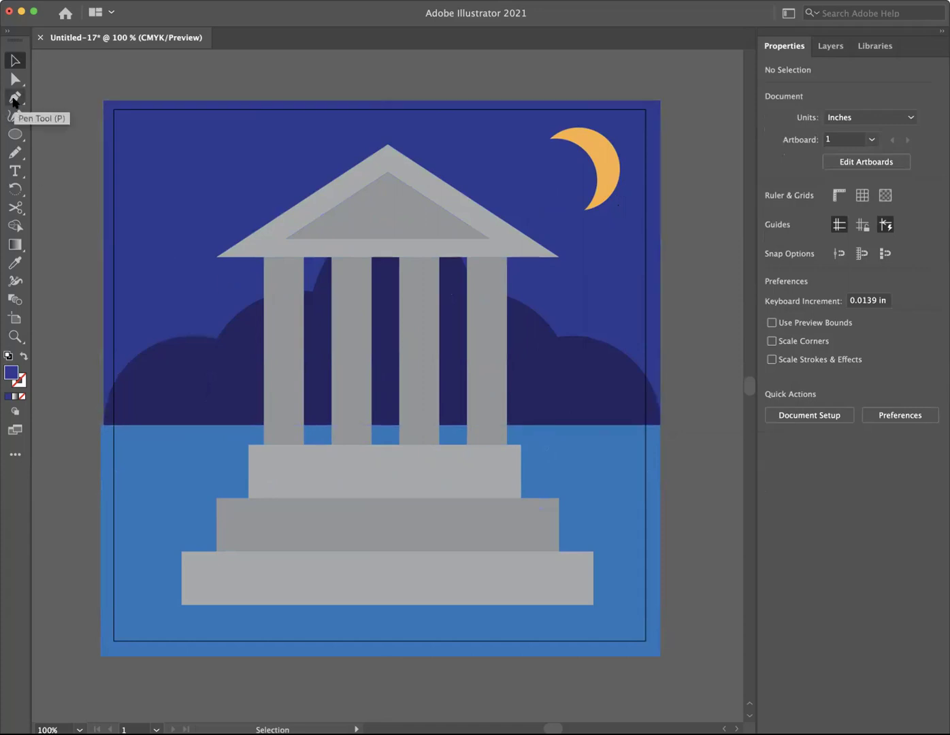
Step: Draw a rectangle about 0.60 by 0.15 in across the top of the leftmost column, directly under the roof
click(15, 134)
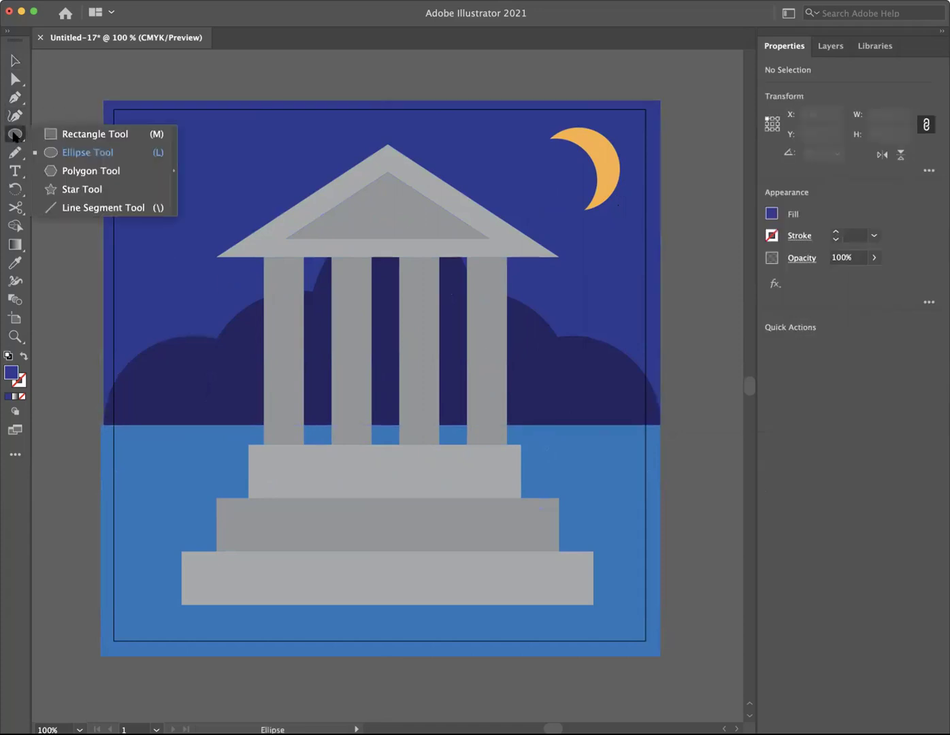
click(70, 136)
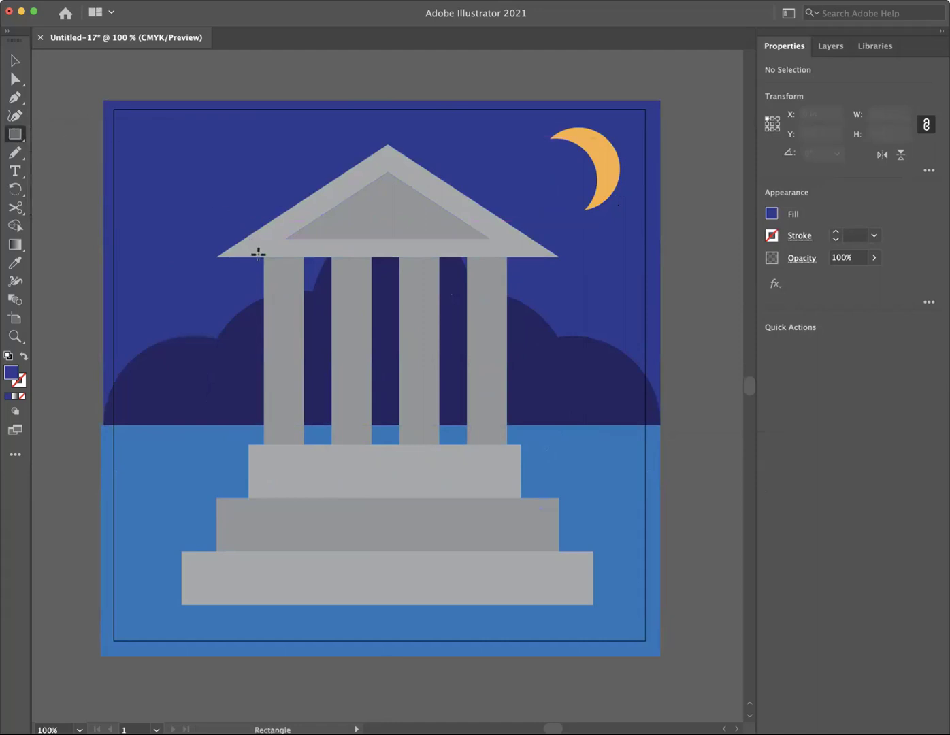
drag(263, 258, 303, 266)
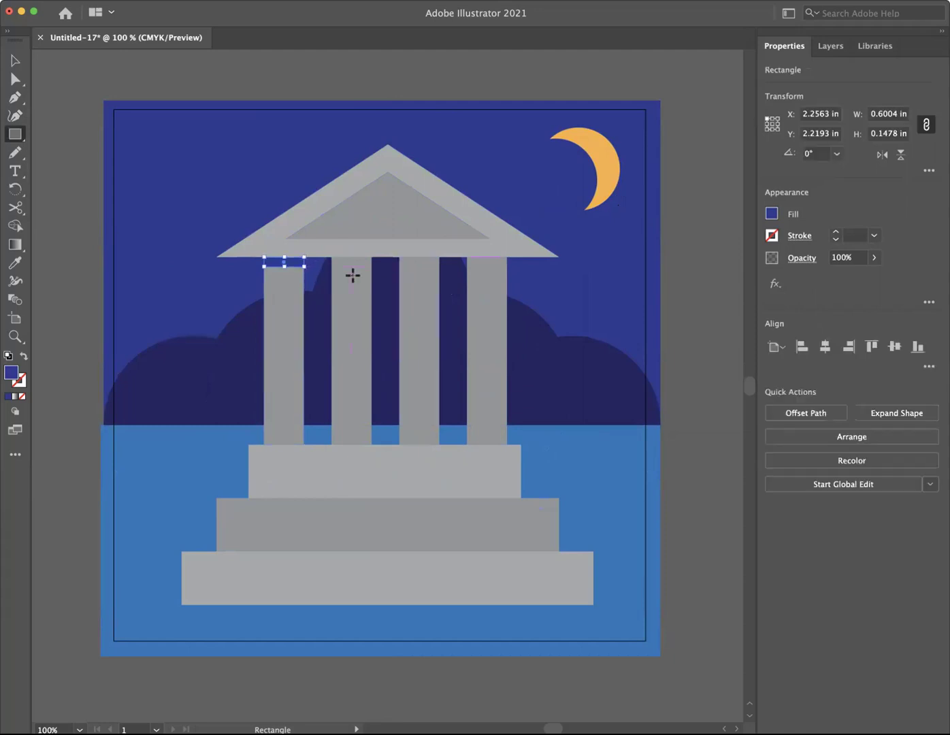
Step: Fill the small rectangle on the leftmost column with the gray swatch C=0 M=0 Y=0 K=70 and deselect it
click(772, 214)
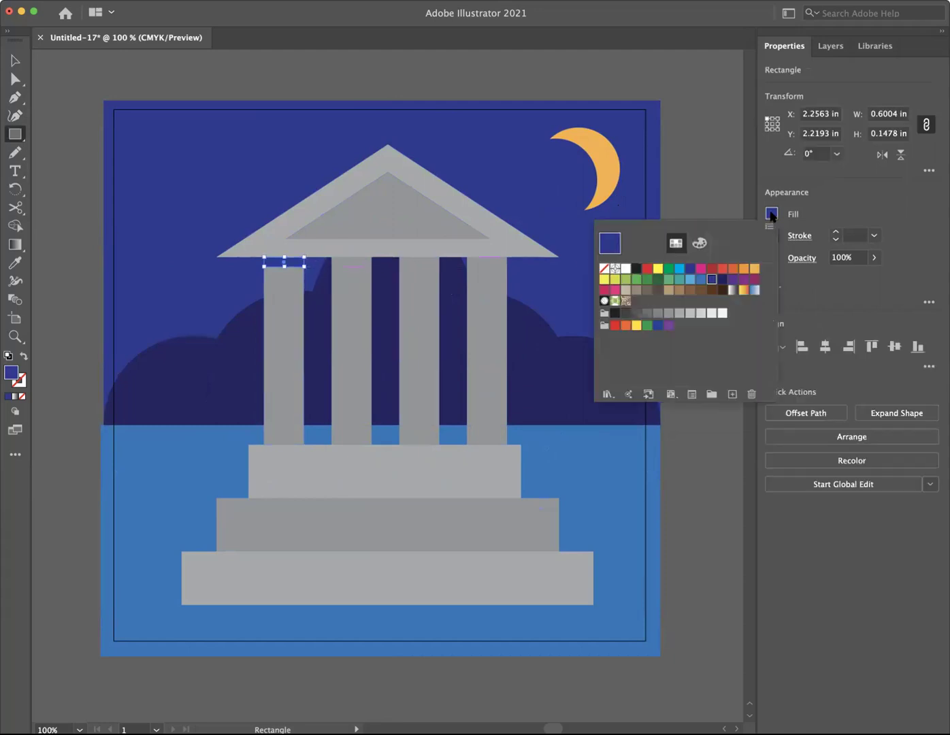
click(658, 313)
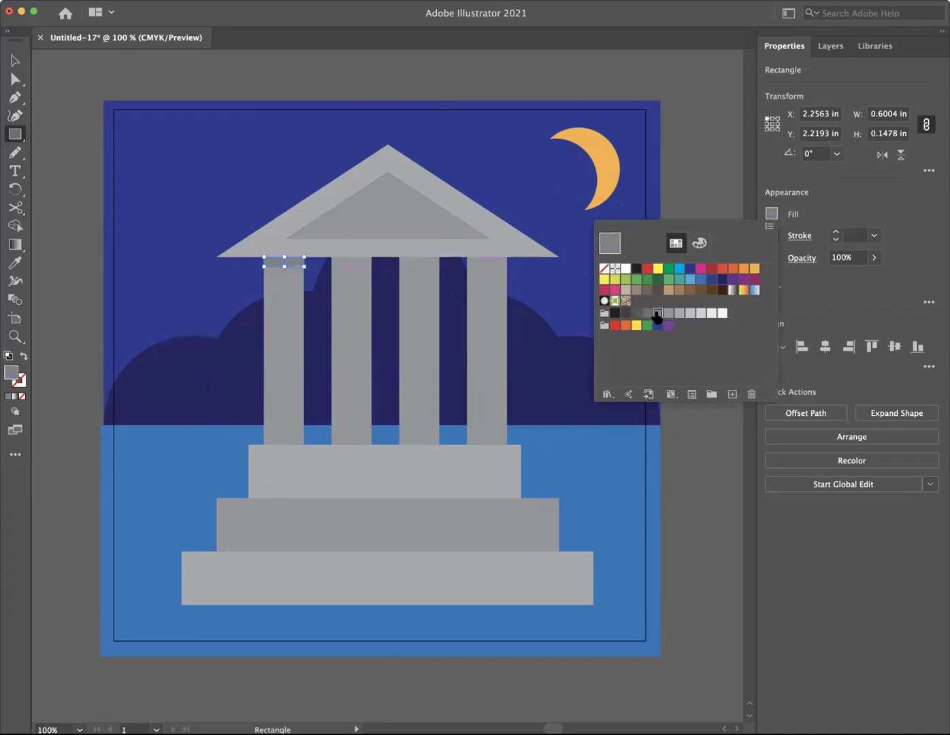
click(645, 314)
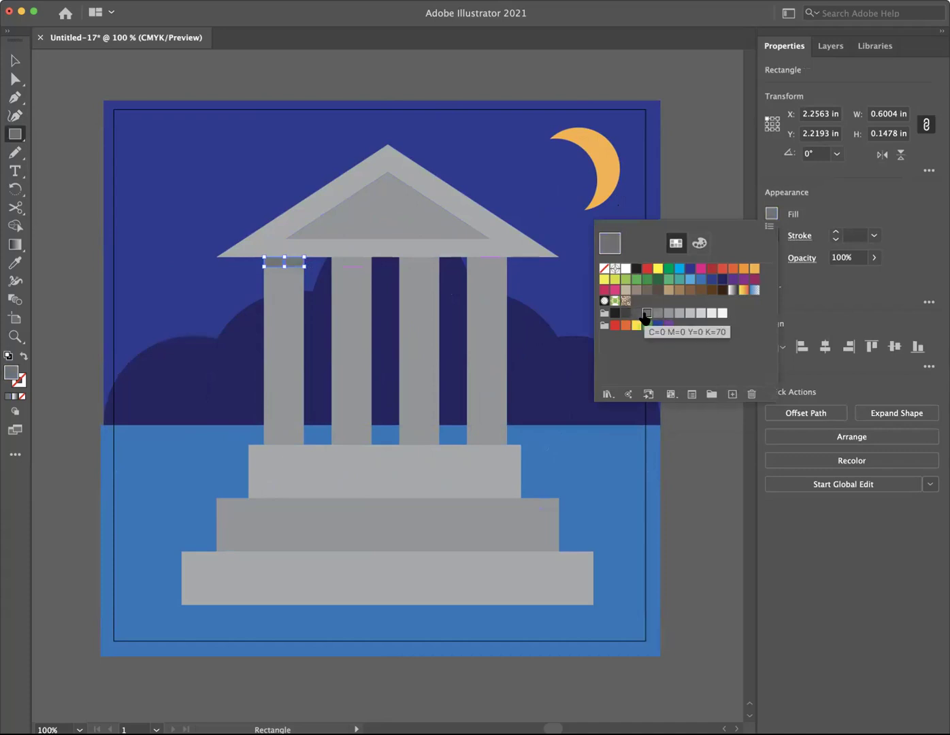
click(14, 62)
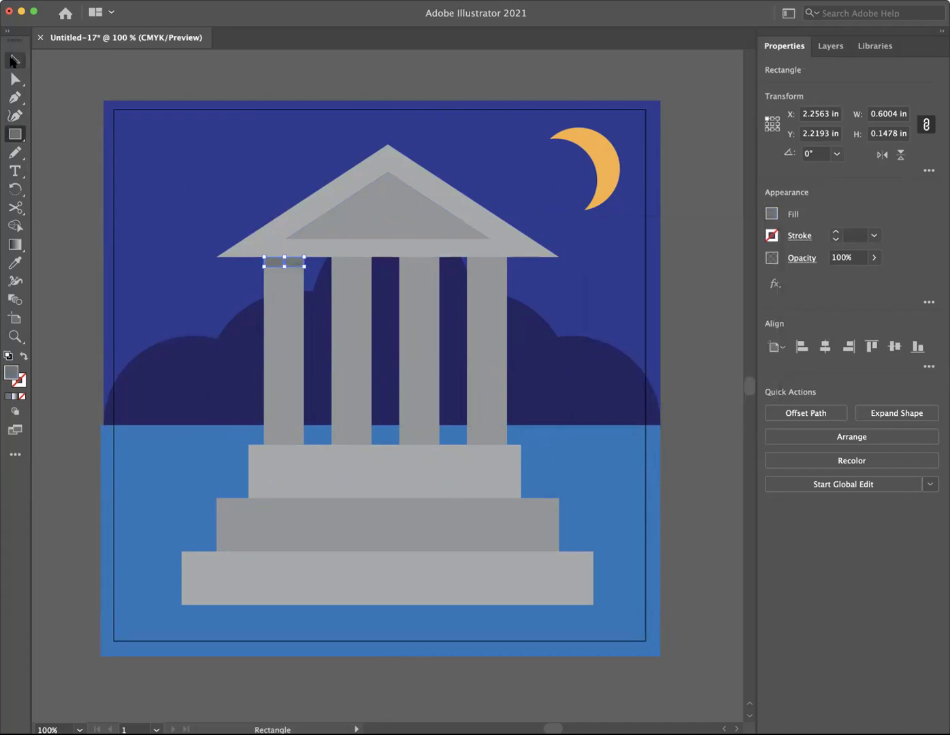
click(13, 61)
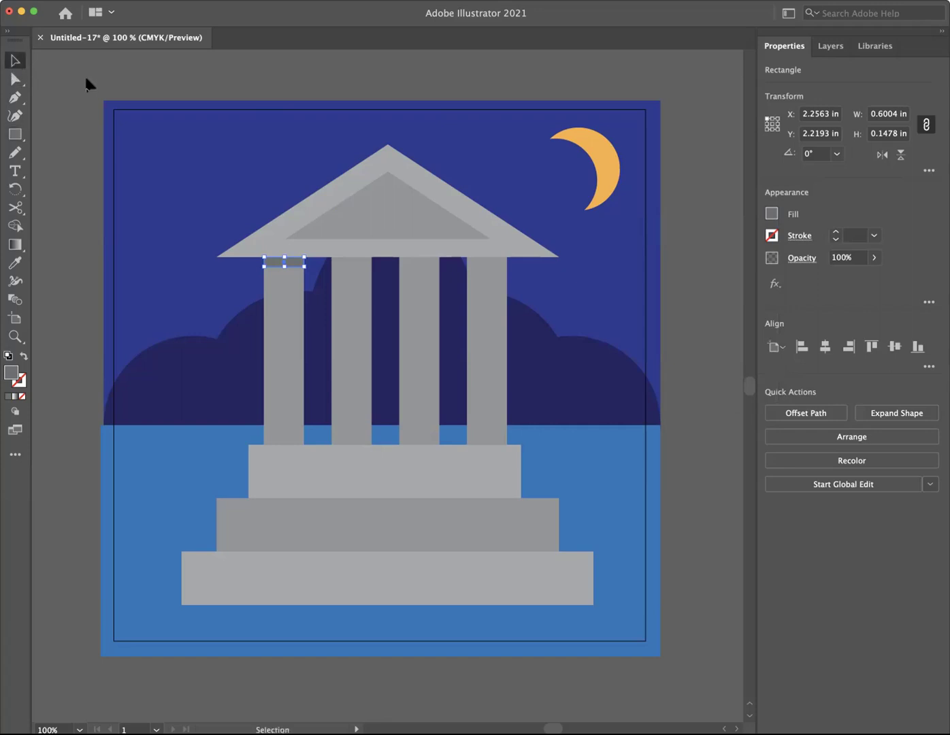
click(86, 84)
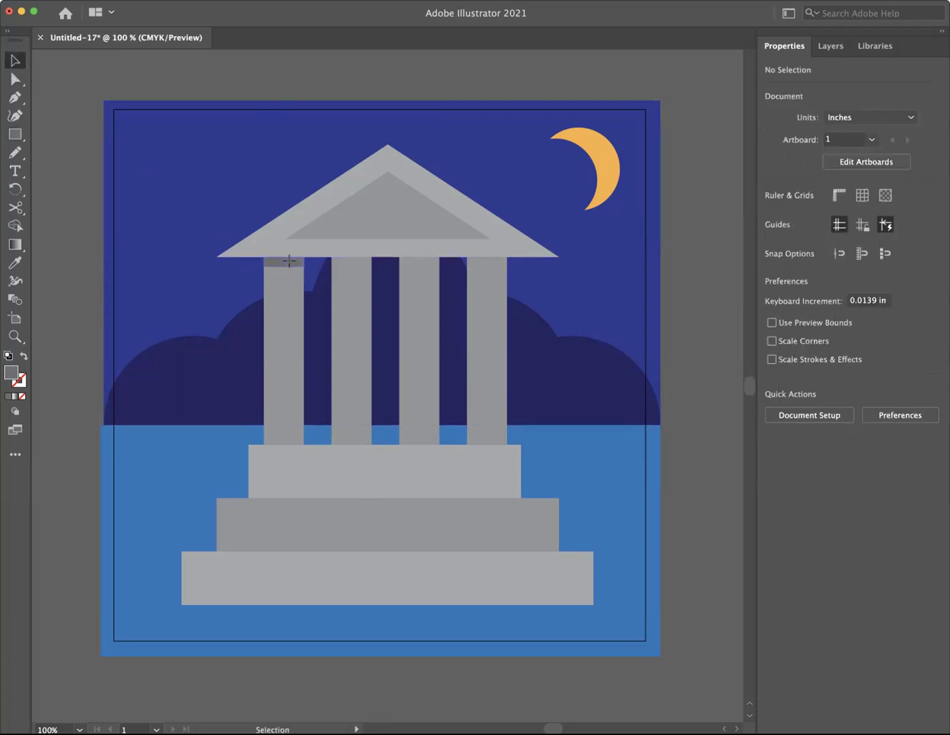
Step: Duplicate the dark gray strip onto the tops of the other three columns, aligned under the roof, and deselect
drag(289, 260, 504, 270)
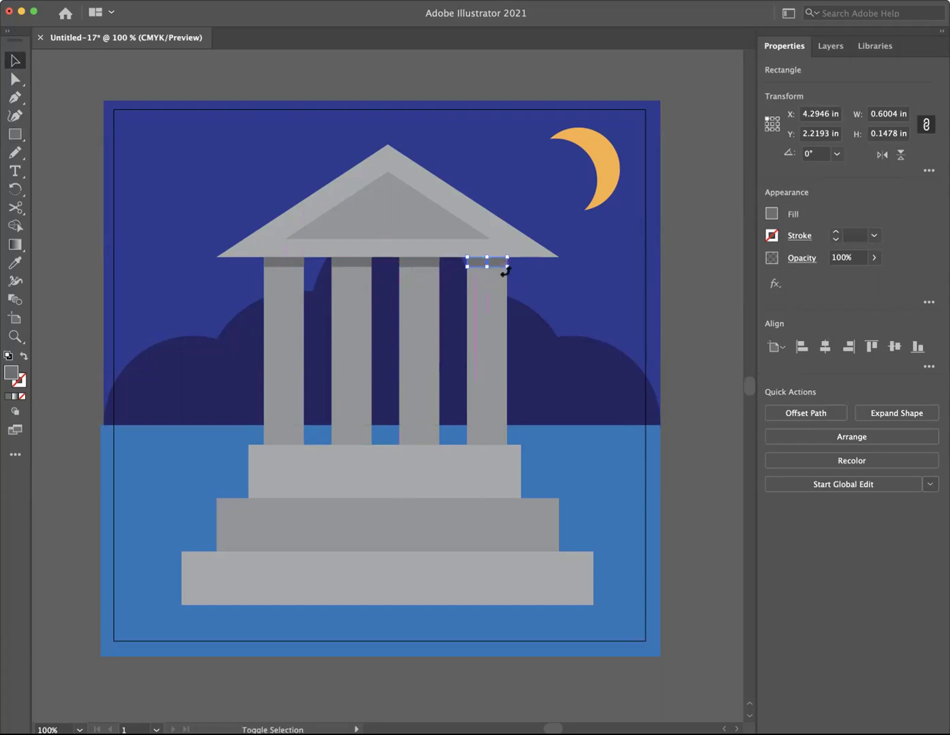
click(680, 279)
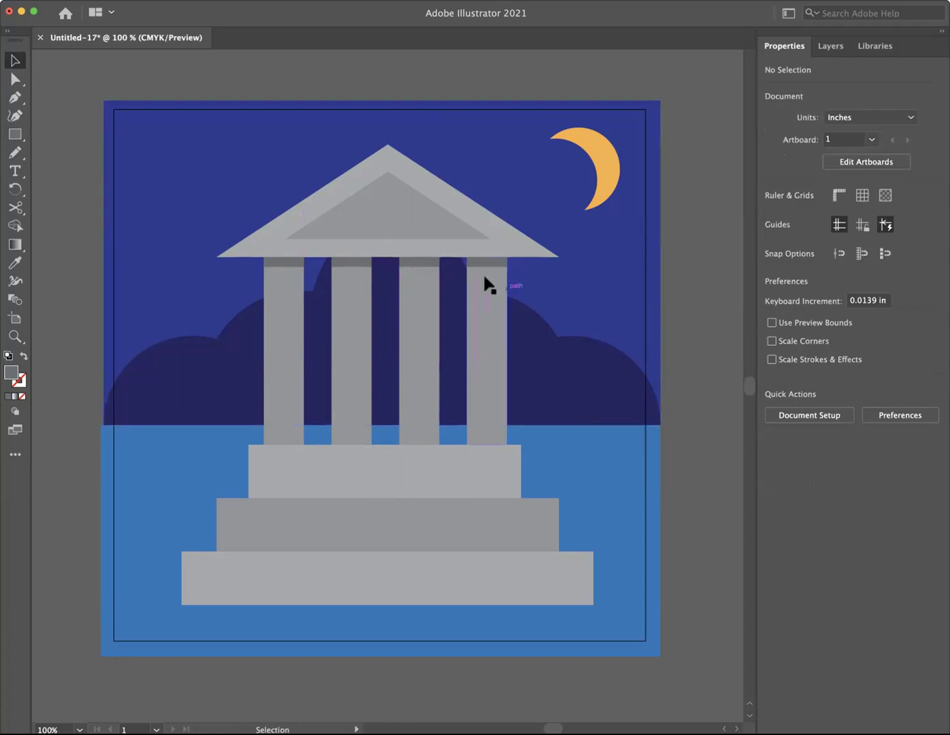
Step: Copy the inner roof triangle and paste the duplicate directly in front of it
click(387, 202)
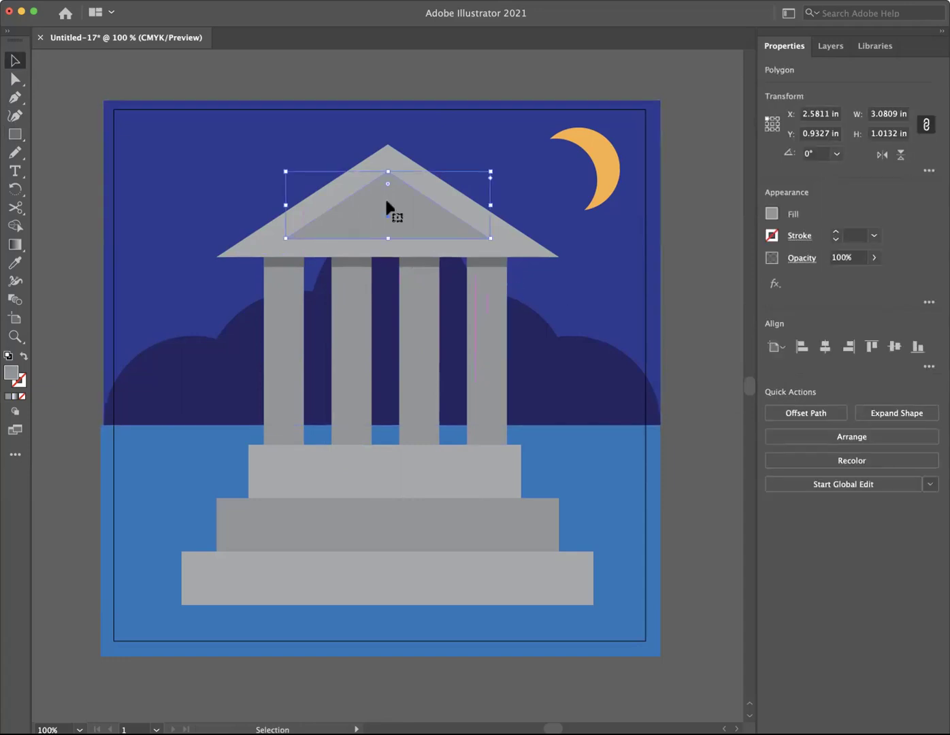
click(96, 3)
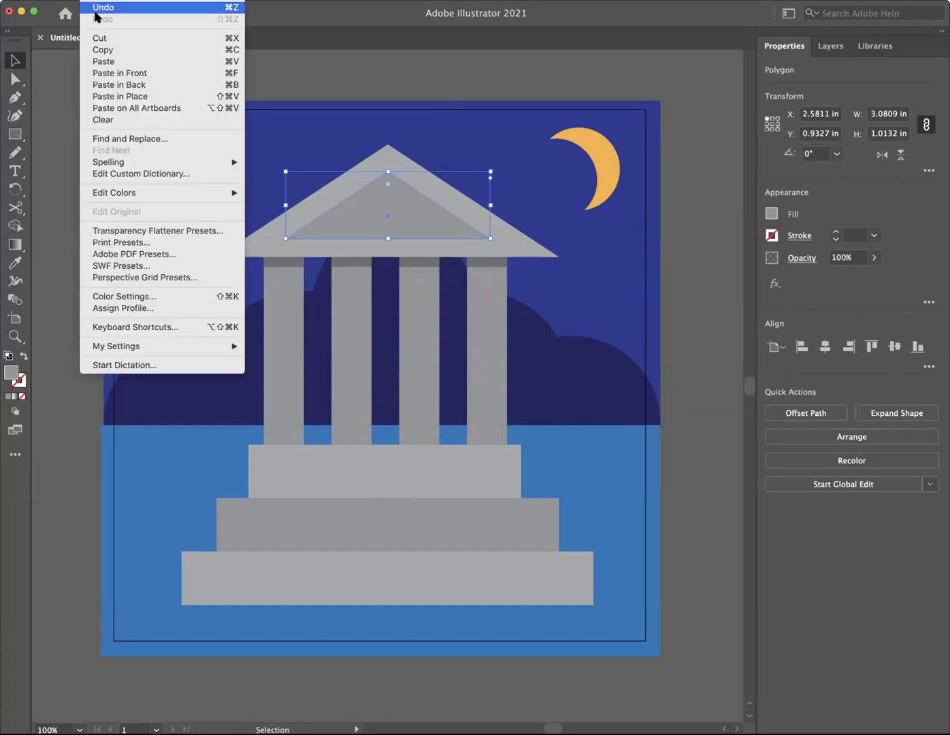
click(102, 75)
click(98, 2)
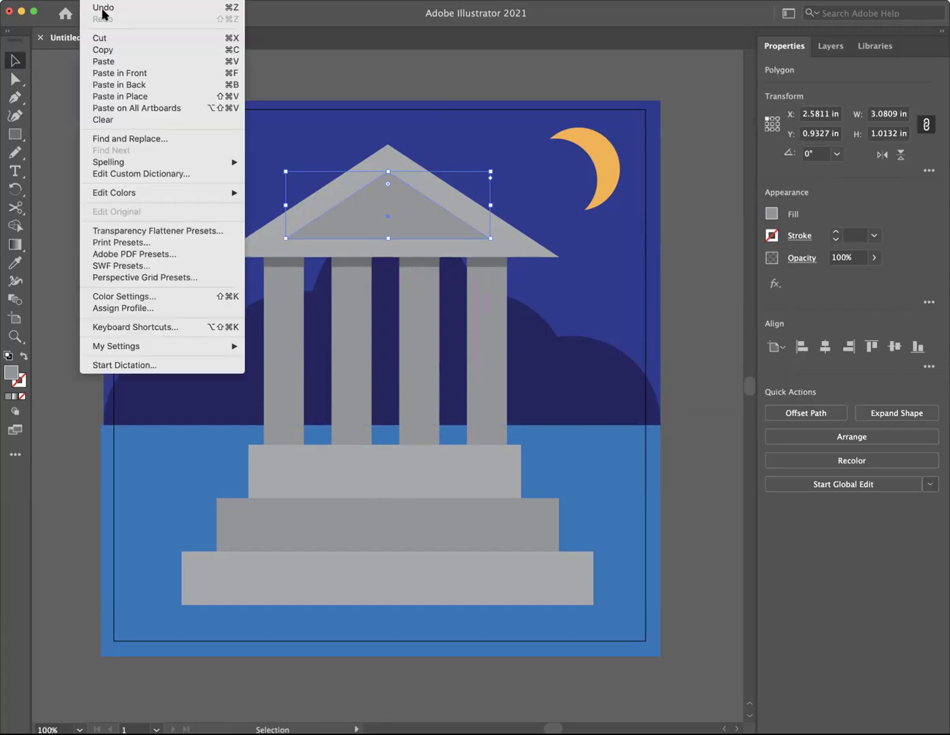
click(133, 70)
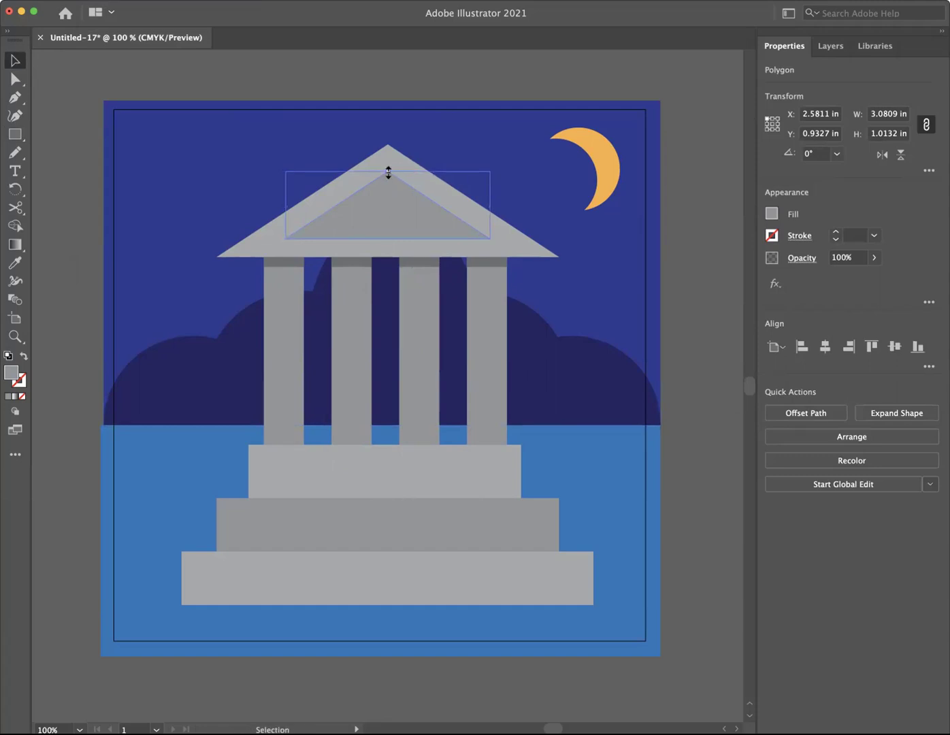
Step: Scale the front inner triangle down to about 2.69 by 0.89 in, keeping it centered on the same base line, and deselect it
drag(389, 172, 385, 178)
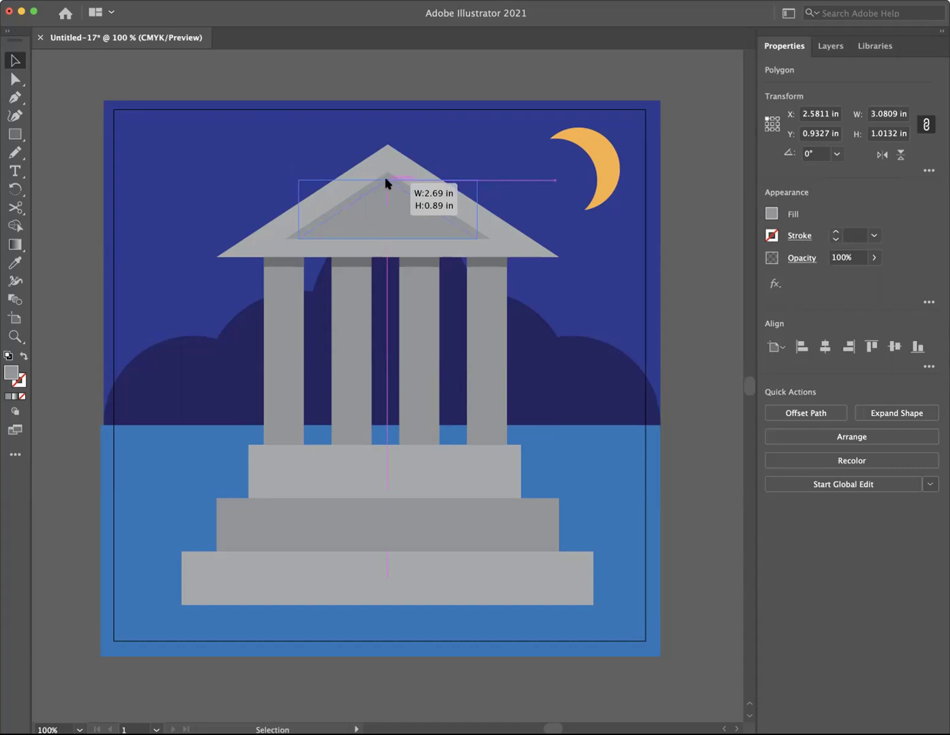
drag(385, 177, 386, 180)
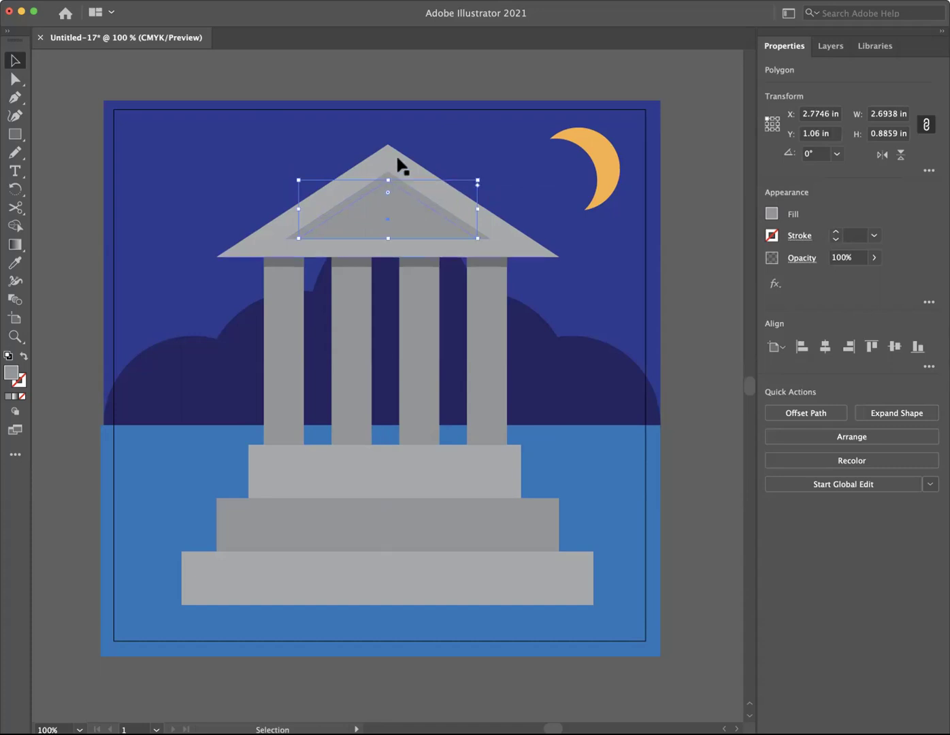
click(412, 82)
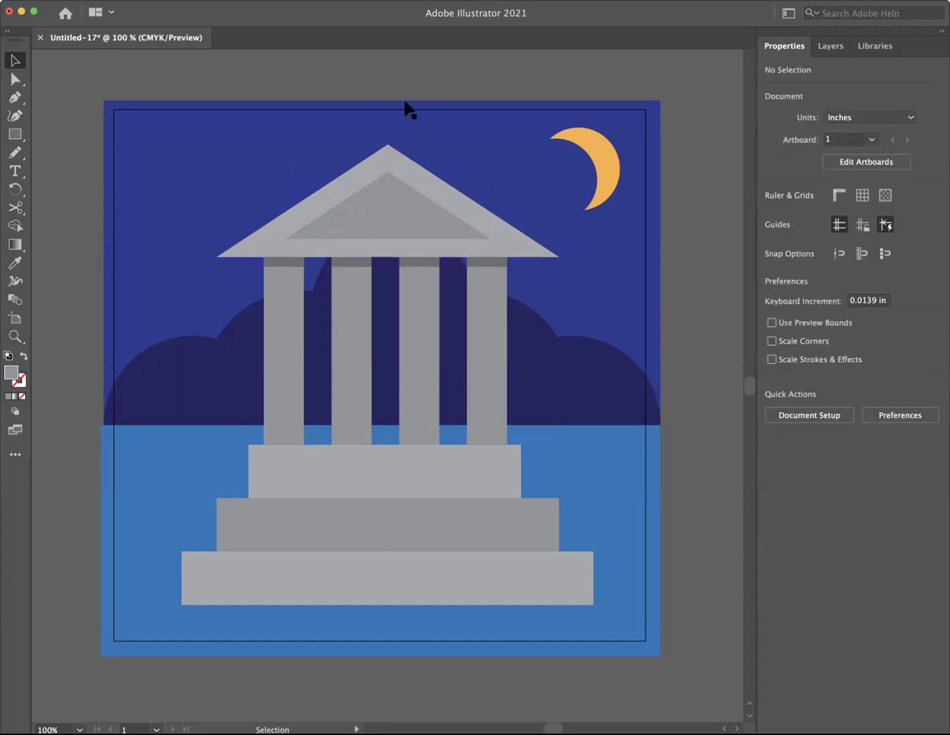
Step: Fill the larger inner roof triangle with the same dark gray as the column-top strips and deselect it
click(412, 194)
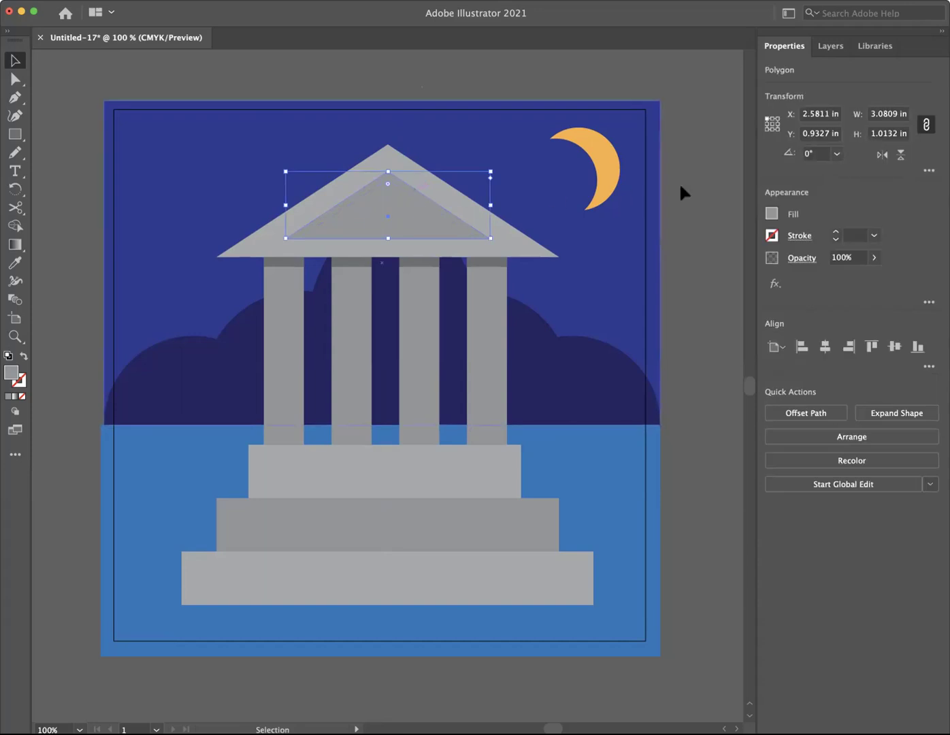
click(772, 214)
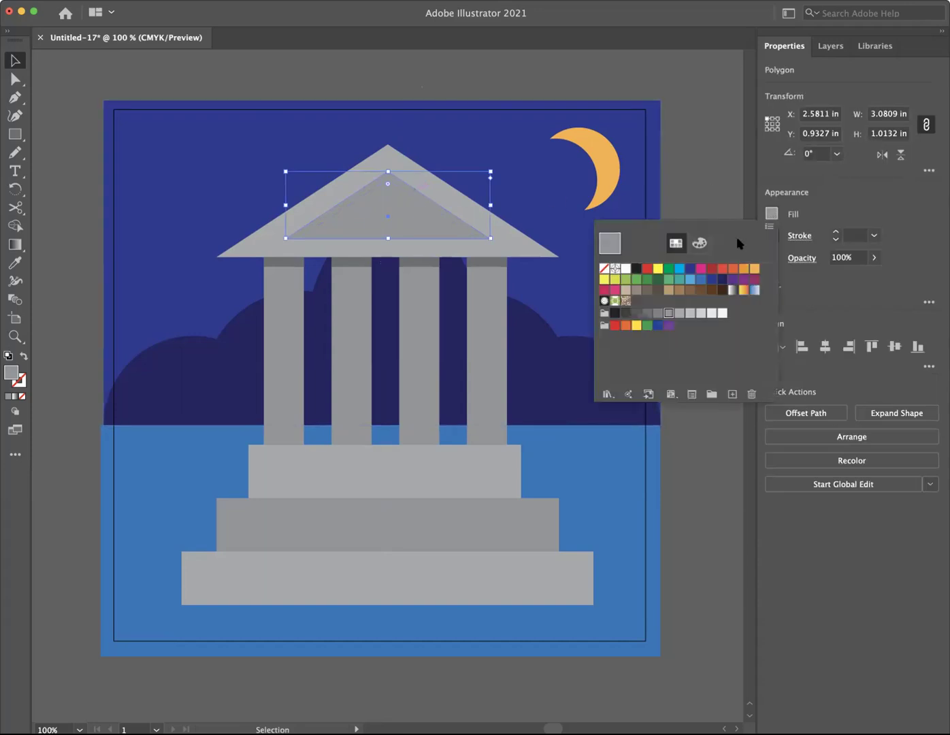
click(647, 313)
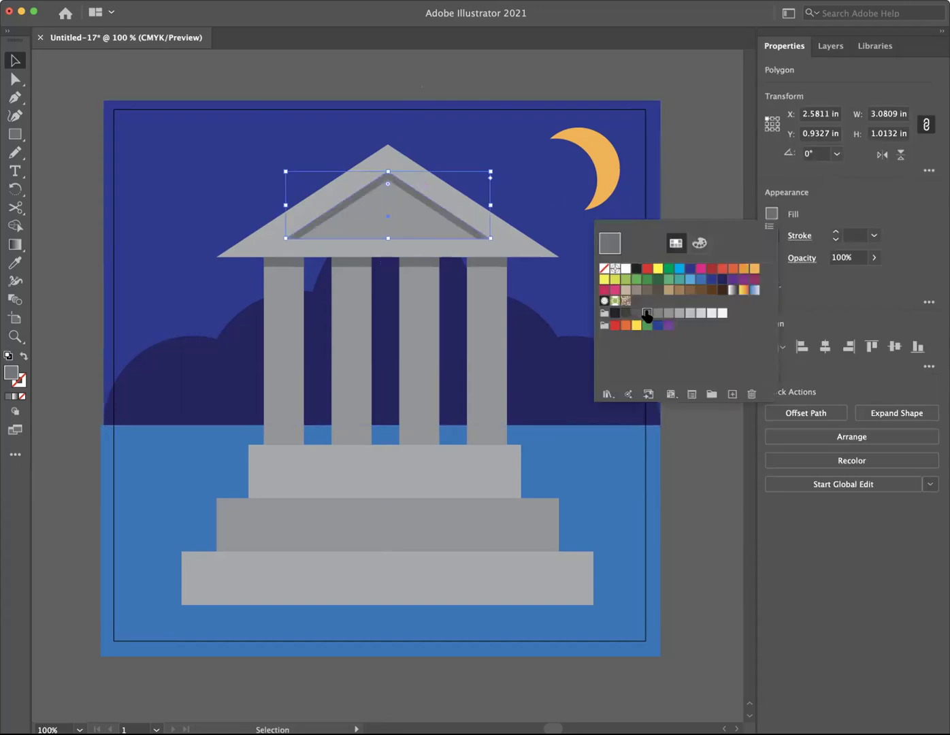
click(689, 179)
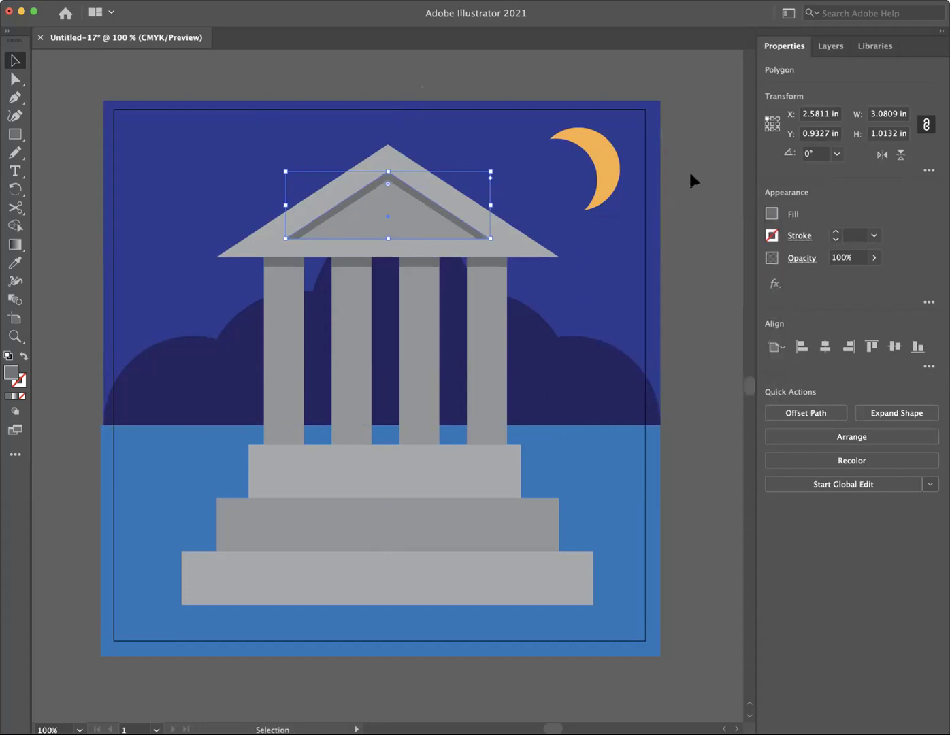
click(691, 179)
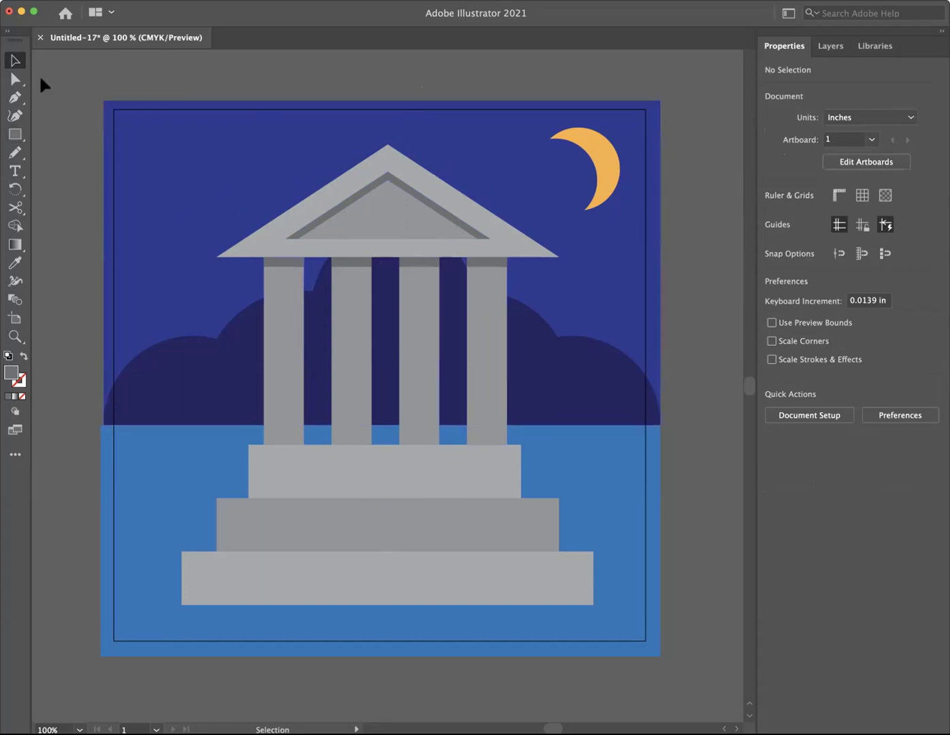
Step: Draw a rectangle about 3.11 by 3.26 in over the columns and fill it with dark navy, C=100 M=100 Y=25 K=53
click(15, 135)
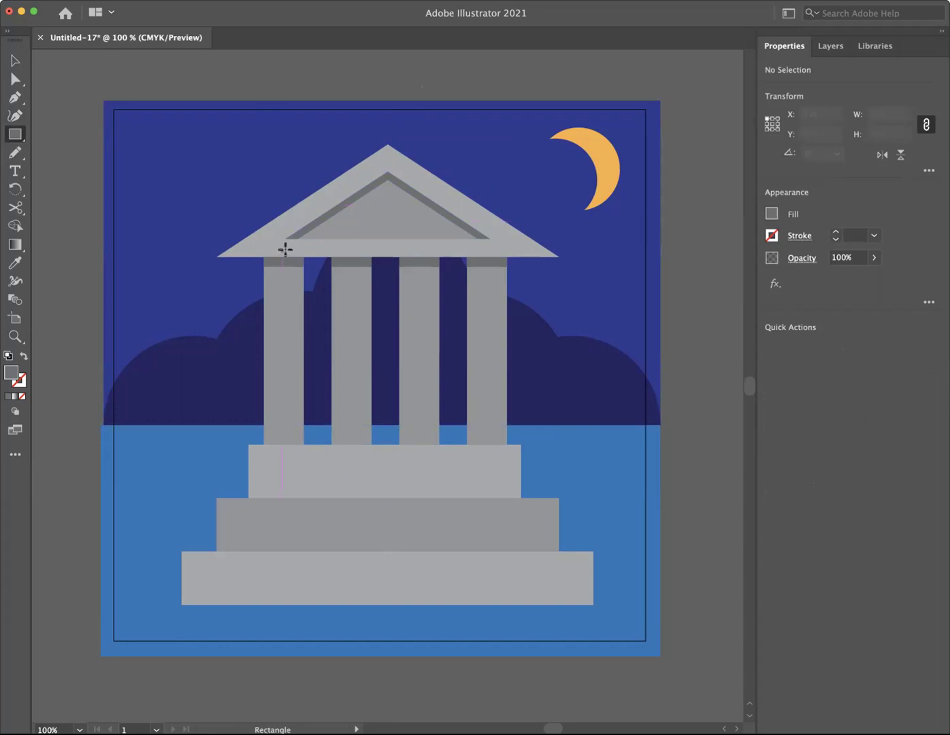
drag(283, 246, 491, 464)
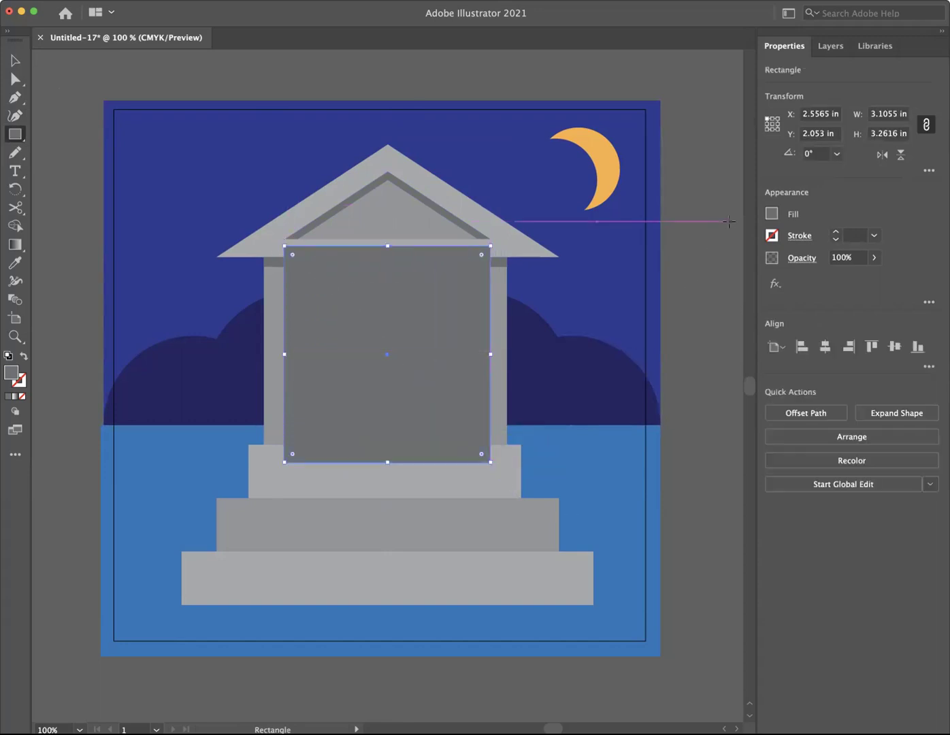
click(772, 215)
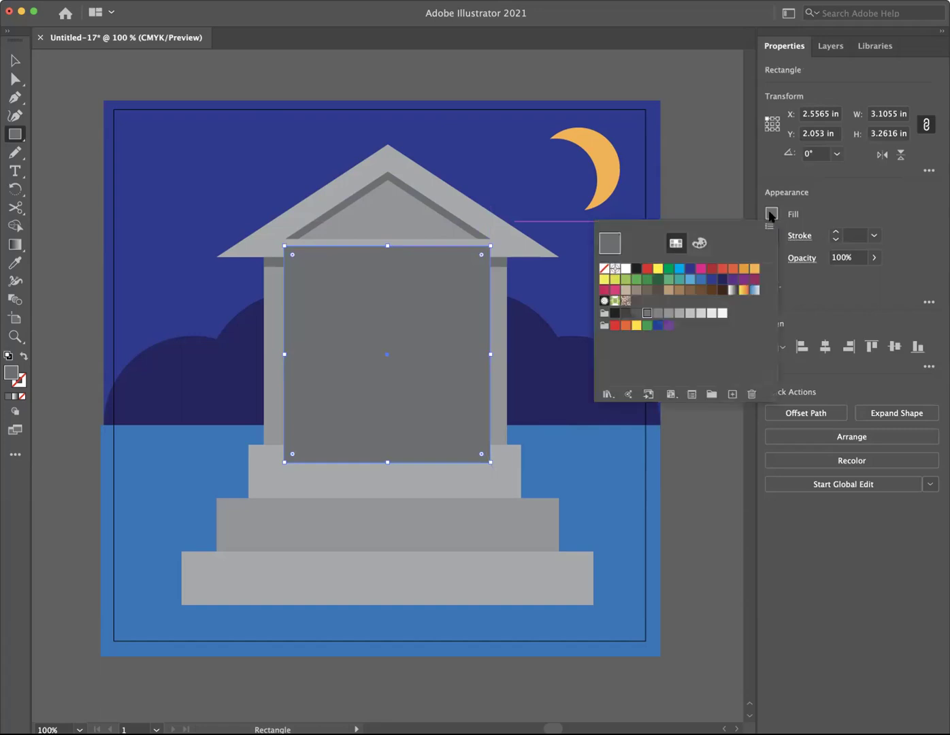
click(722, 279)
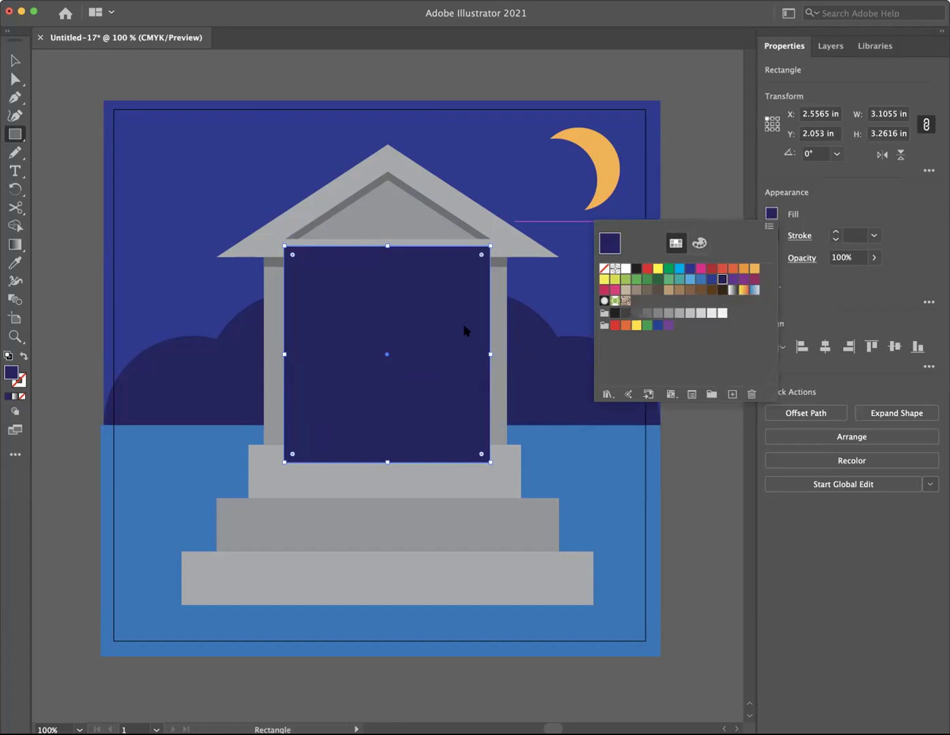
click(700, 243)
drag(670, 333, 694, 333)
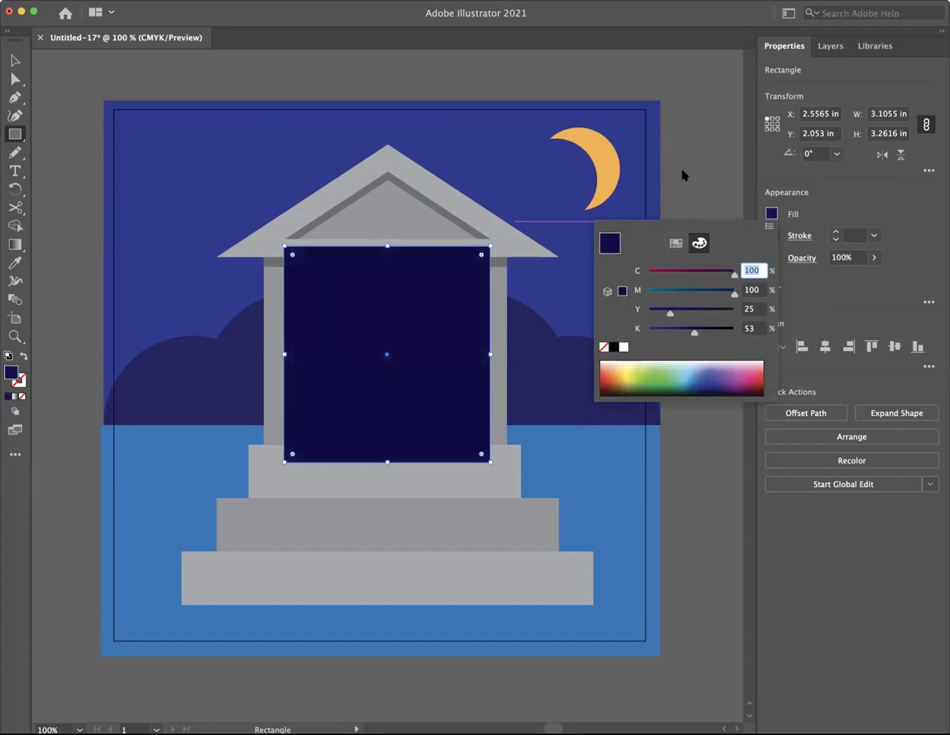
key(Escape)
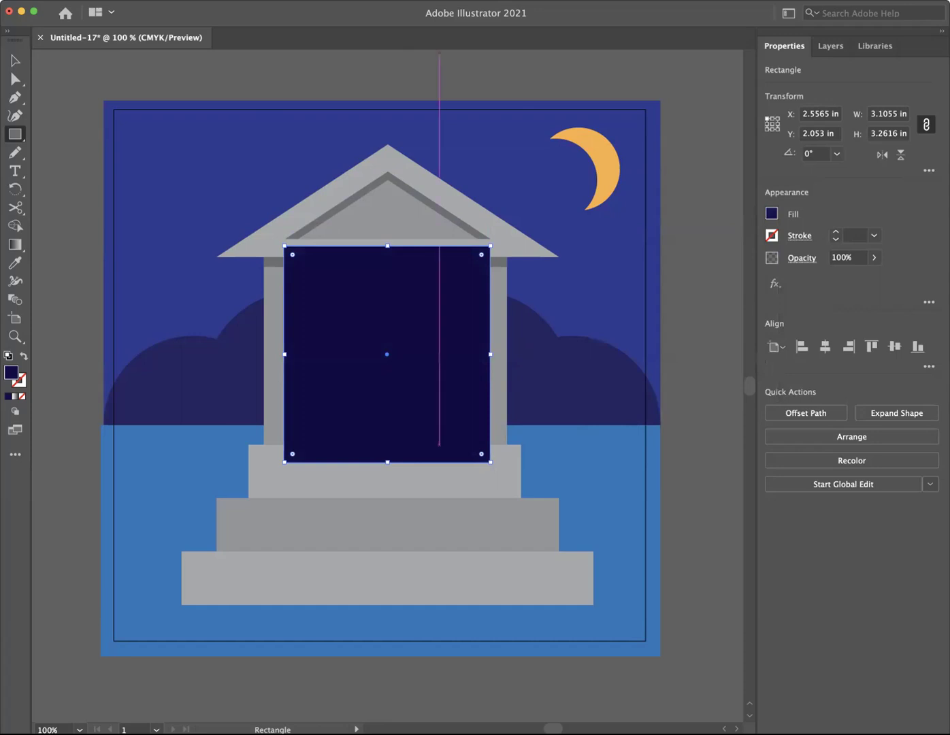
Step: Send the dark navy rectangle backward until it sits behind the four columns and the top step, and deselect it
click(122, 0)
mouse_move(179, 20)
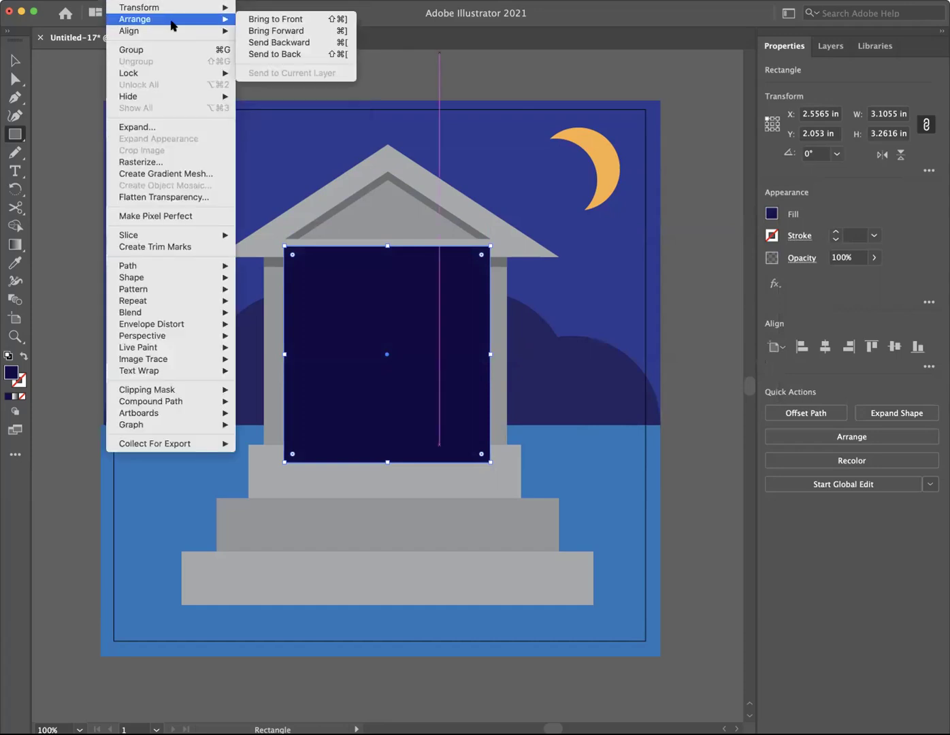
click(296, 45)
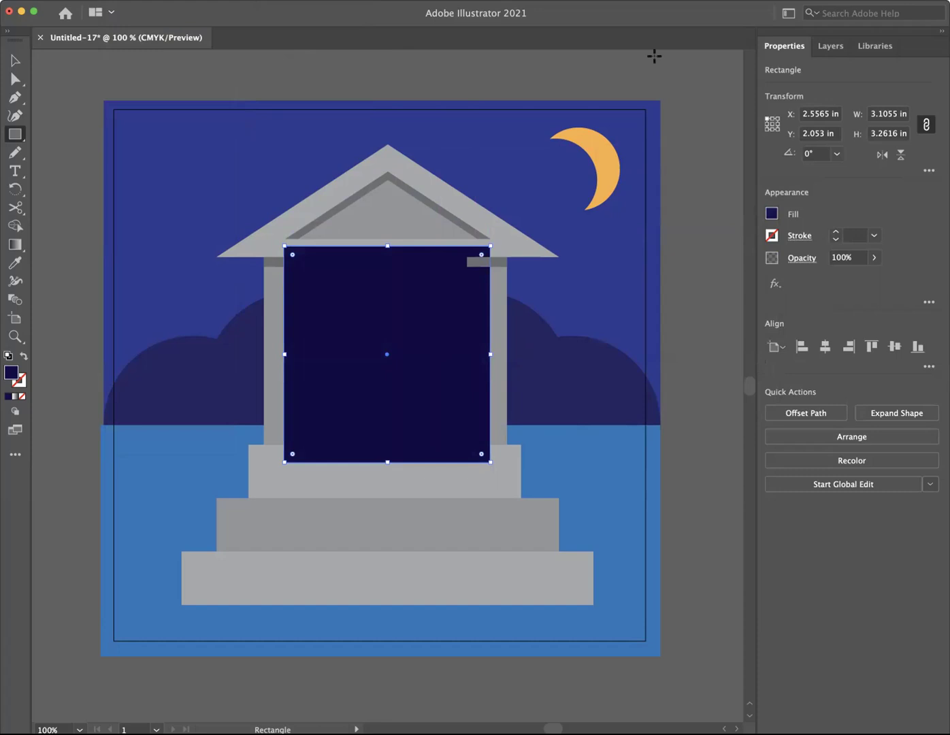
key(super+bracketleft)
key(super+bracketleft)
key(super+bracketleft)
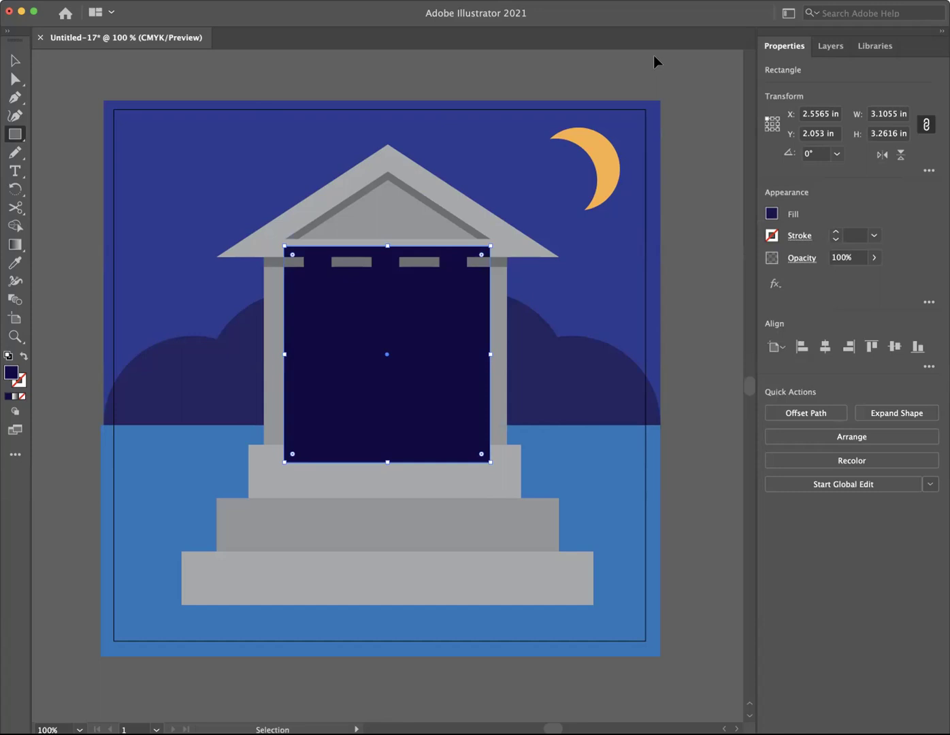
key(super+bracketleft)
key(super+bracketleft)
key(super+bracketleft)
key(super+bracketleft)
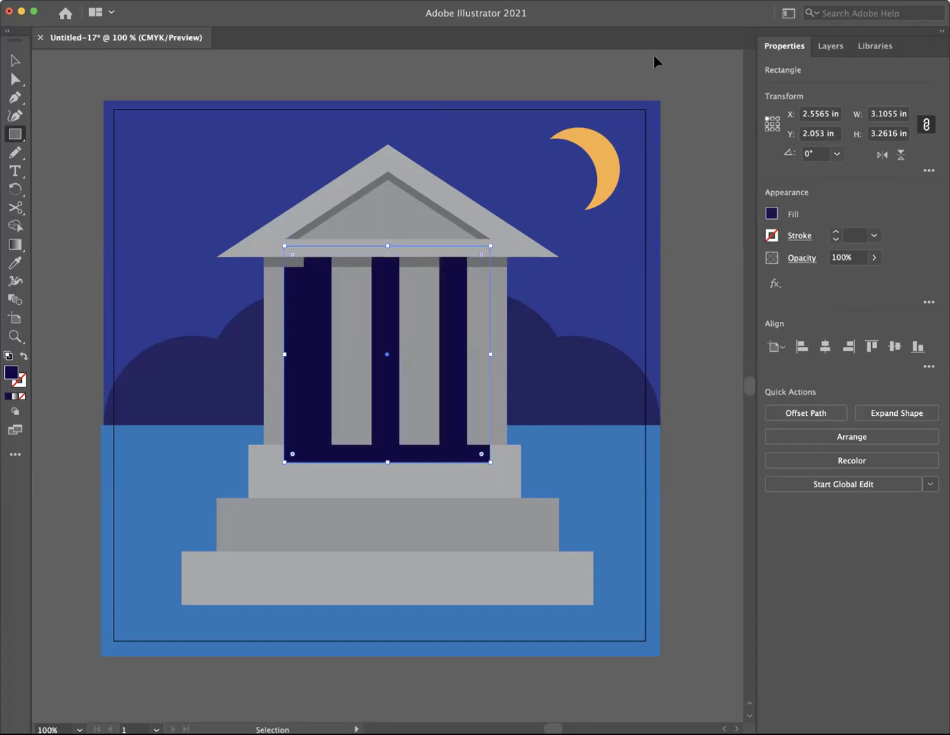
key(super+bracketleft)
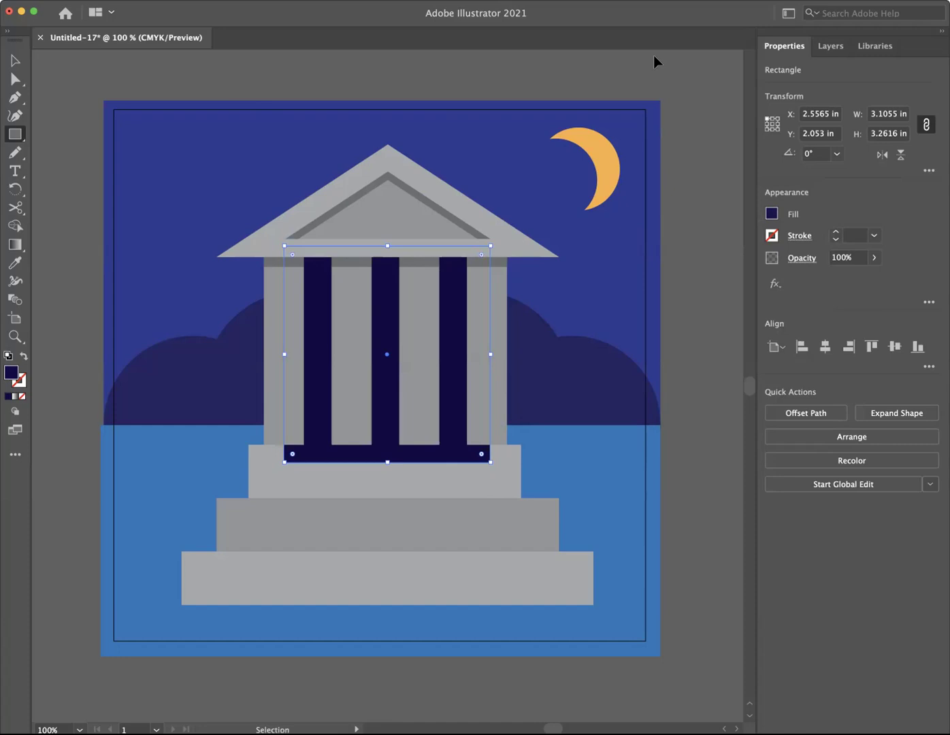
key(super+bracketleft)
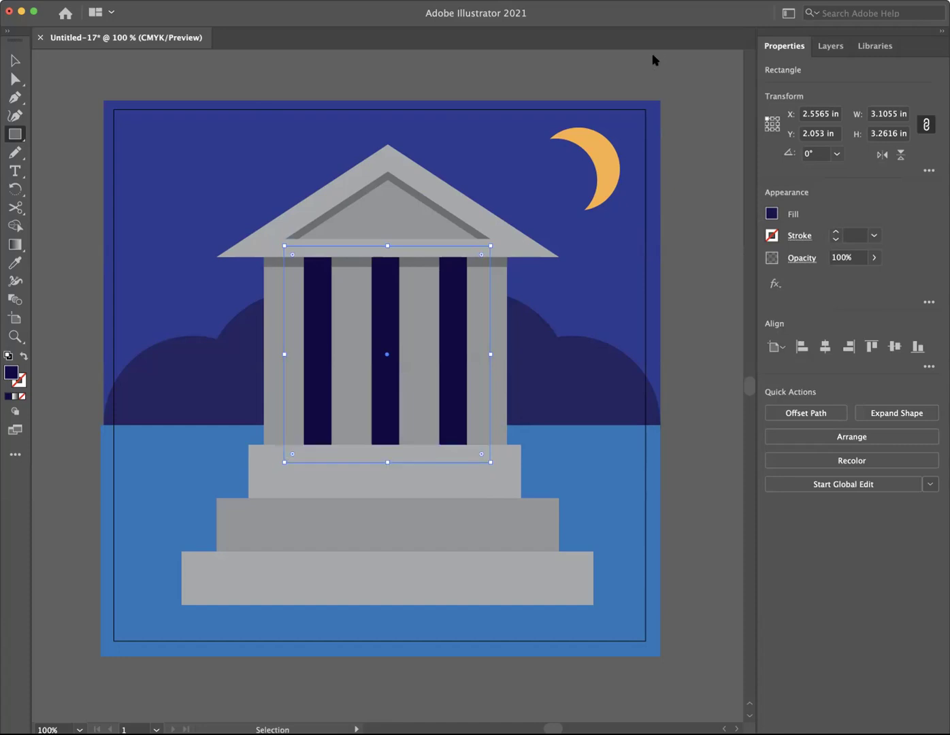
scroll(652, 56, left, 2)
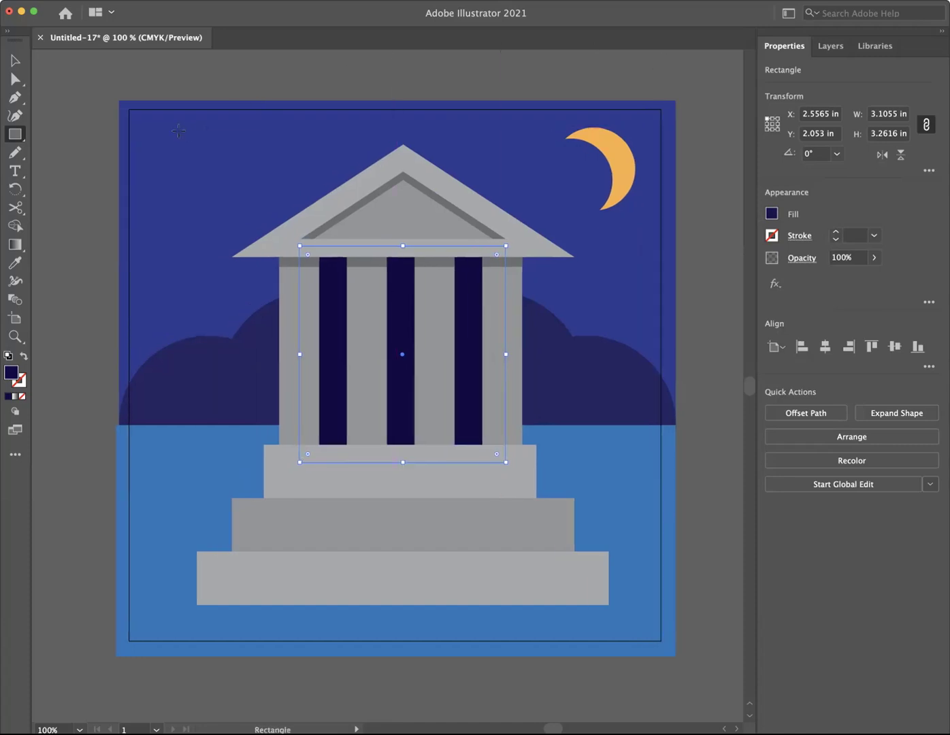
click(15, 60)
click(62, 94)
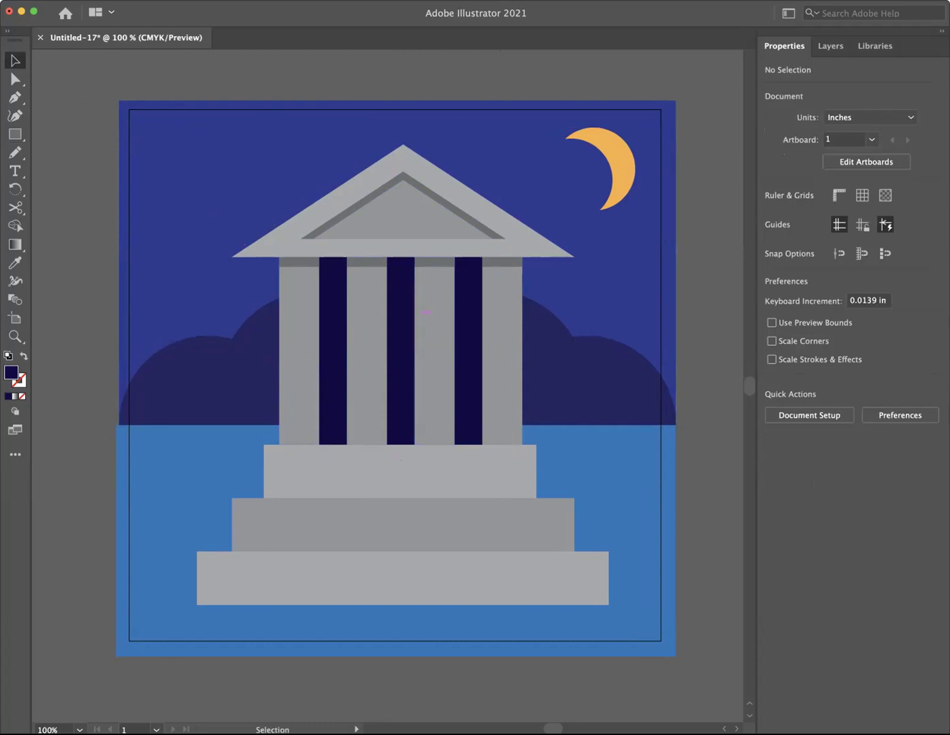
Step: In Outline view, move the tall hill ellipse toward the left of the temple, stretch it to about 2.63 by 5.24 in, and deselect it
click(258, 0)
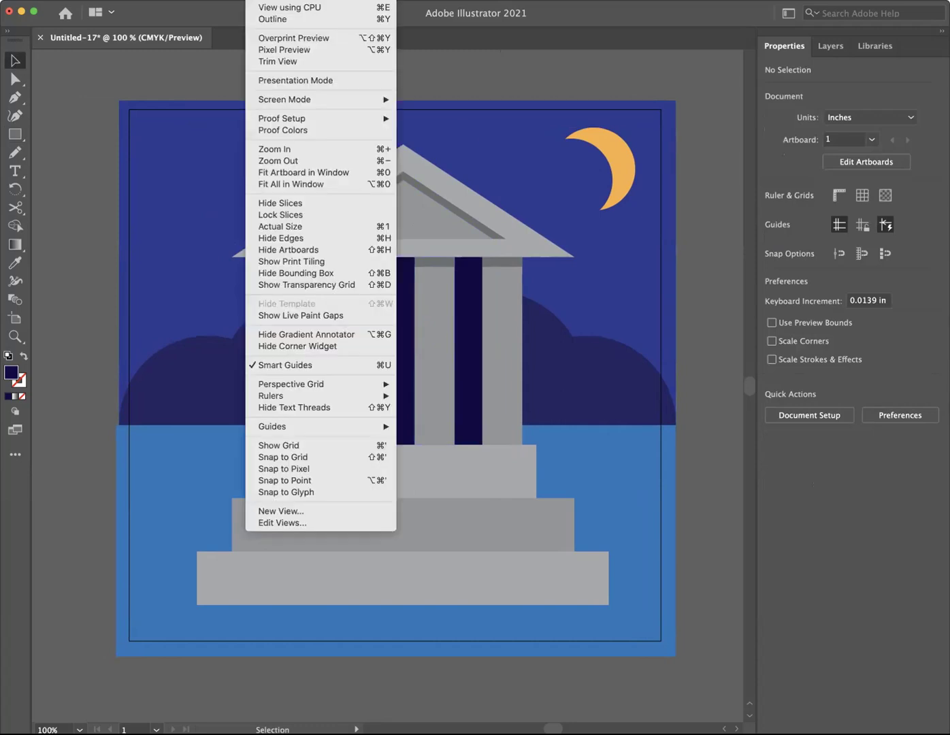
click(276, 19)
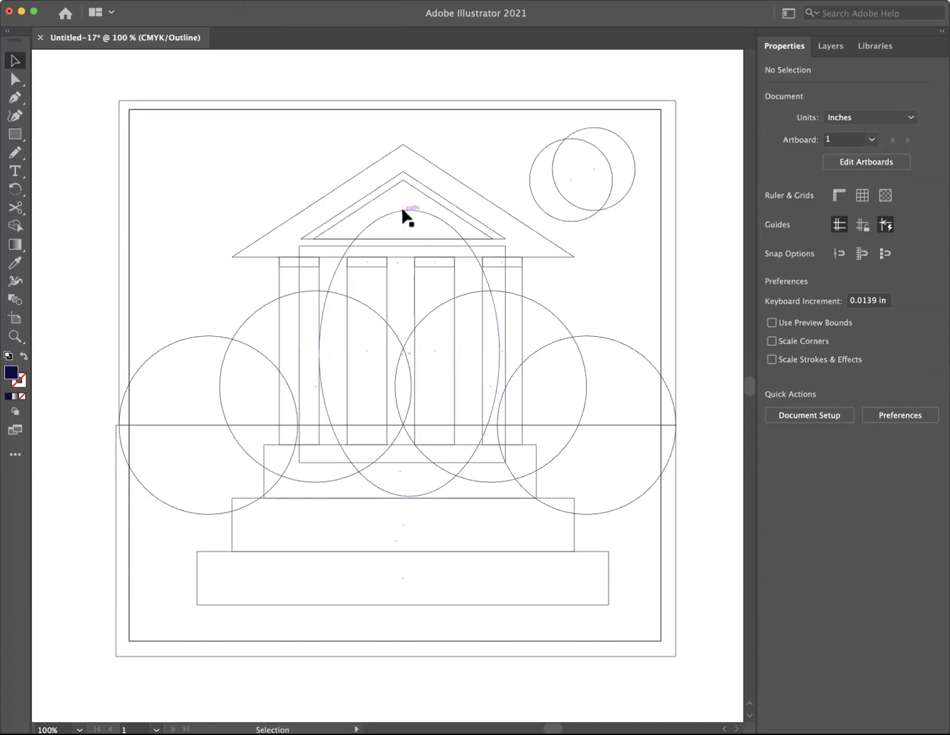
drag(405, 209, 323, 201)
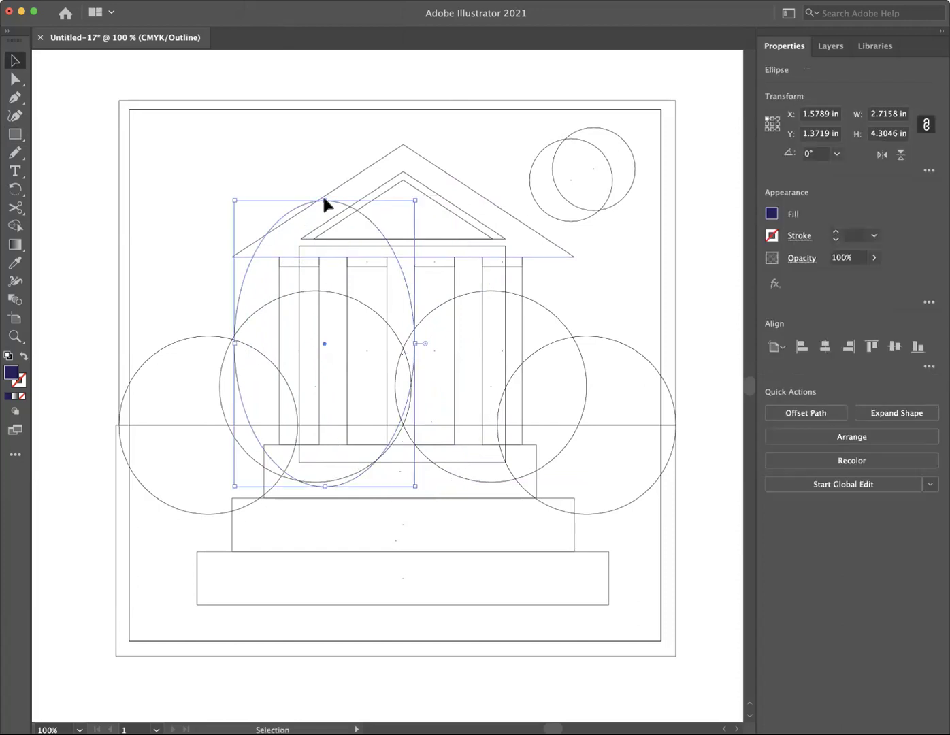
drag(233, 200, 241, 140)
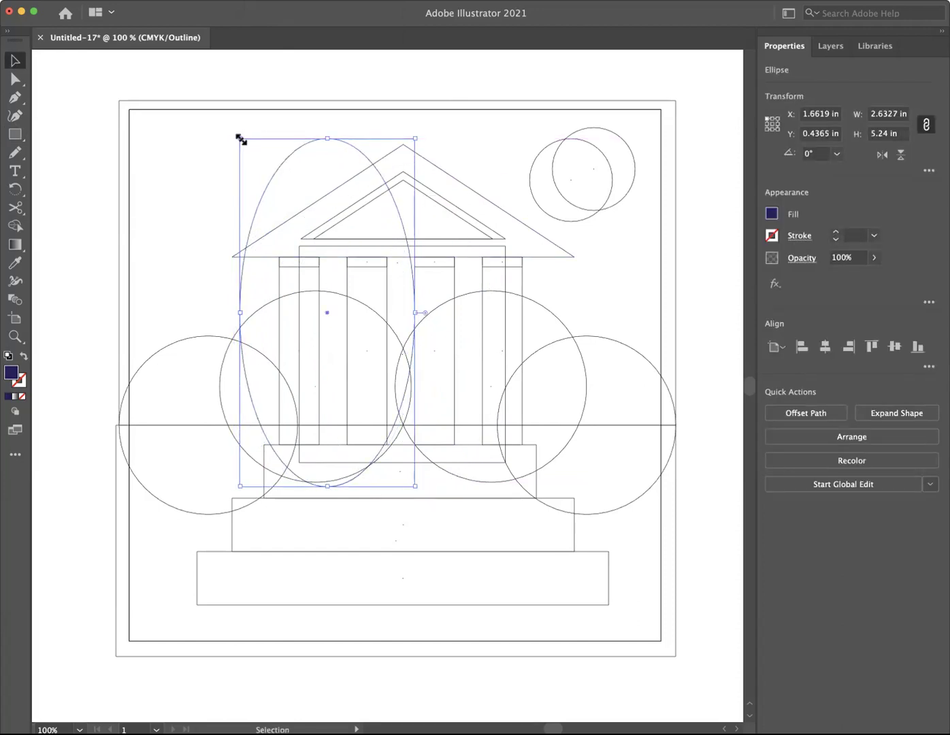
click(395, 78)
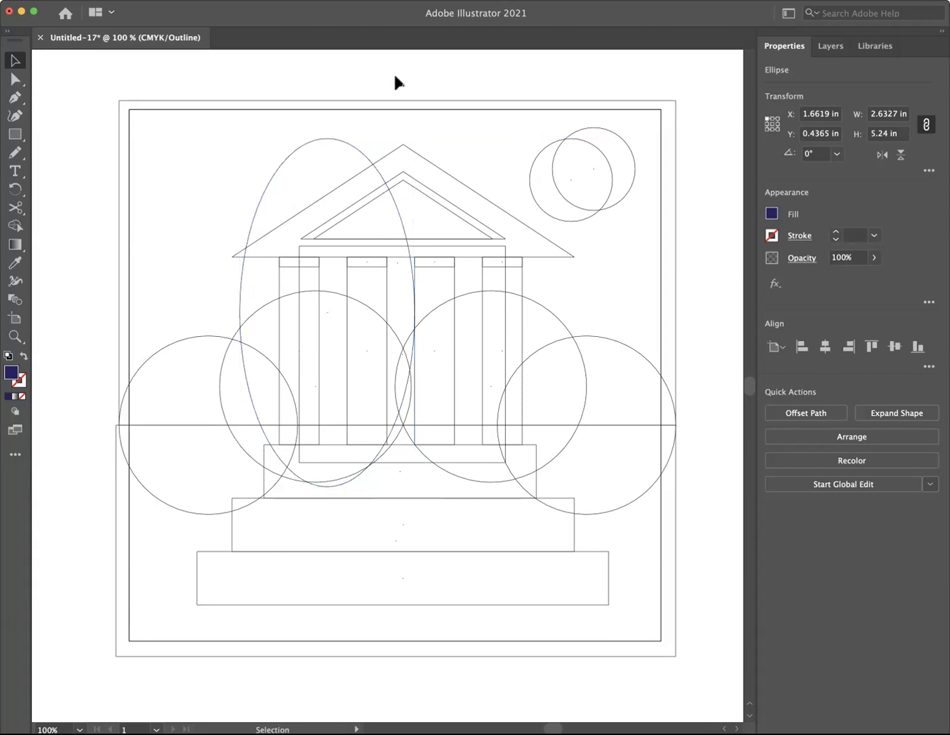
Step: Move the two left hill circles farther left past the artboard's edge, return to Preview, and deselect
drag(363, 304, 307, 296)
drag(150, 353, 111, 351)
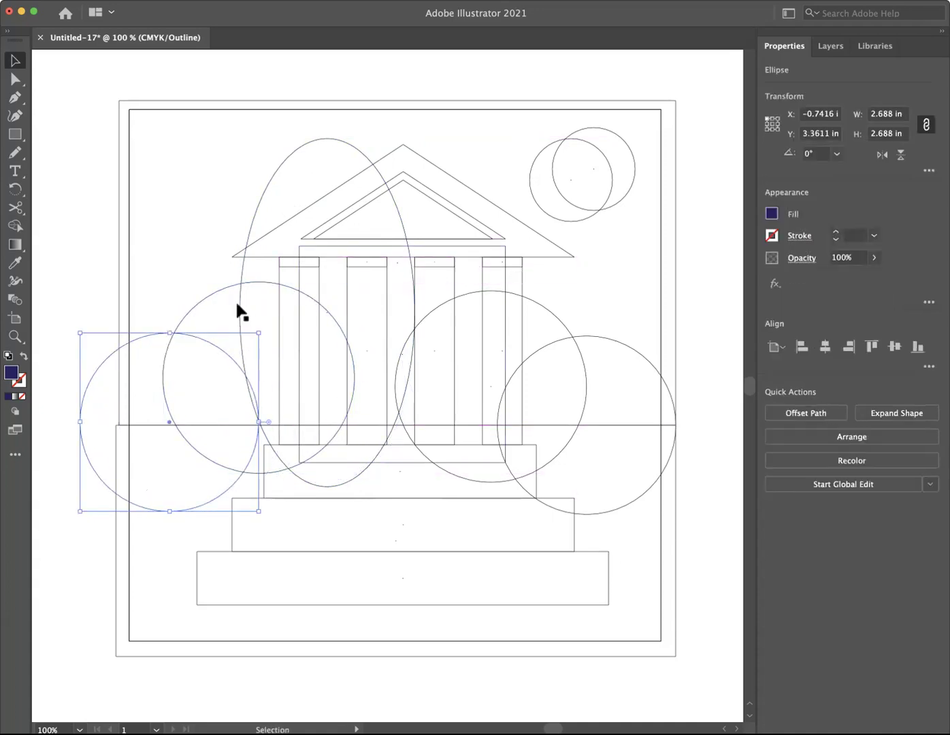
click(262, 0)
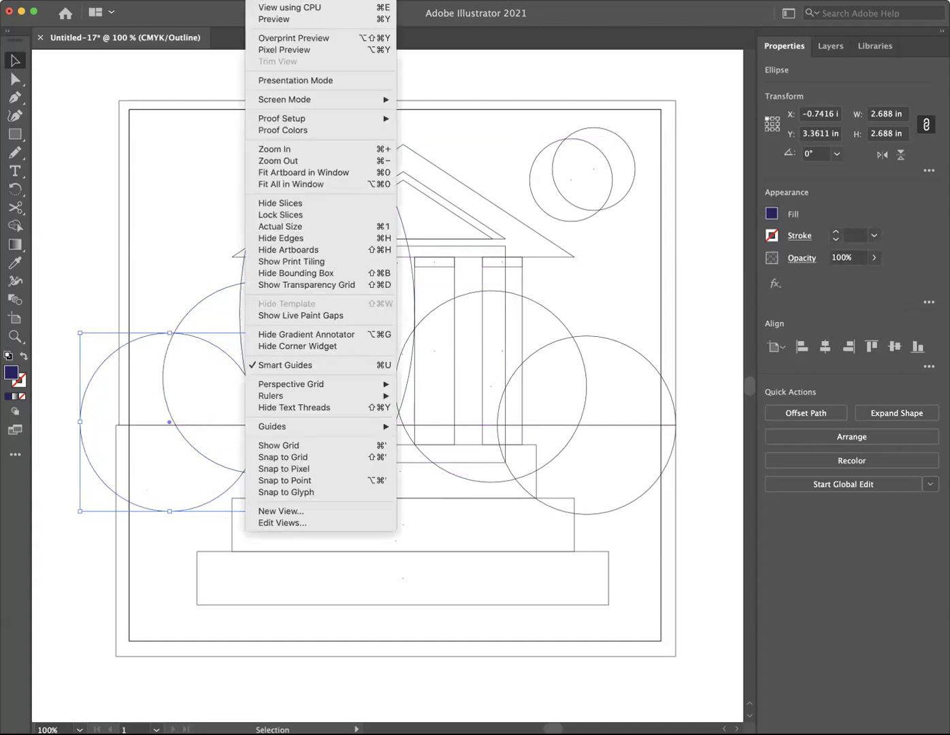
click(268, 21)
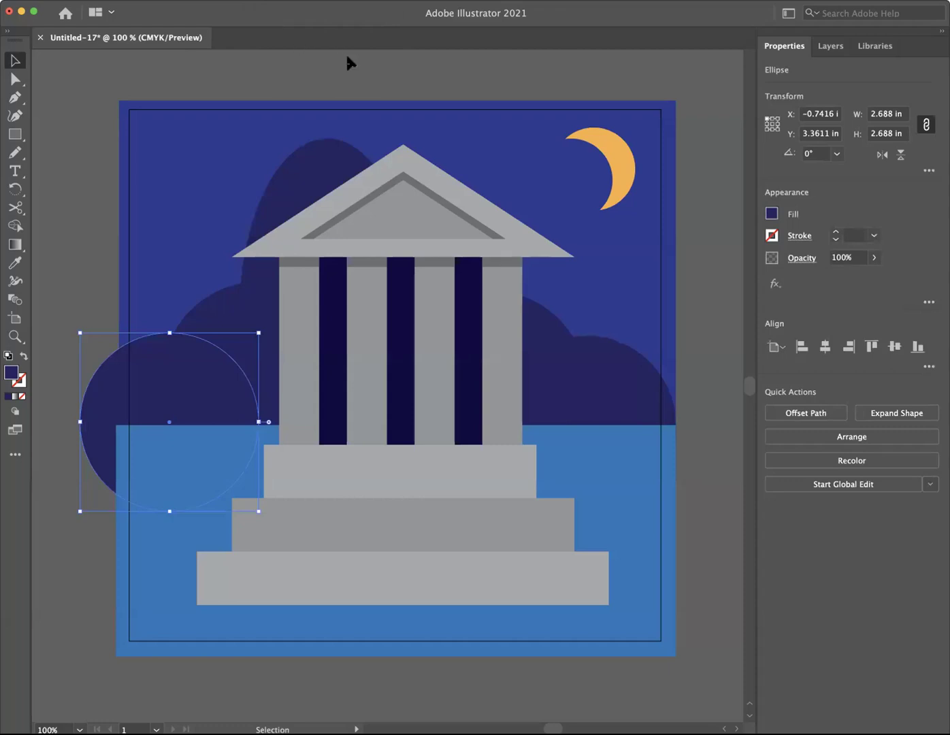
click(393, 73)
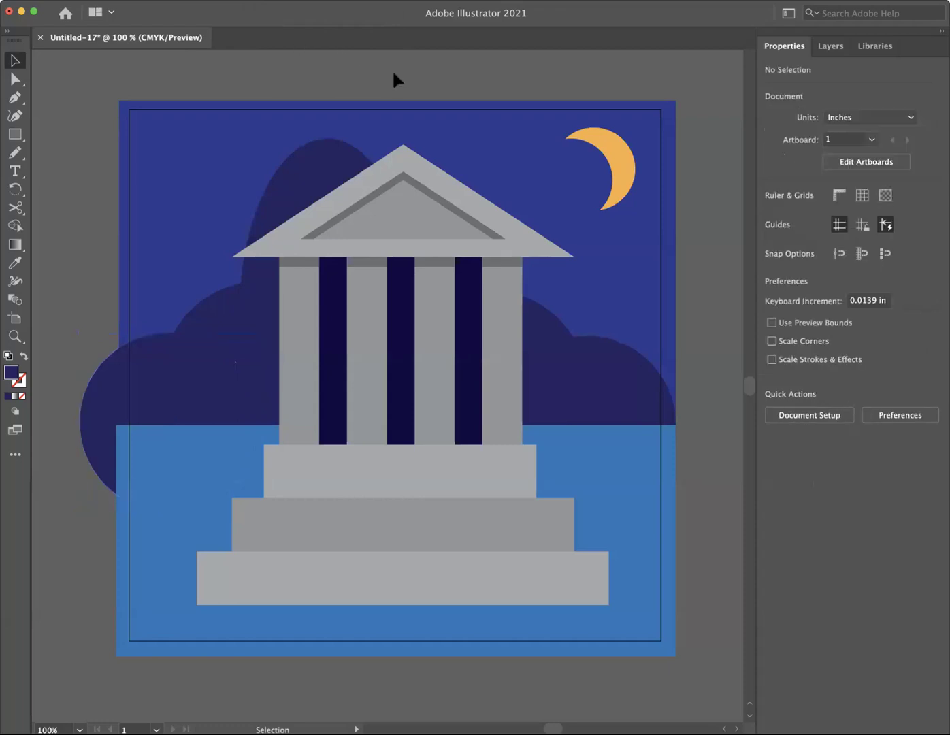
Step: Lighten the two inner hill circles flanking the temple by setting their fill's black to 7%, and deselect them
scroll(393, 73, right, 1)
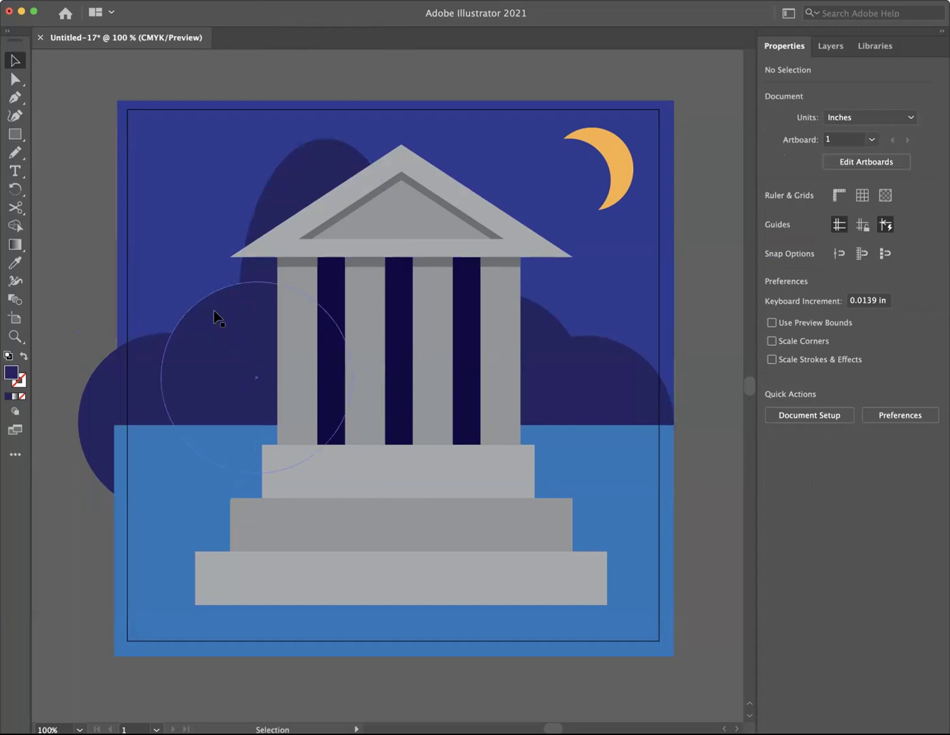
click(217, 317)
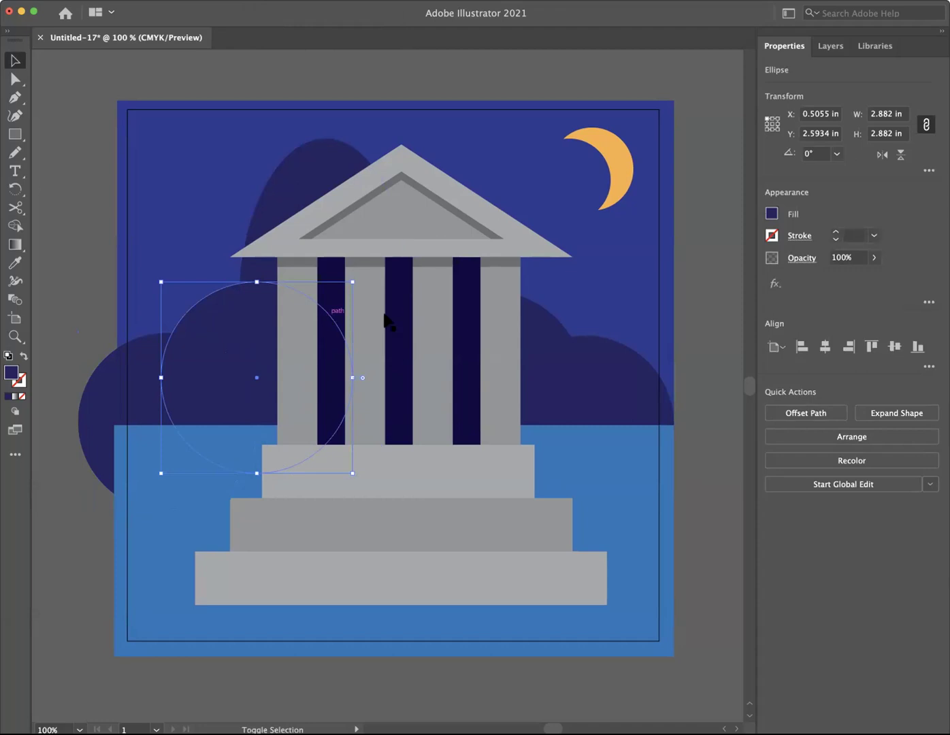
shift+click(535, 329)
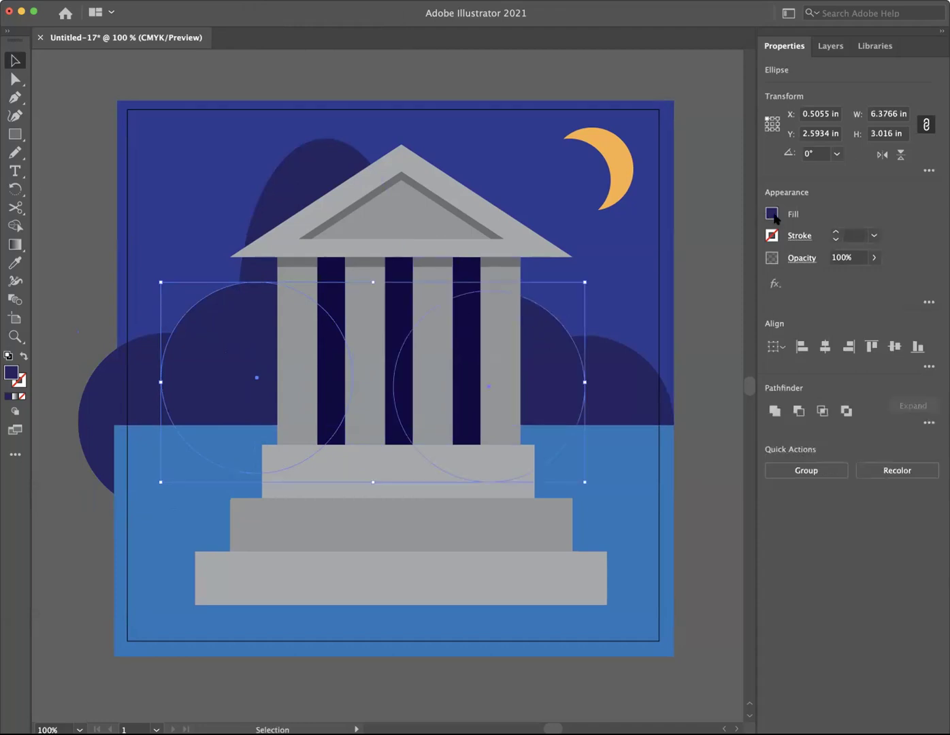
click(772, 214)
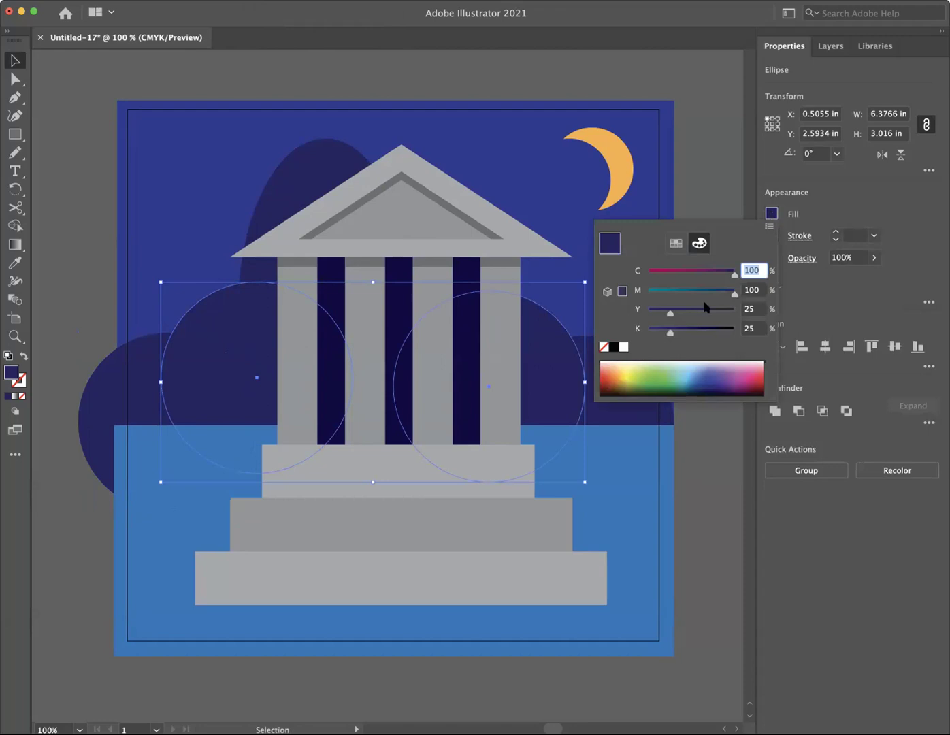
drag(669, 333, 651, 333)
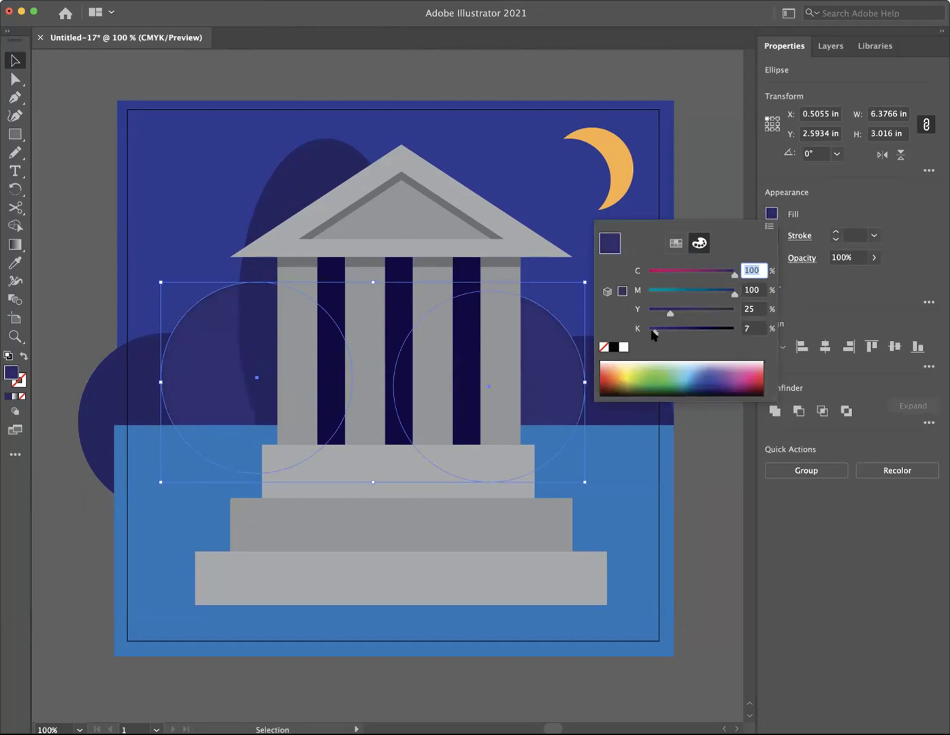
click(706, 175)
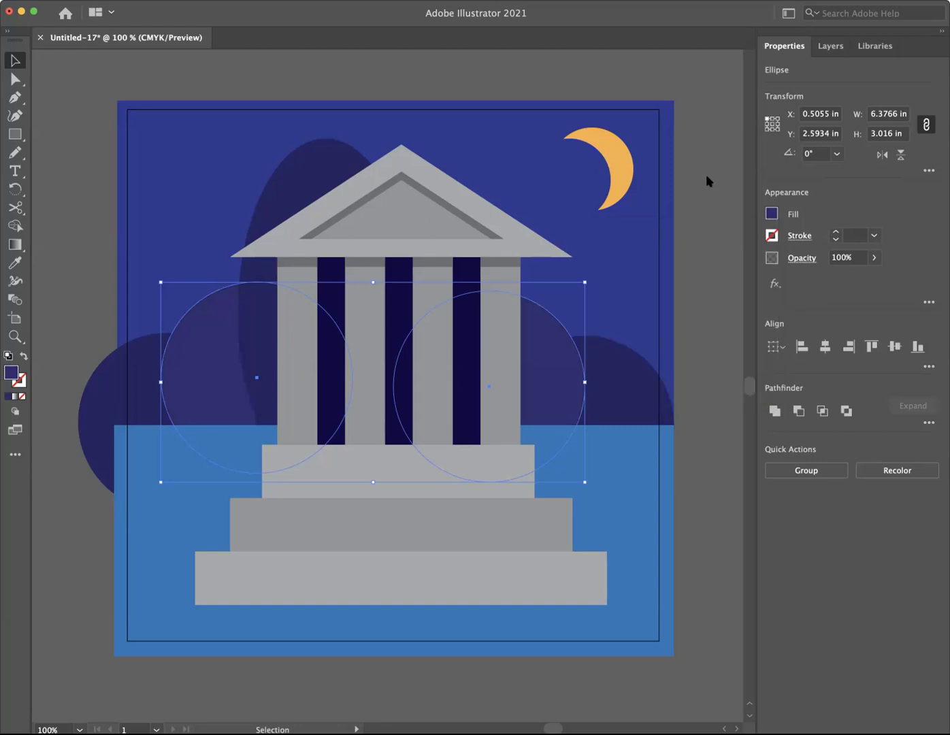
click(707, 175)
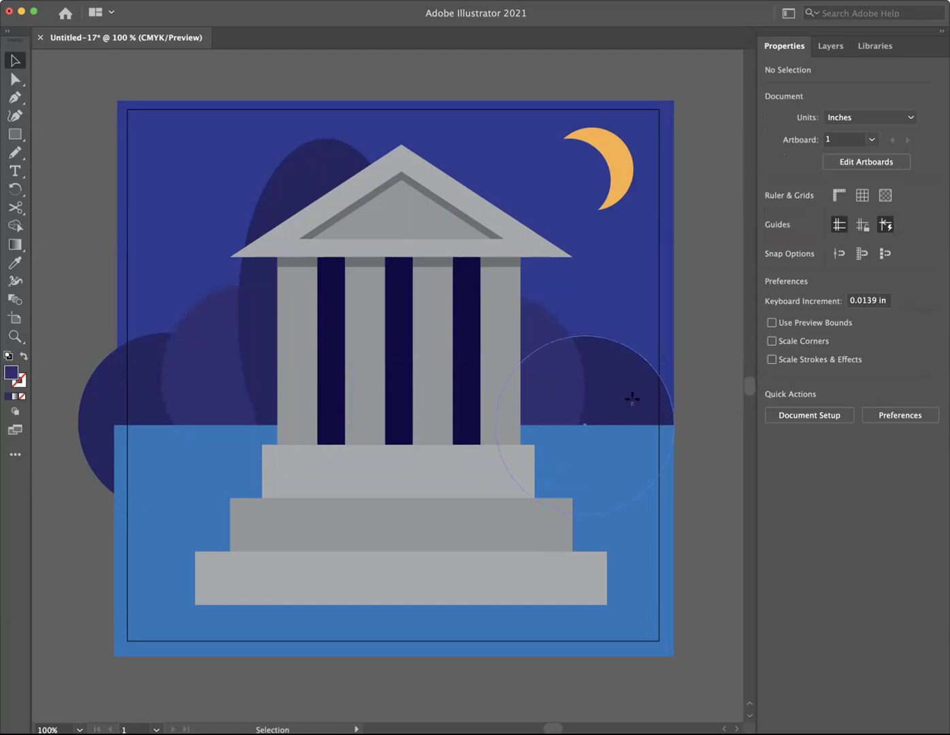
Step: Shift the outer hill circle right of the temple past the artboard's edge, nudge the inner one slightly outward, and deselect
drag(632, 398, 653, 398)
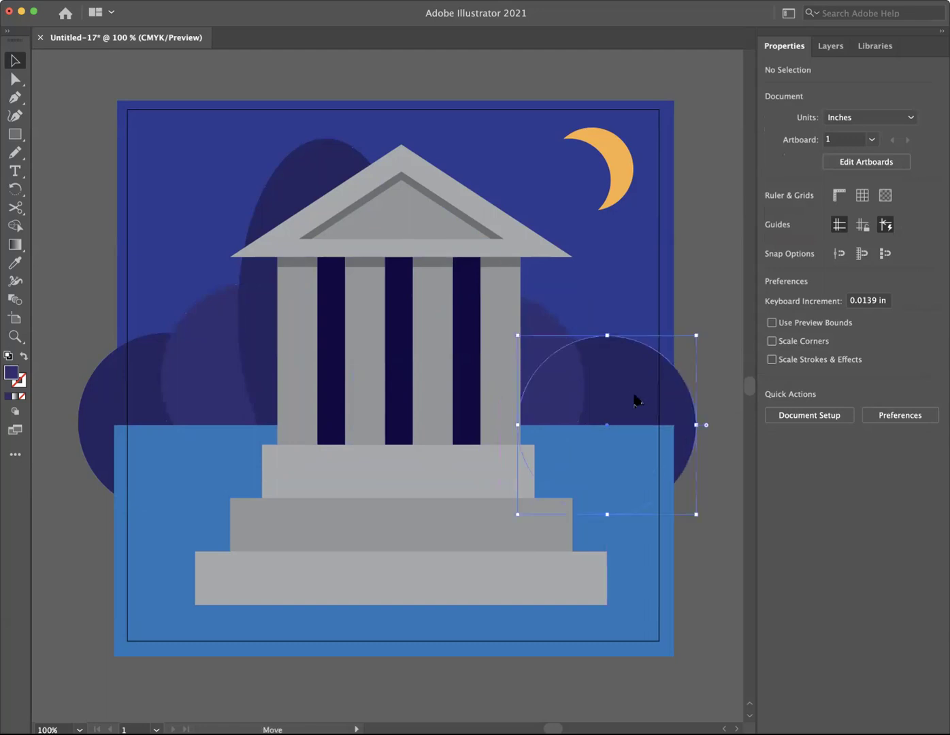
drag(543, 353, 548, 351)
click(694, 275)
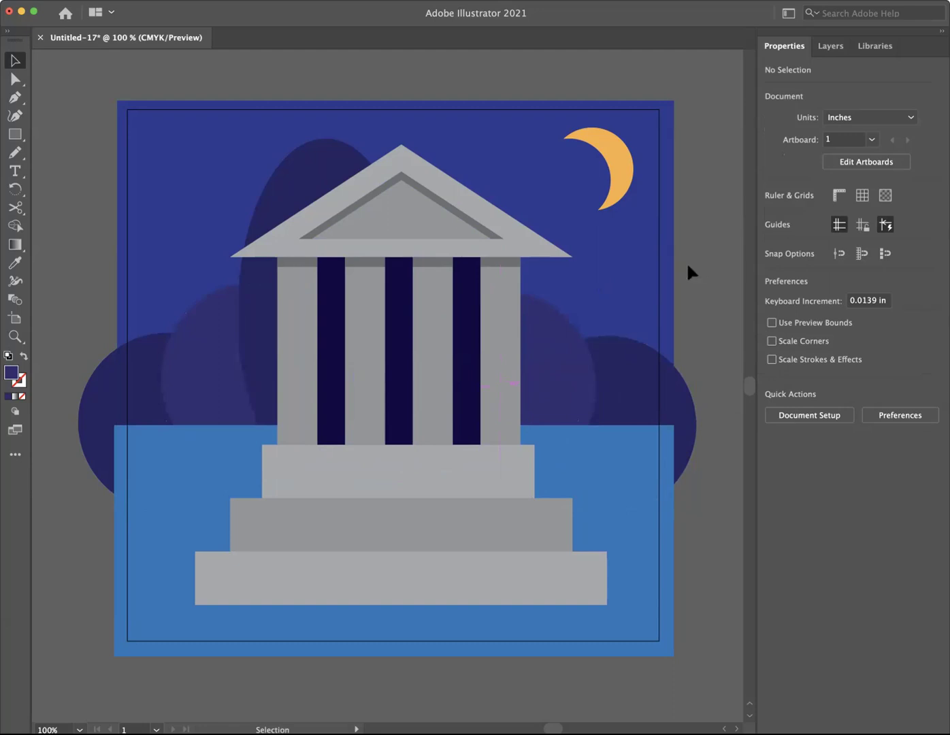
Step: Draw a navy circle about 1.91 in wide outside the artboard, left of the night sky
scroll(684, 286, left, 5)
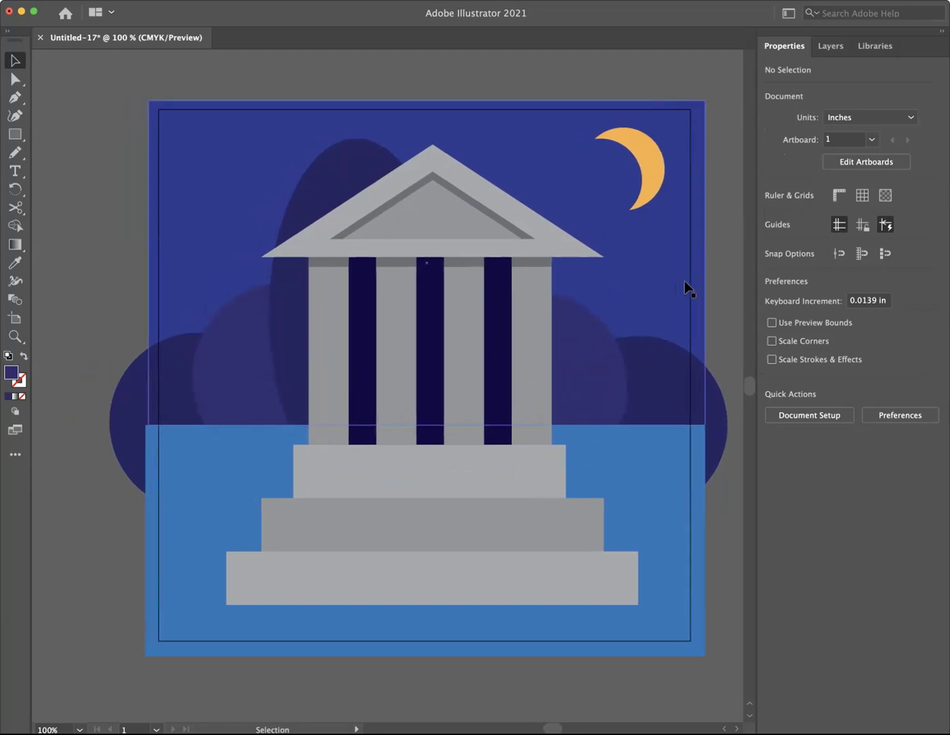
click(15, 134)
drag(15, 134, 173, 292)
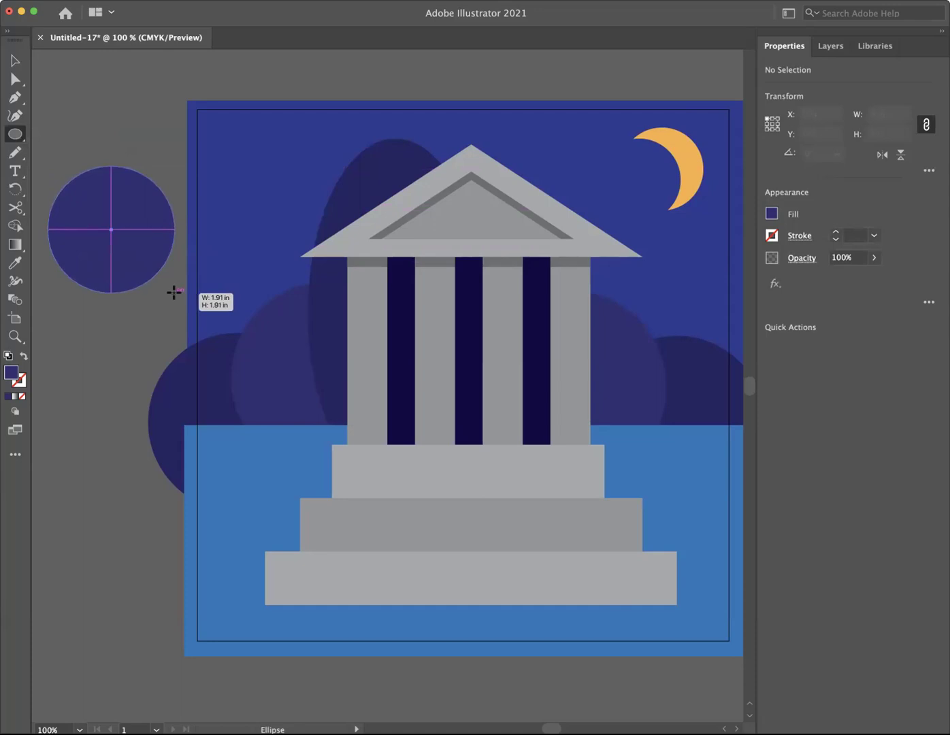
drag(174, 292, 174, 293)
Step: Copy the new navy circle and paste the duplicate directly in front of it
scroll(174, 293, down, 3)
scroll(174, 292, left, 1)
scroll(118, 271, right, 2)
scroll(120, 273, up, 1)
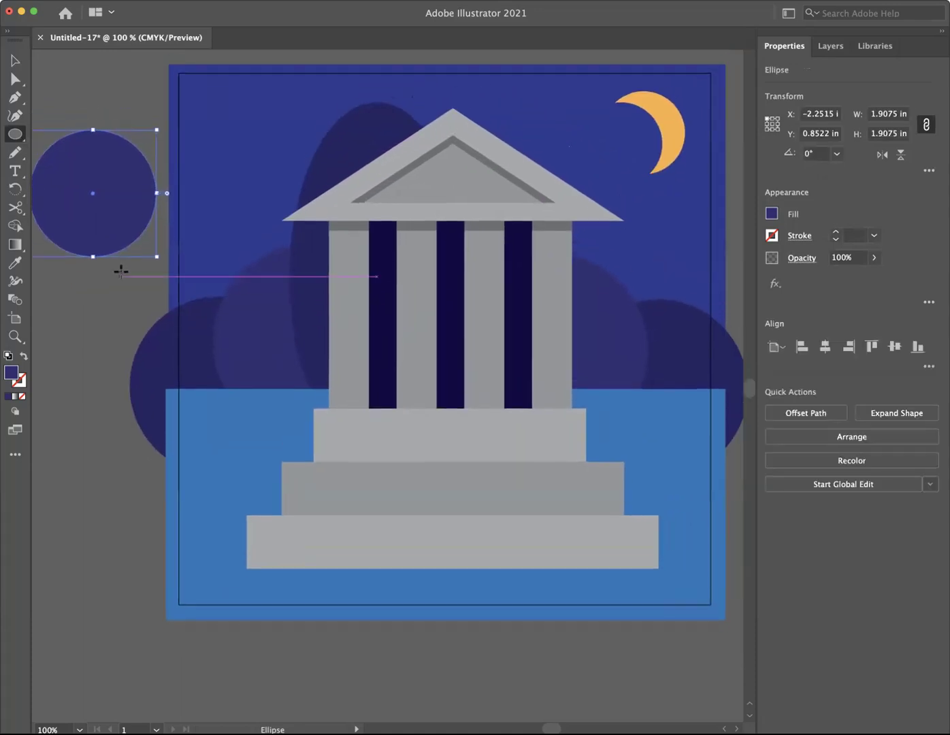
scroll(123, 269, up, 3)
scroll(127, 266, left, 1)
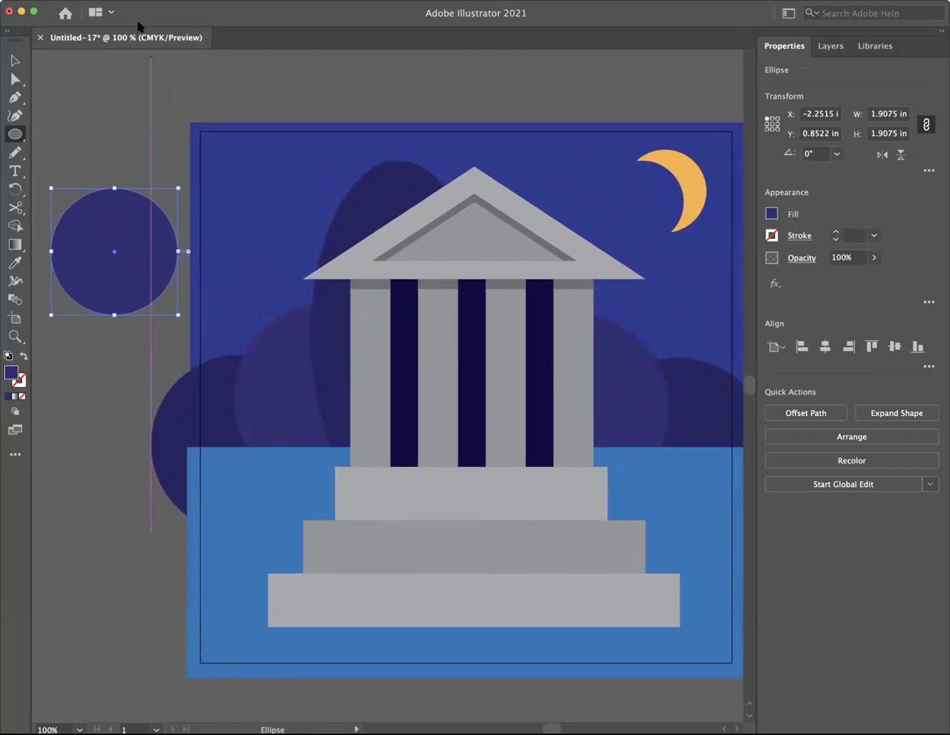
click(122, 0)
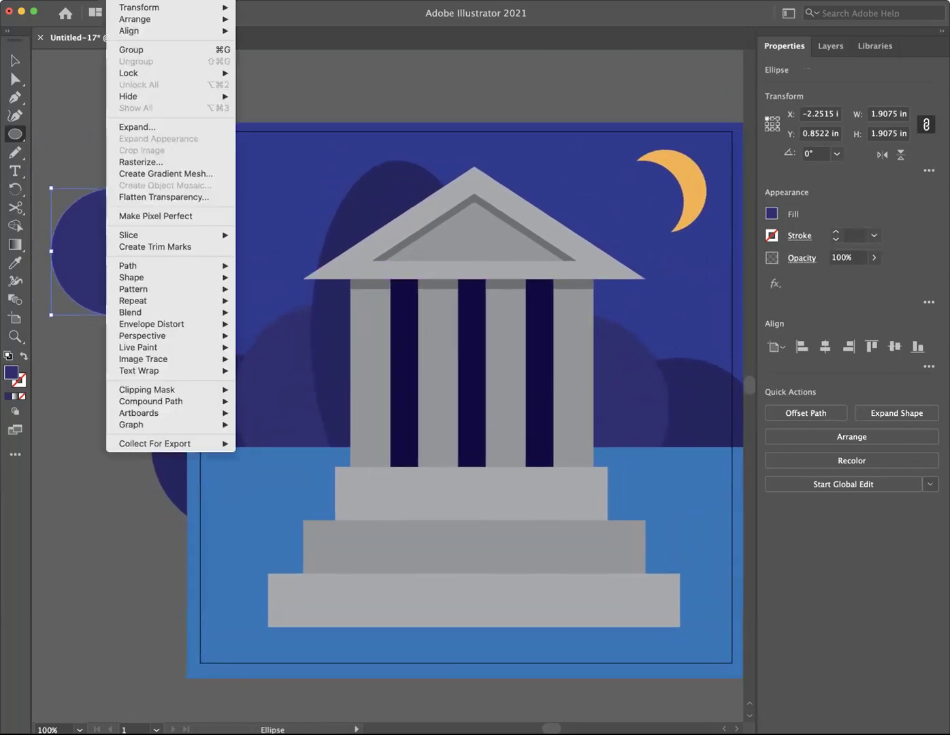
mouse_move(127, 22)
mouse_move(95, 1)
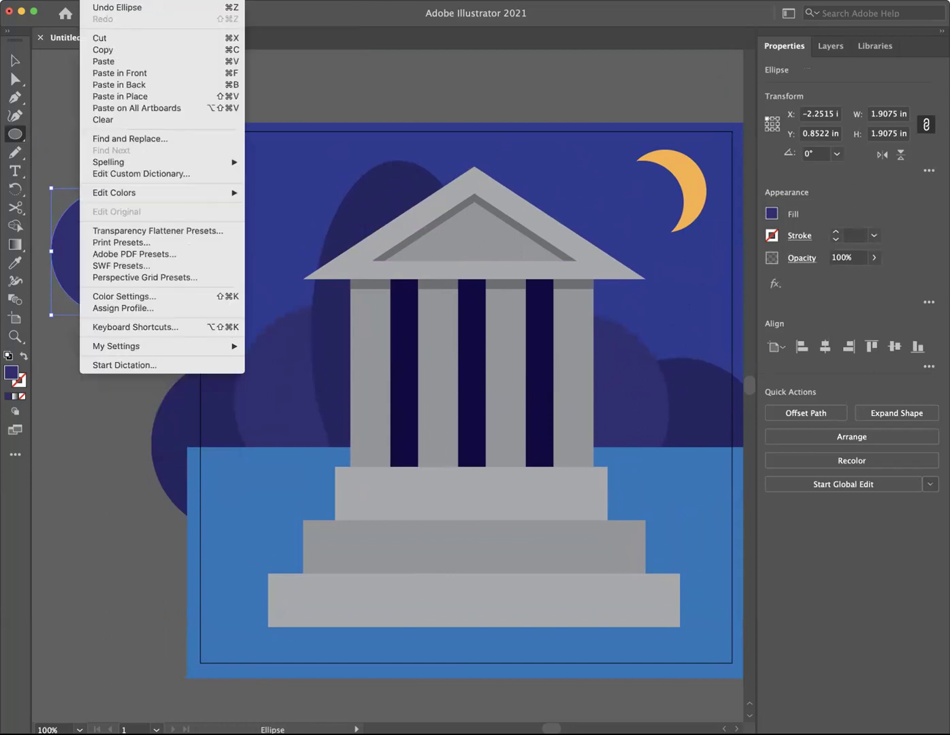
click(99, 50)
click(95, 0)
click(113, 75)
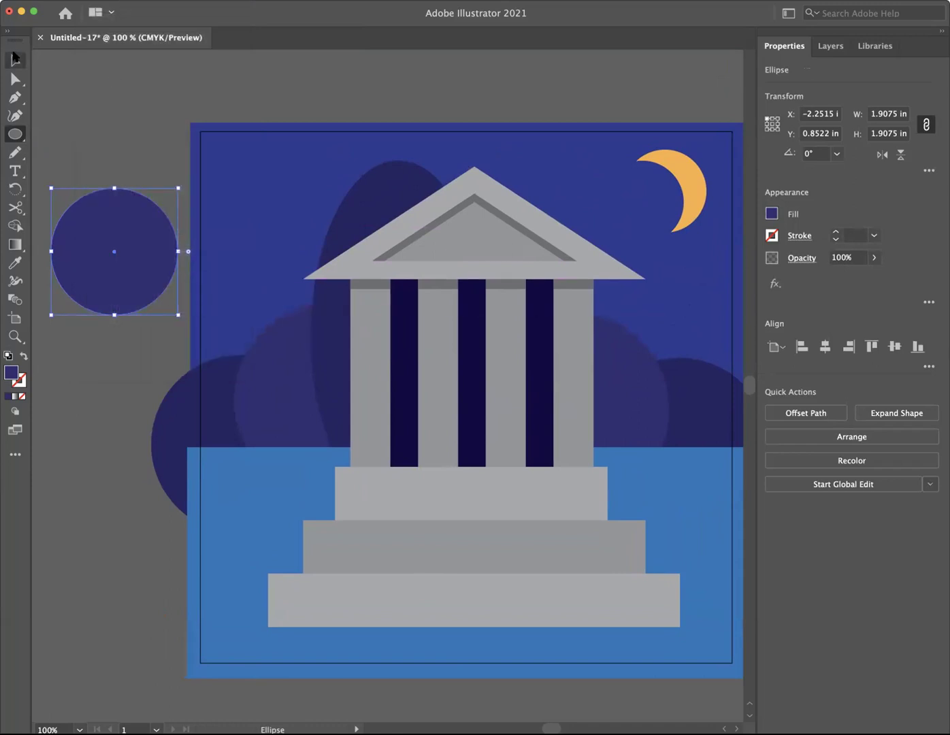
Step: Shrink the pasted circle proportionally about its center to about 1.31 in wide
click(15, 60)
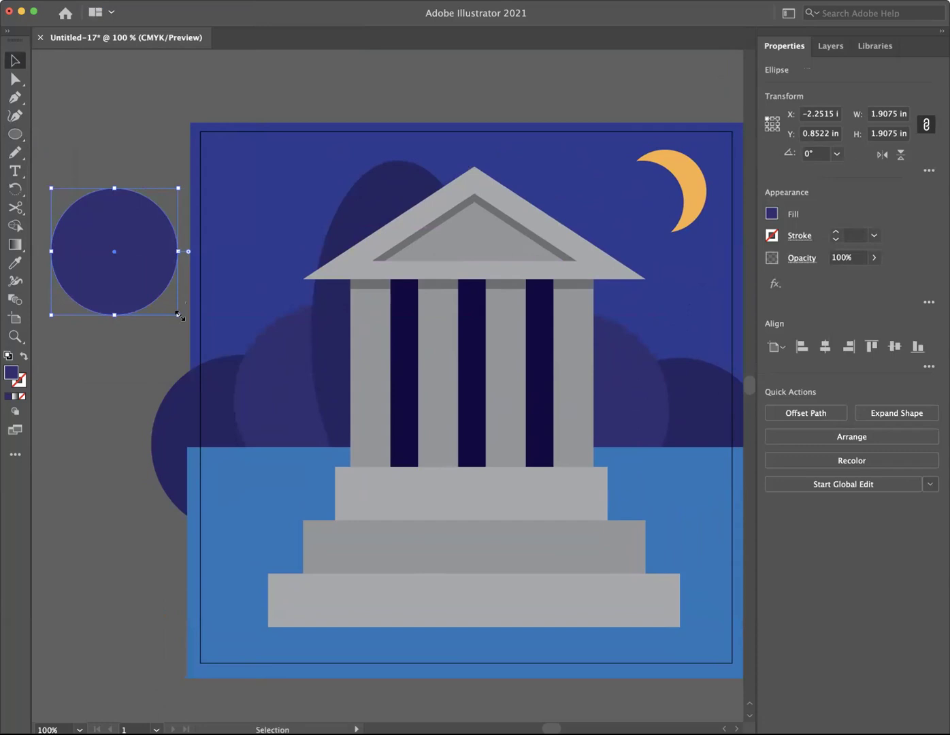
key(super)
key(alt+super)
key(shift)
drag(178, 316, 158, 297)
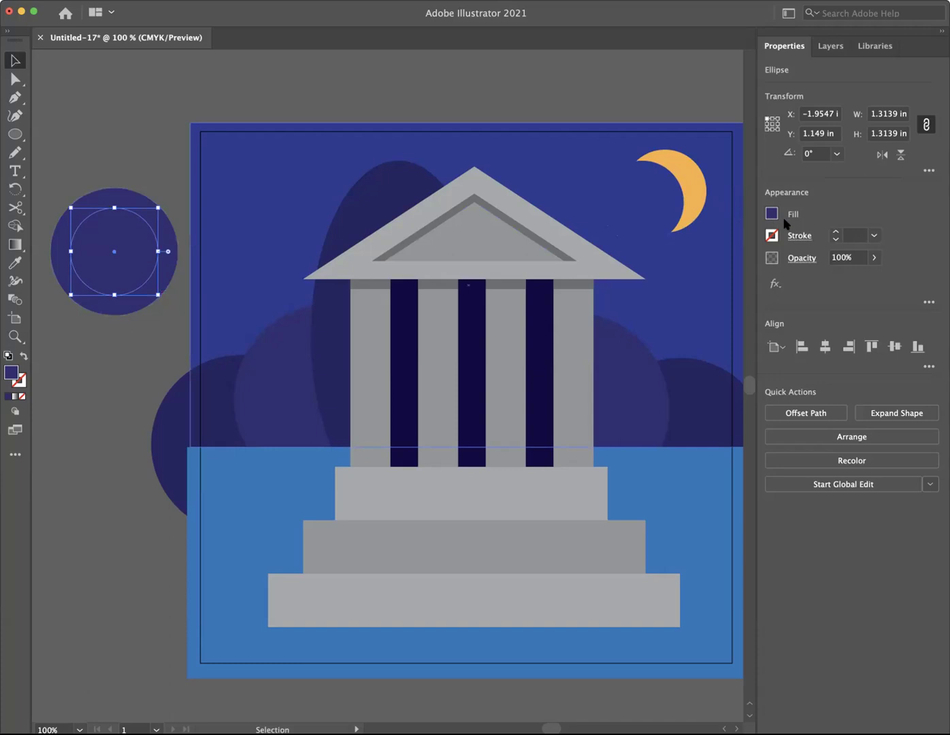
Step: Fill the smaller inner circle with white and deselect it
click(772, 214)
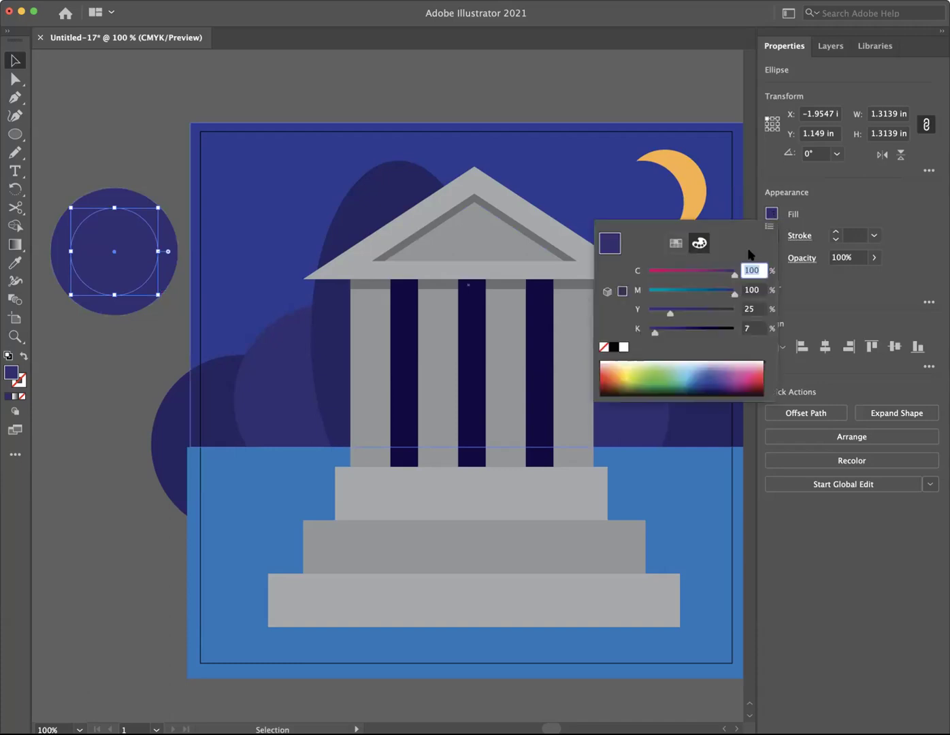
click(623, 348)
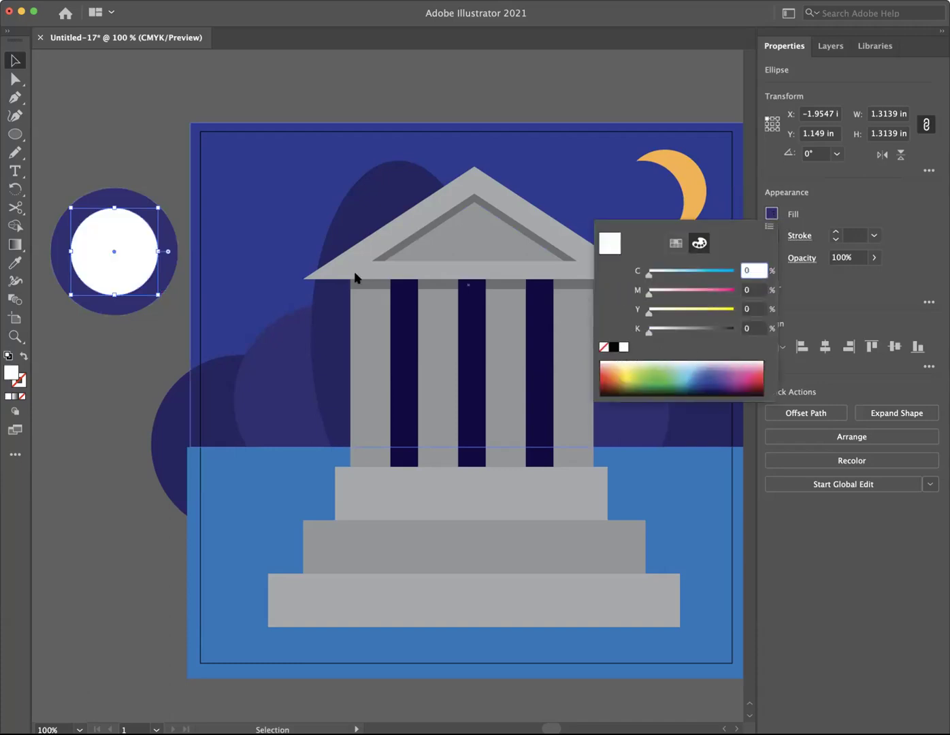
click(110, 149)
click(111, 150)
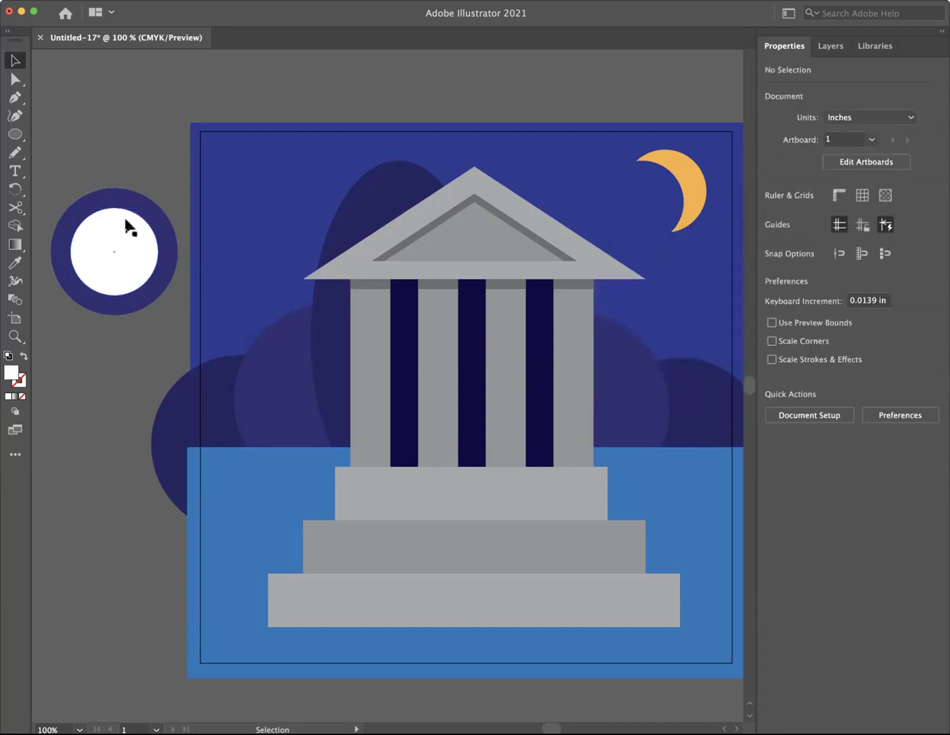
Step: Paste a copy of the white circle in front and shrink it about its center to about 0.80 in wide
click(126, 221)
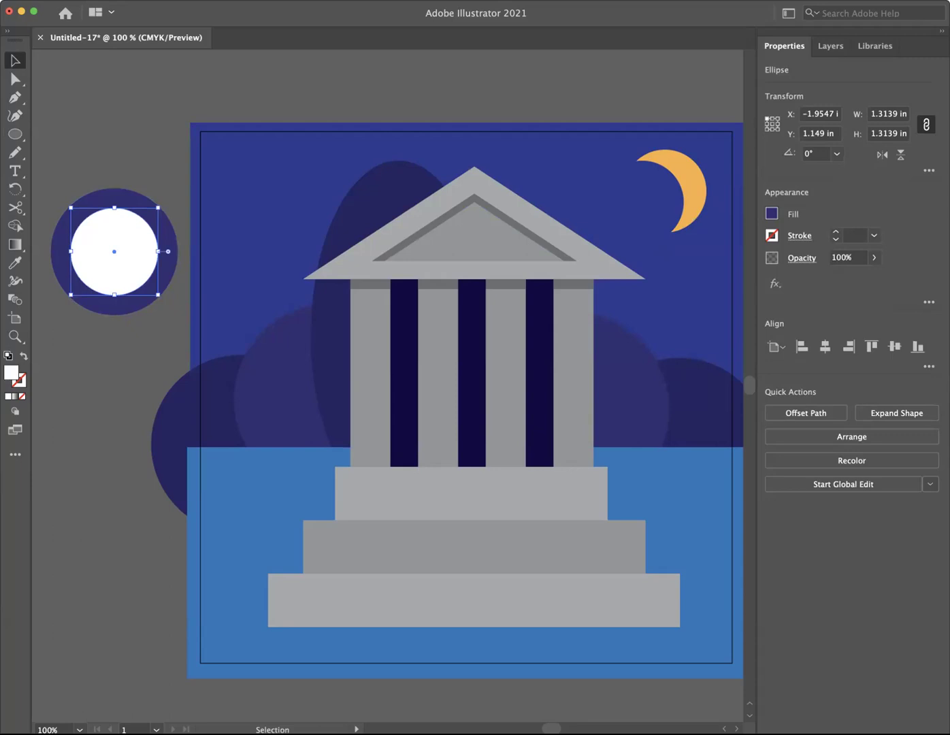
click(92, 0)
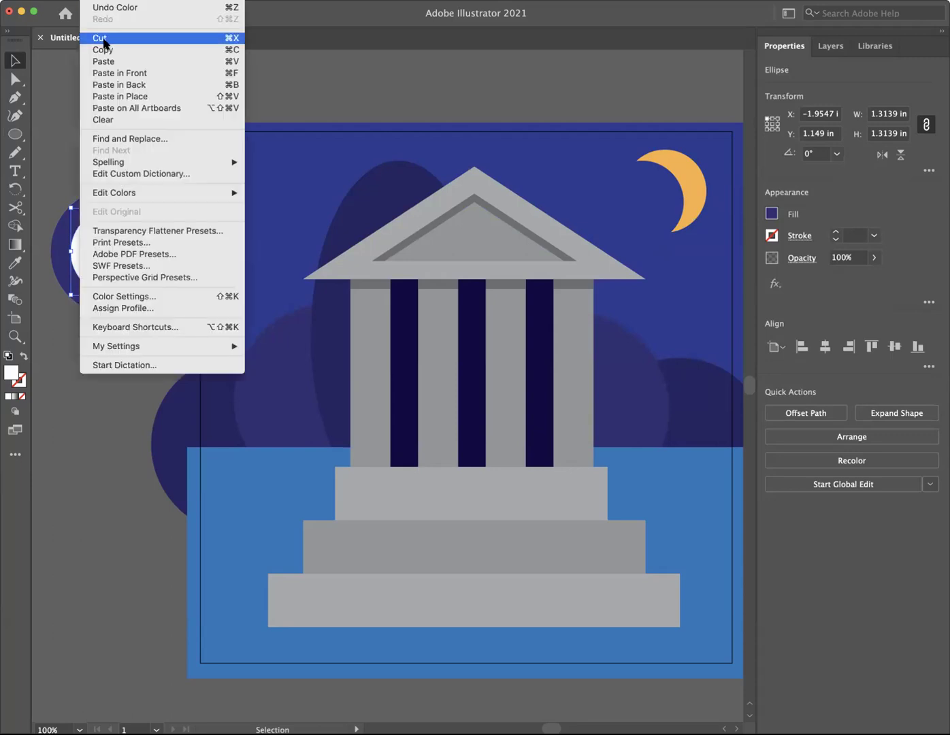
click(132, 49)
click(93, 0)
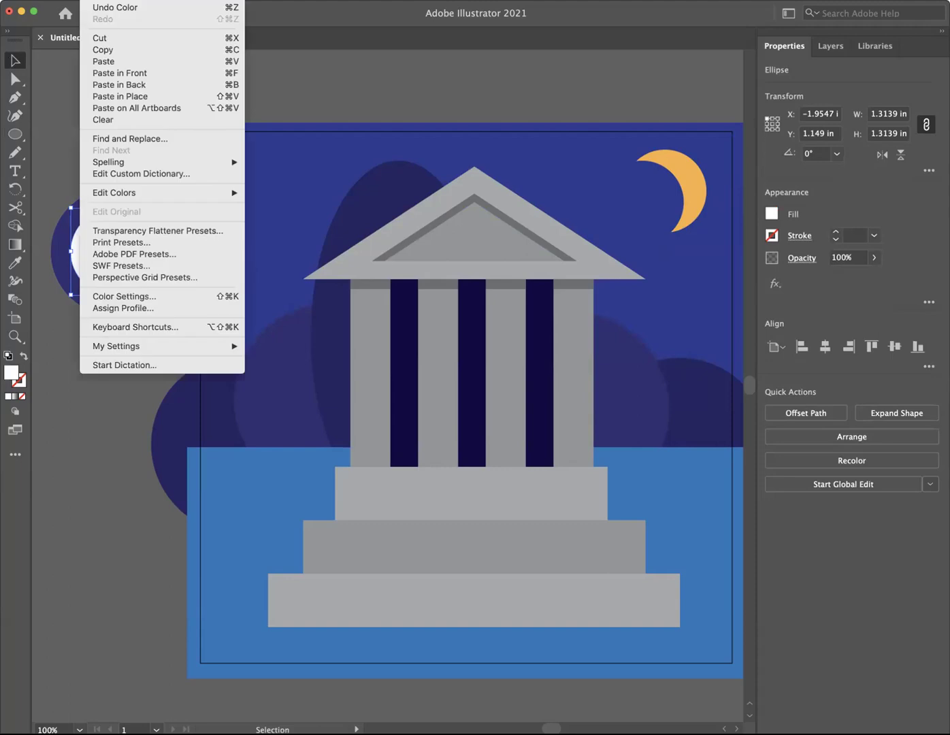
click(133, 73)
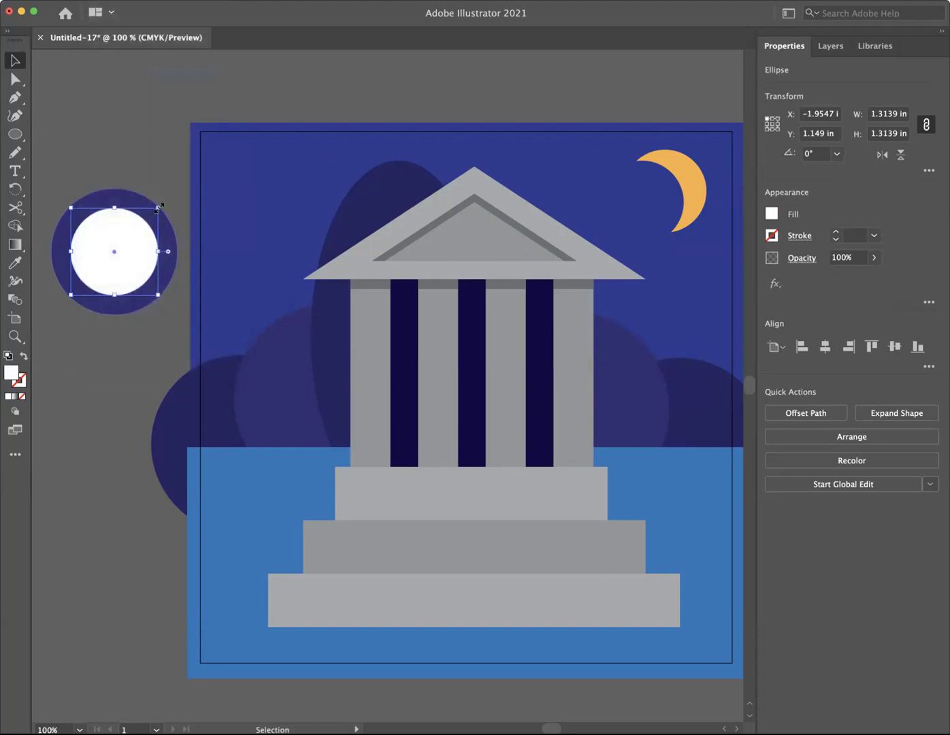
drag(158, 207, 142, 217)
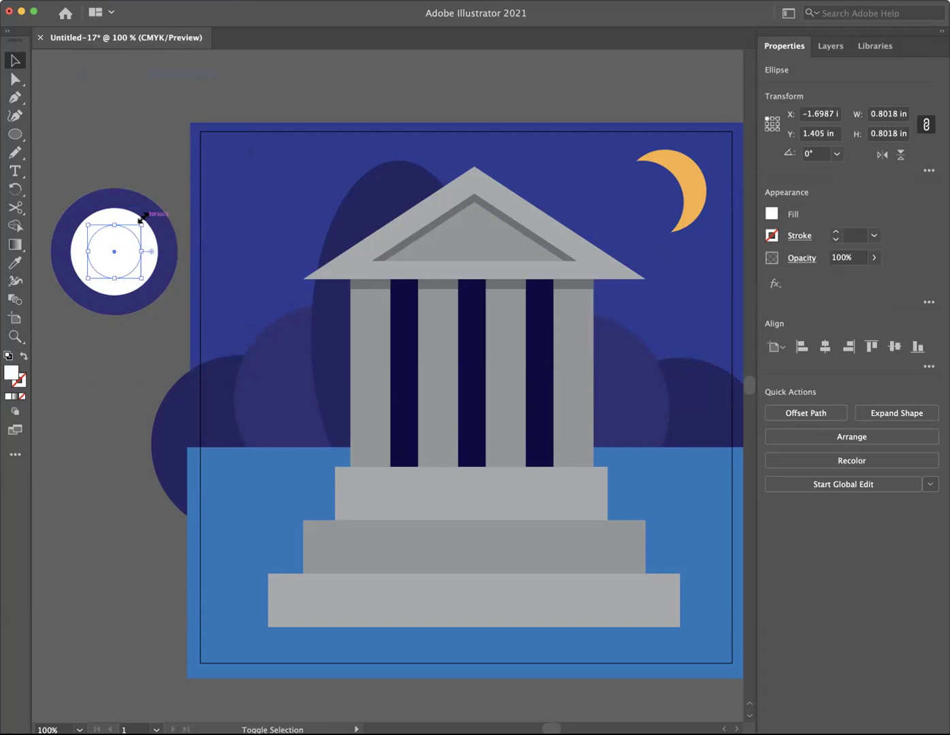
Step: Fill the innermost circle with the blue swatch C=100 M=95 Y=5 K=0 and deselect it
click(771, 214)
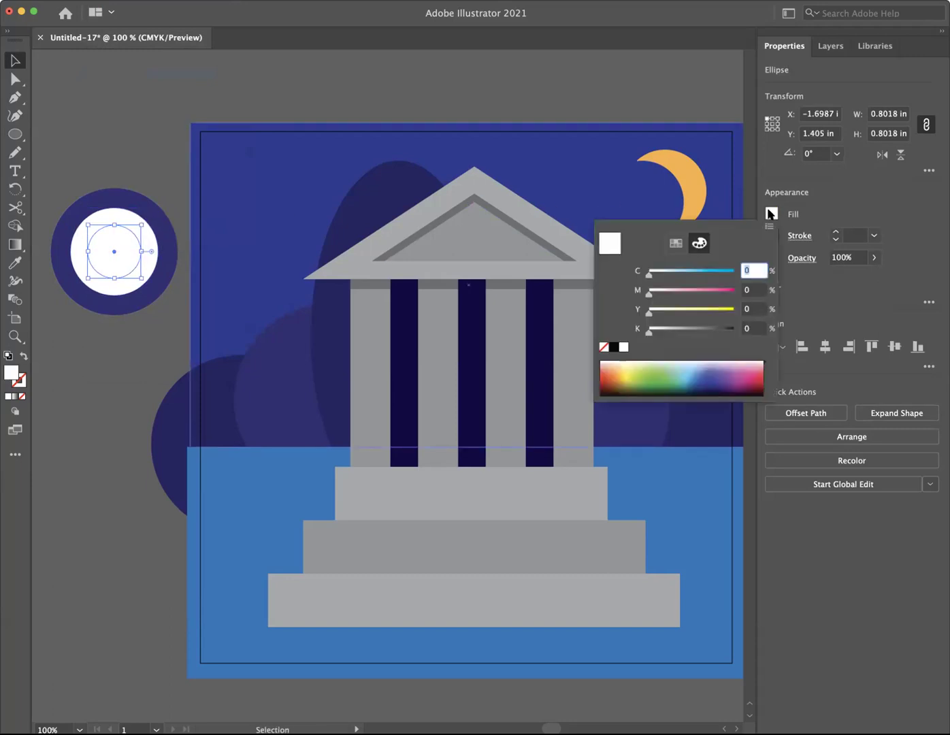
click(675, 243)
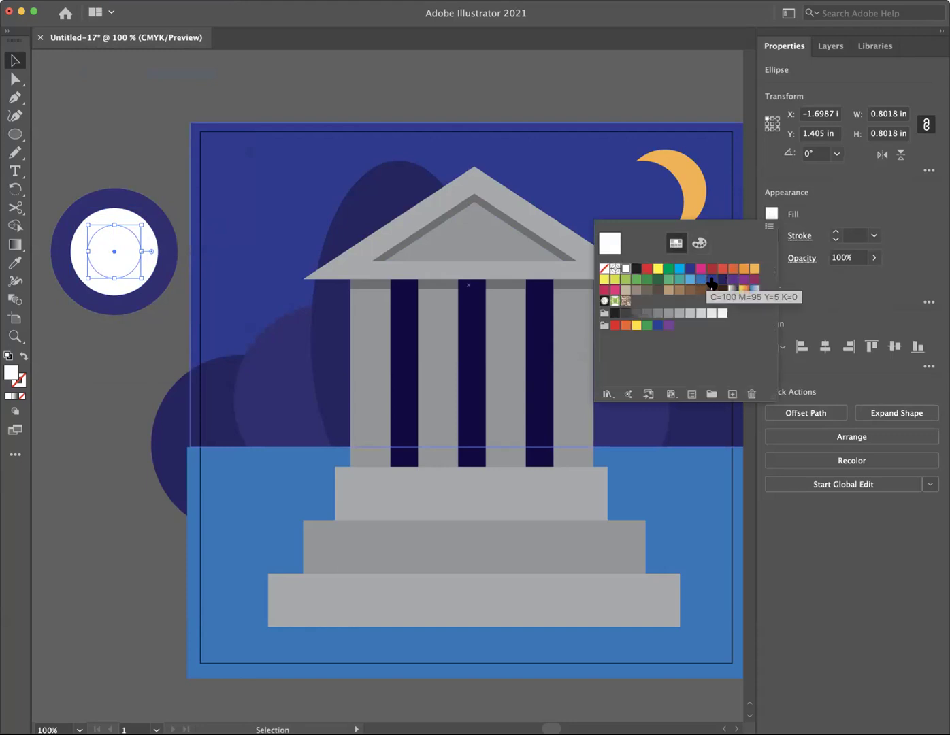
click(711, 281)
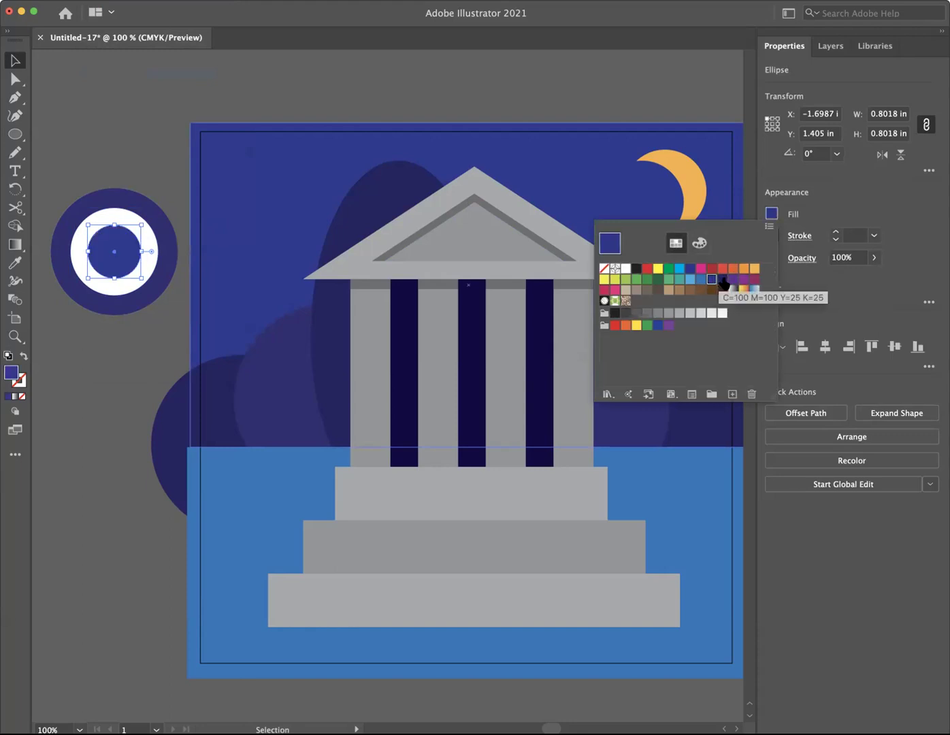
click(224, 80)
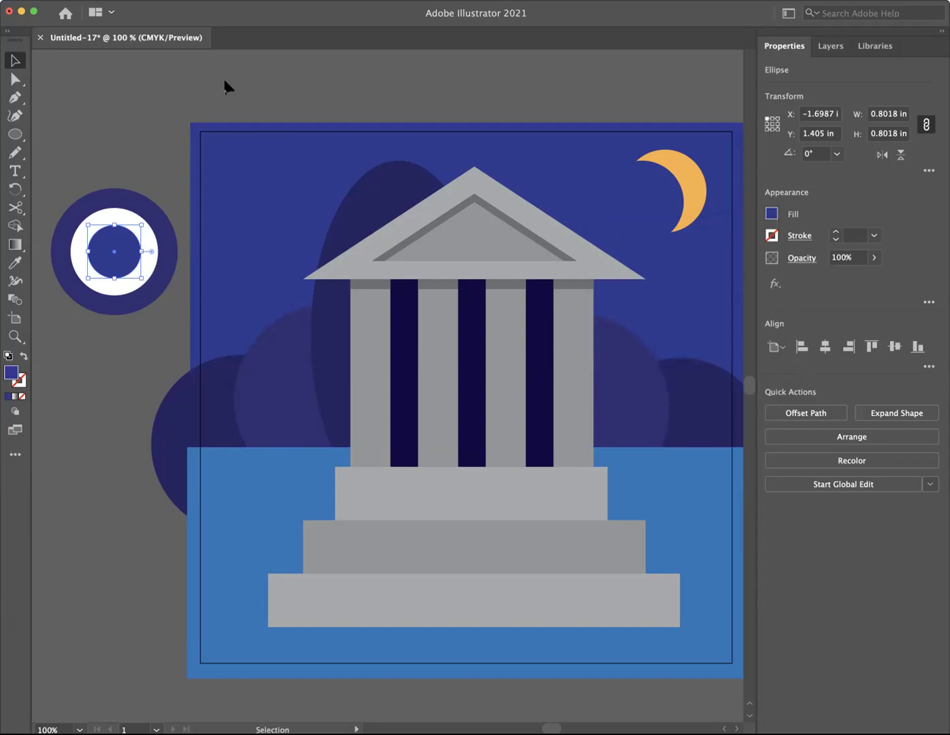
click(235, 85)
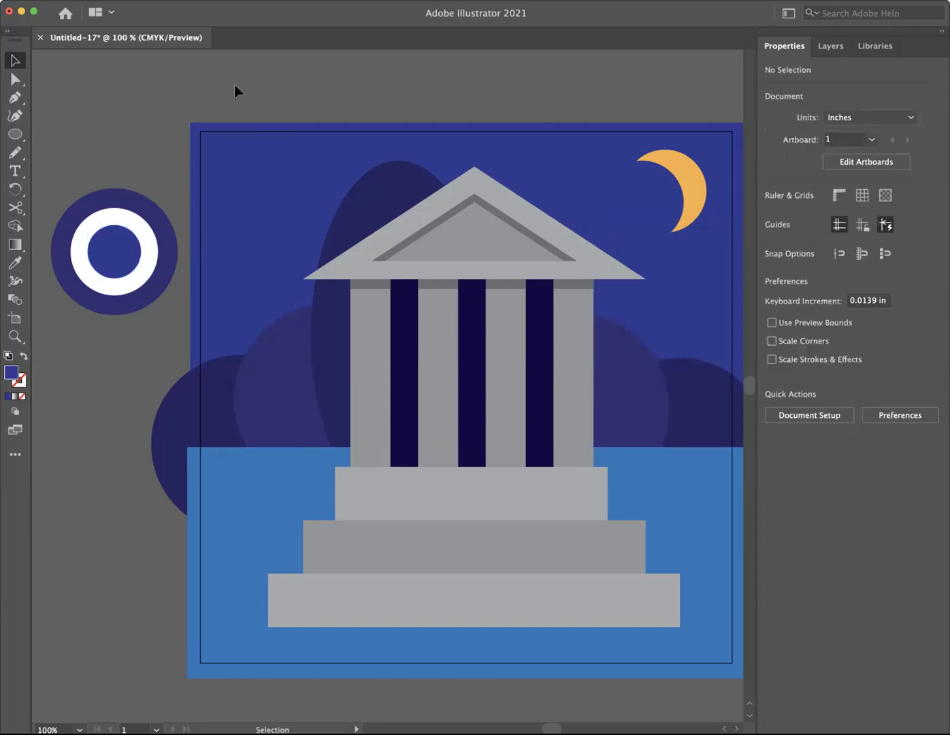
click(117, 242)
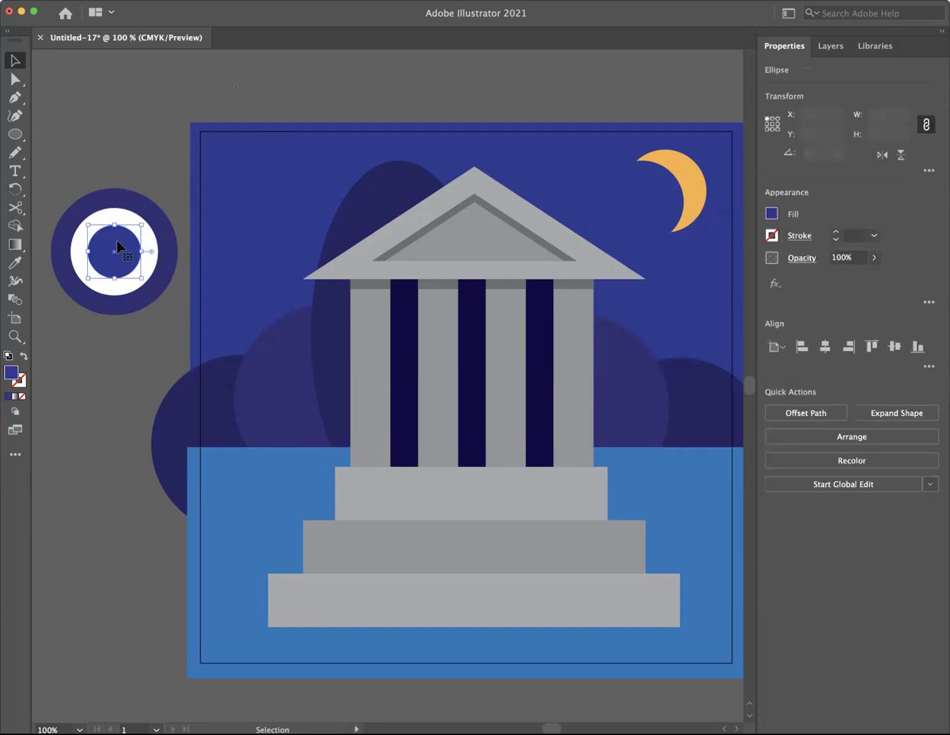
click(139, 174)
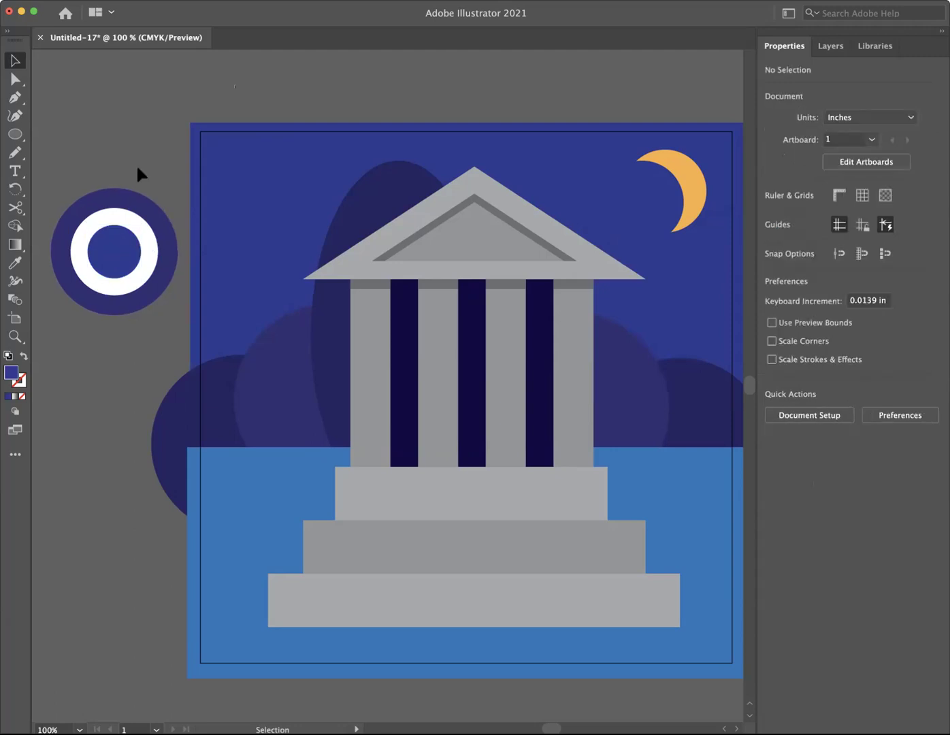